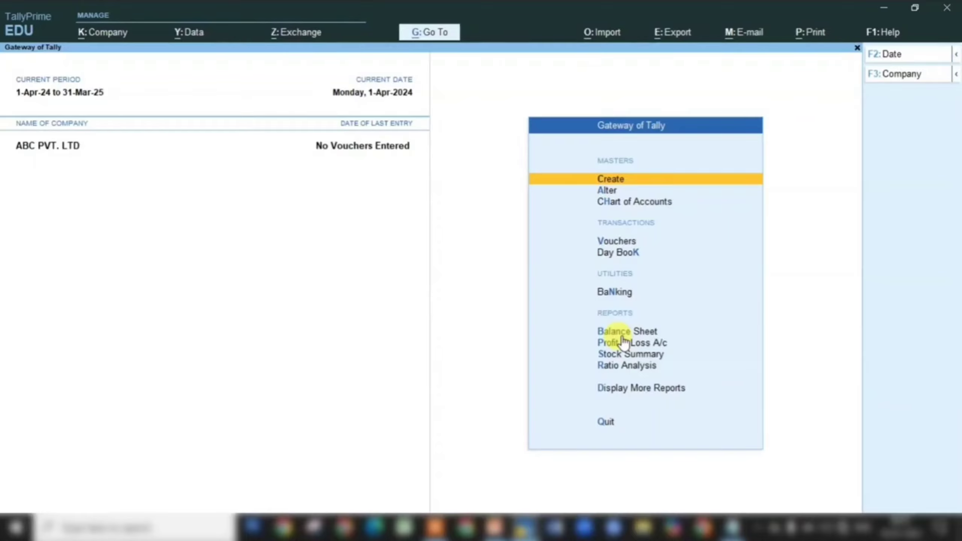
- Alter the Main Location inventory master, renaming it as DHANBAD, and accept the change
key("Down")
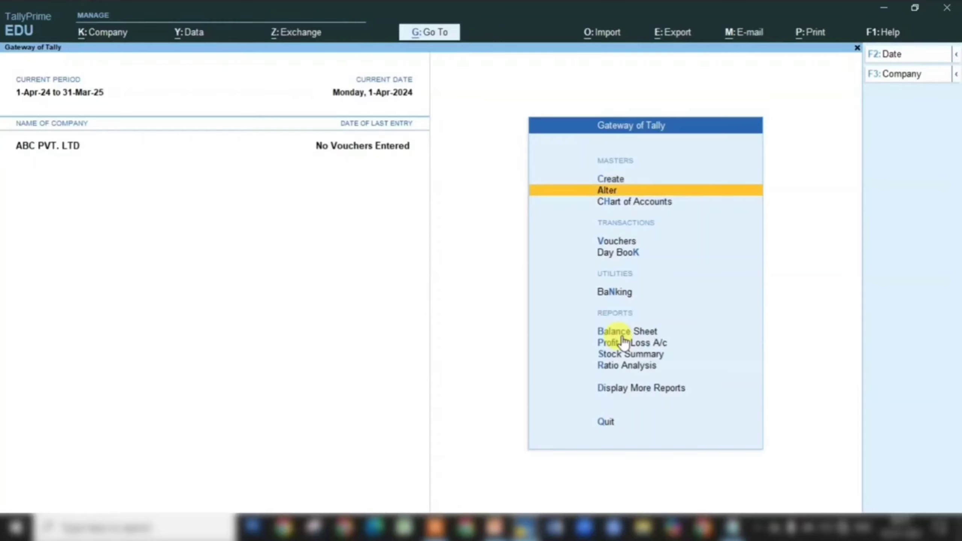
key("Return")
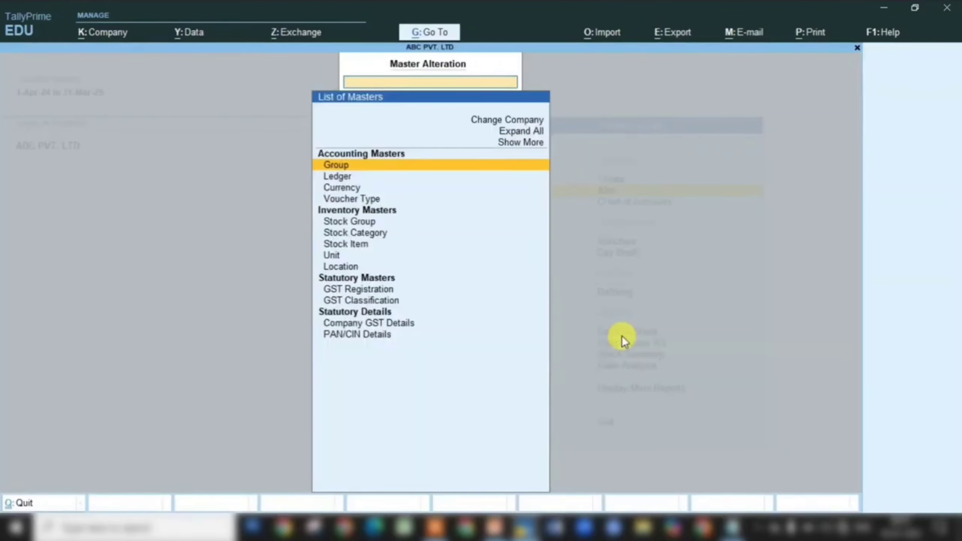
key("Down")
key("Down")
key("Down")
key("Down")
key("Down")
key("Down")
key("Down")
key("Down")
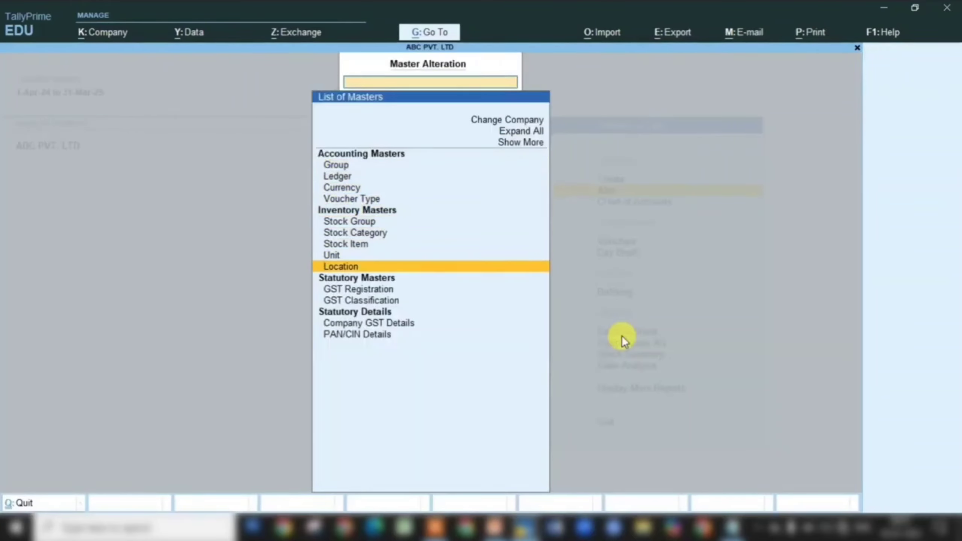
key("Return")
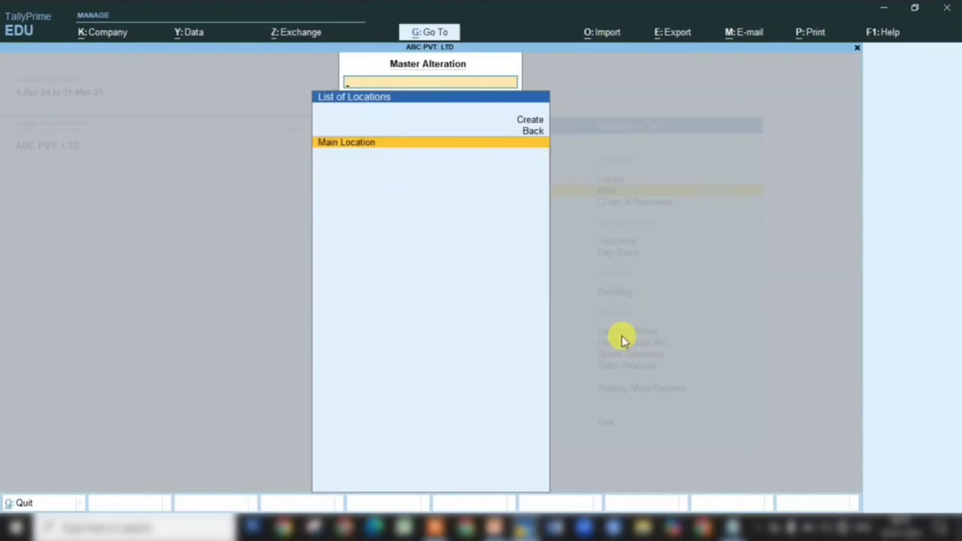
key("Return")
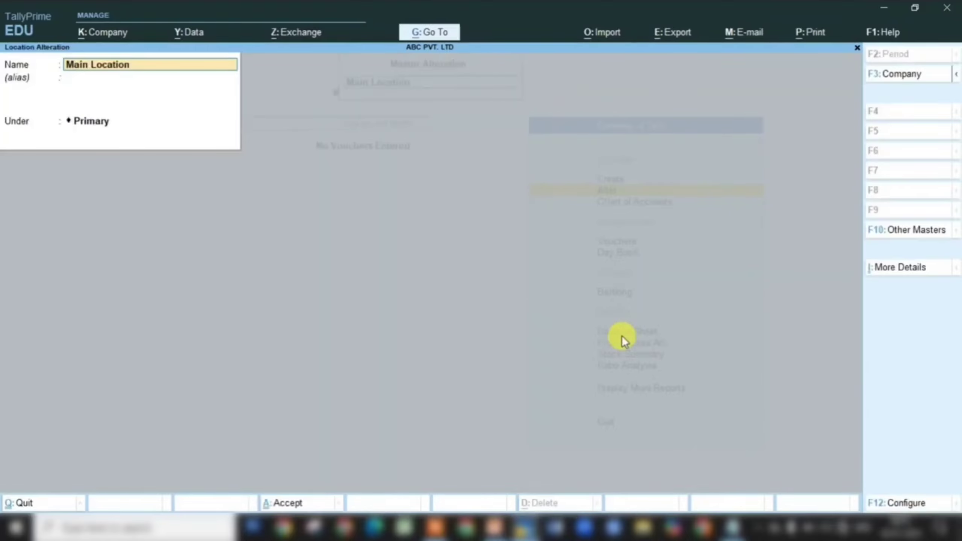
type("DHANBAD")
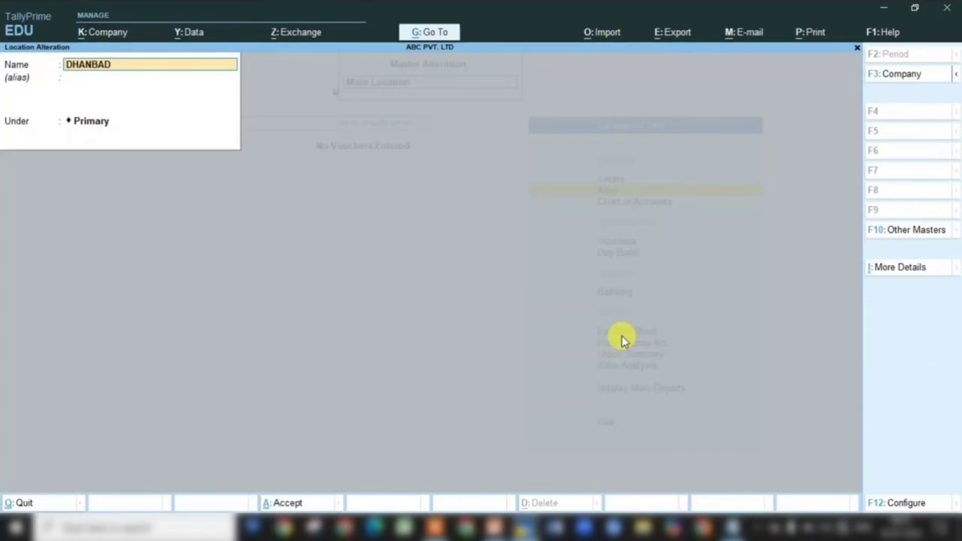
key("Return")
key("Return")
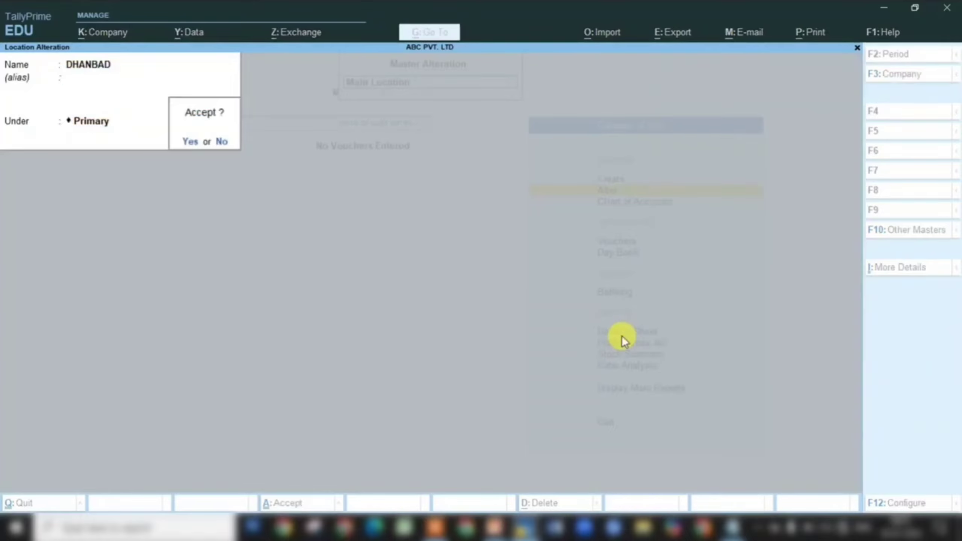
key("Return")
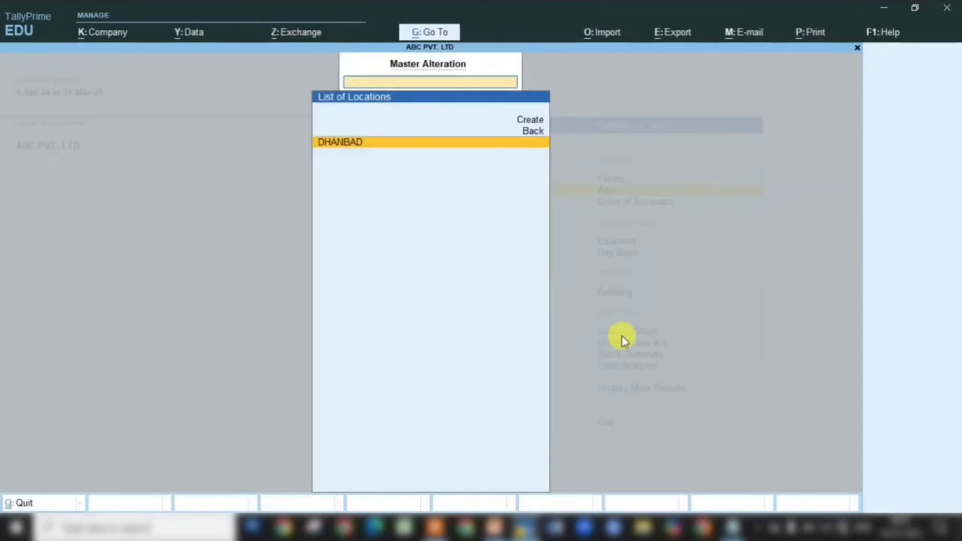
- Create a new location named KATRAS under Primary, save it, and return to the Gateway of Tally
key("Up")
key("Up")
key("Return")
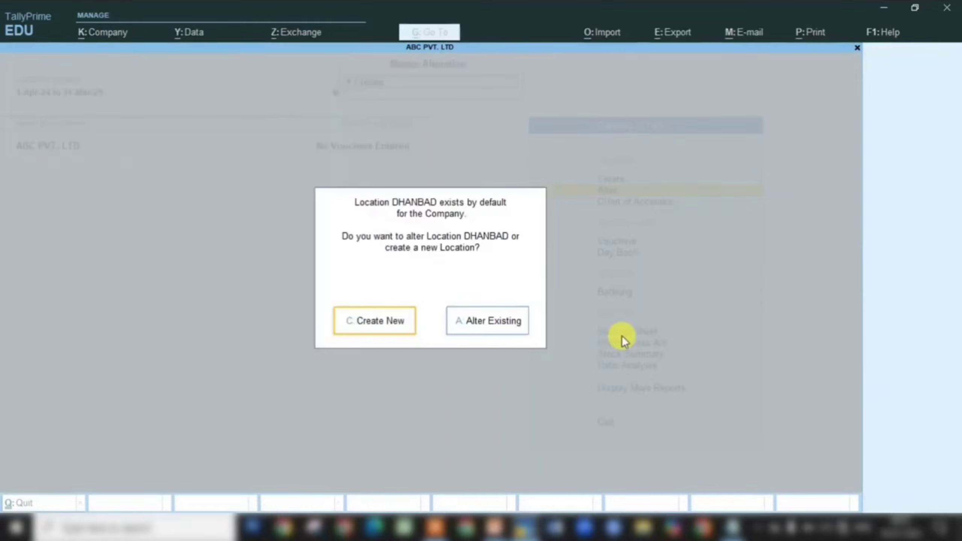
key("Return")
type("K")
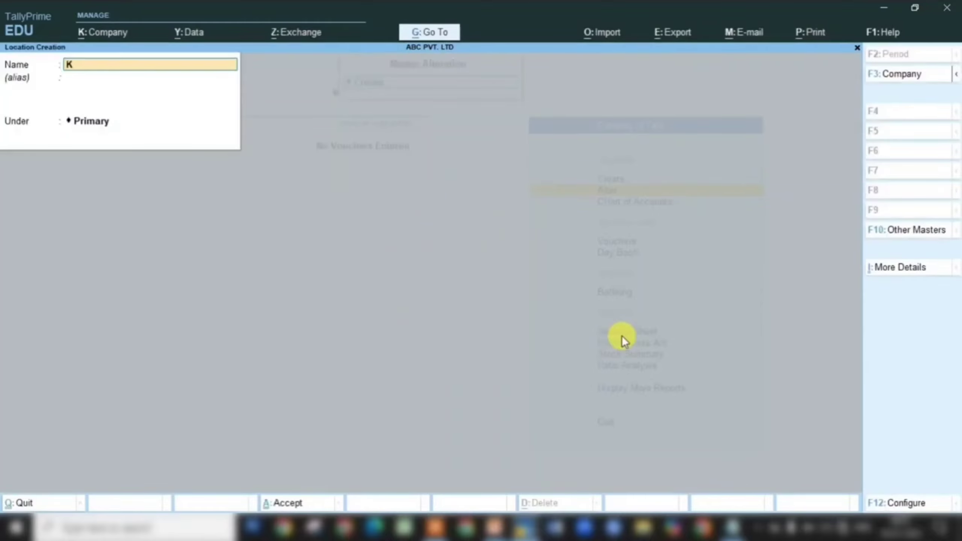
type("ATRAS")
key("Return")
key("Return")
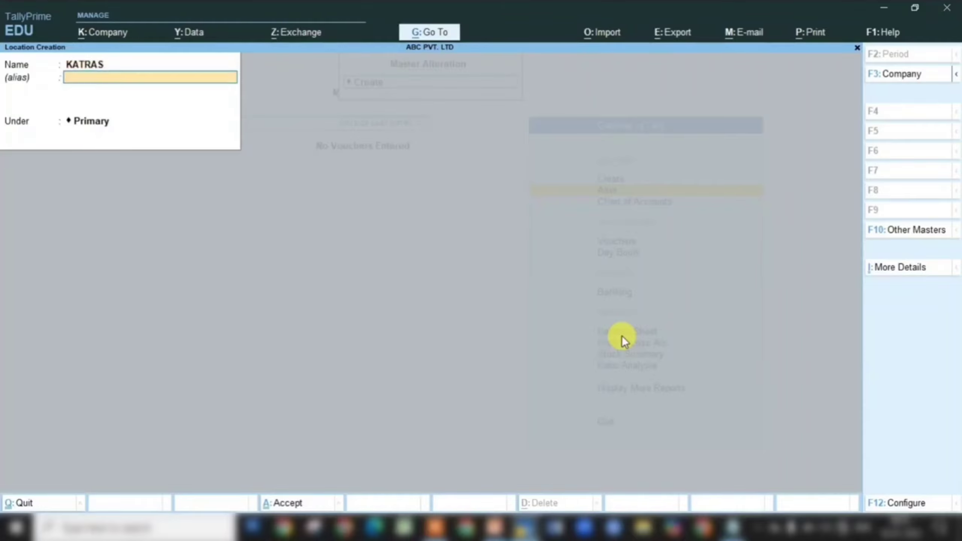
key("Return")
key("Return")
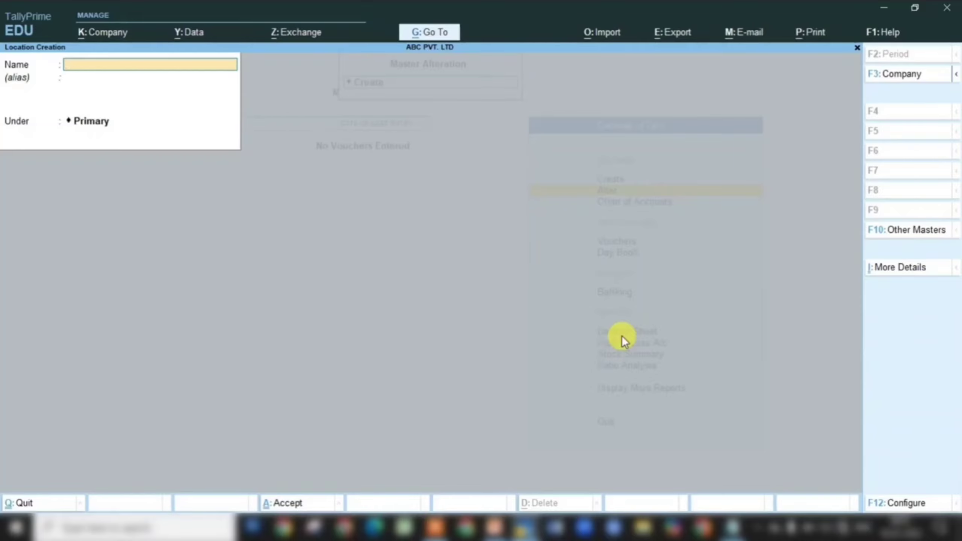
key("Escape")
key("Escape")
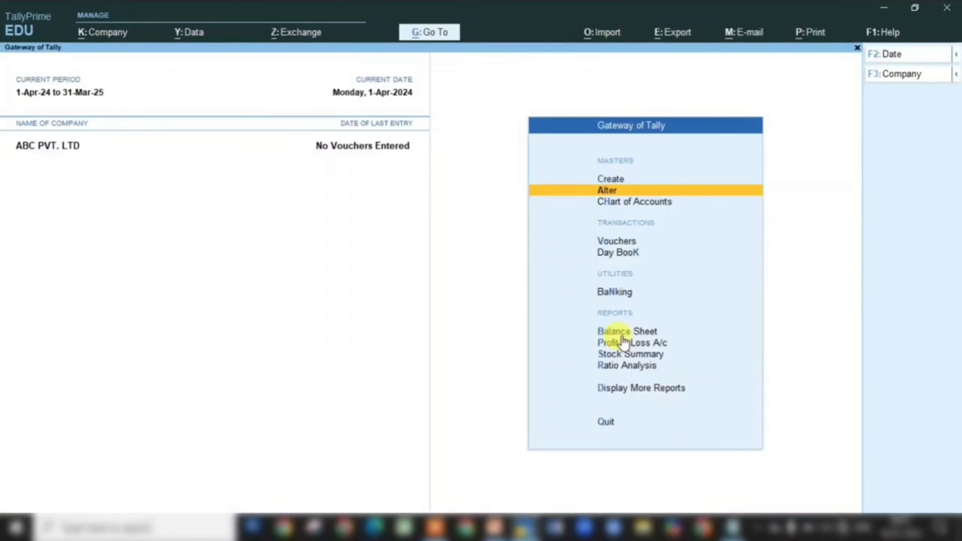
- Switch to the STOCK JOURNAL presentation in PowerPoint and review the slides on stock journal uses and the manufacturing entry mistake example
left_click(493, 527)
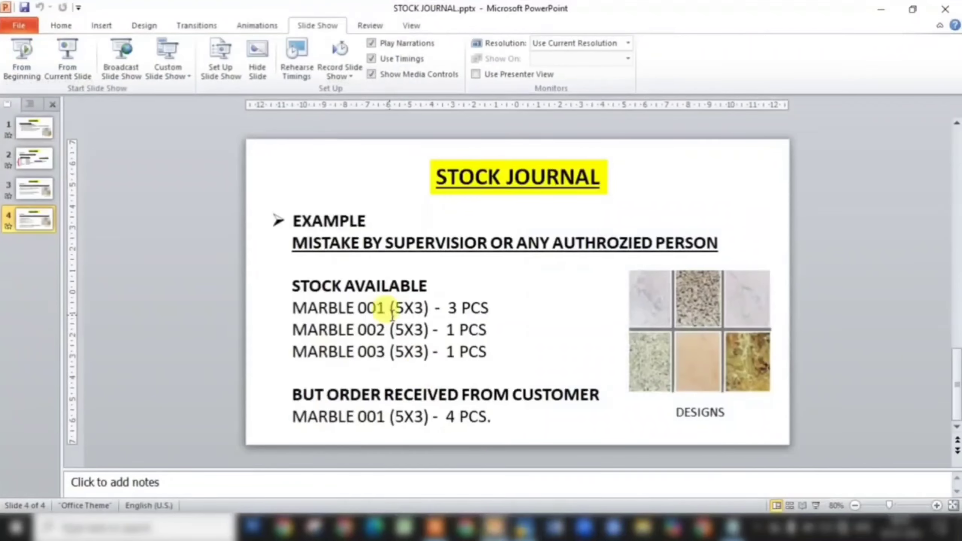
left_click(35, 159)
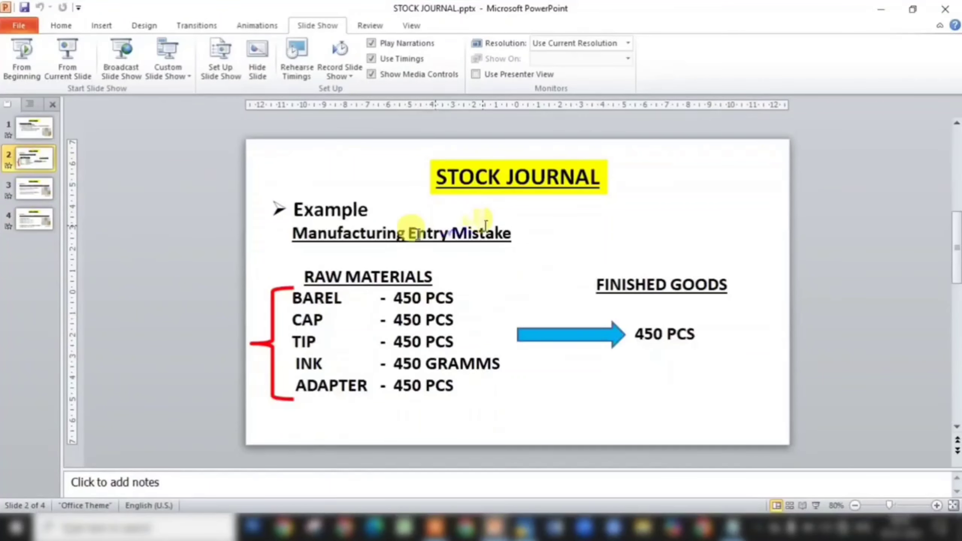
left_click(30, 133)
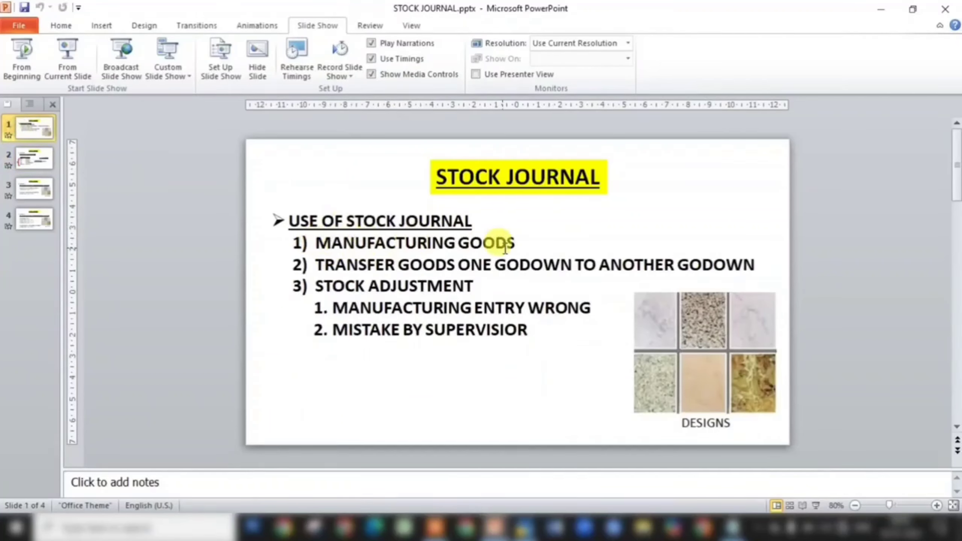
left_click_drag(317, 243, 519, 245)
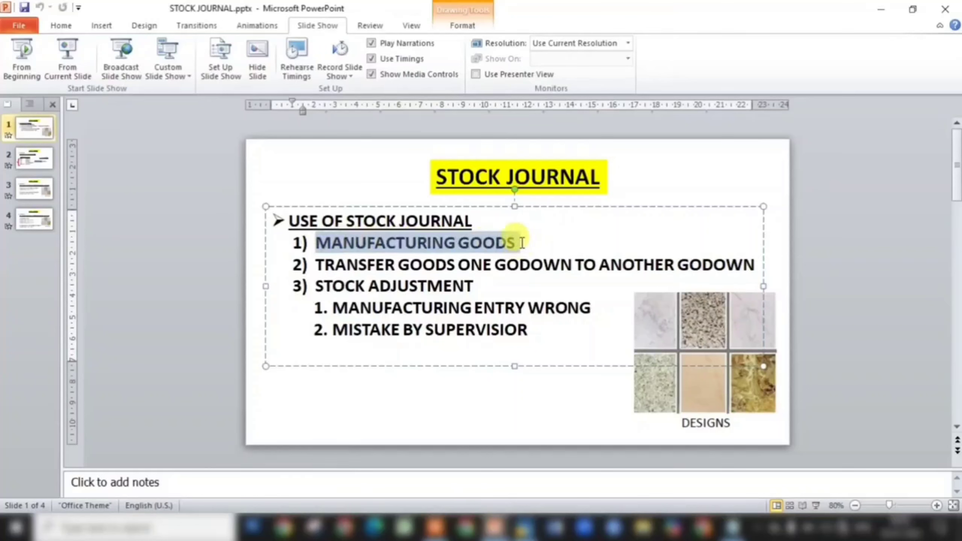
left_click(522, 243)
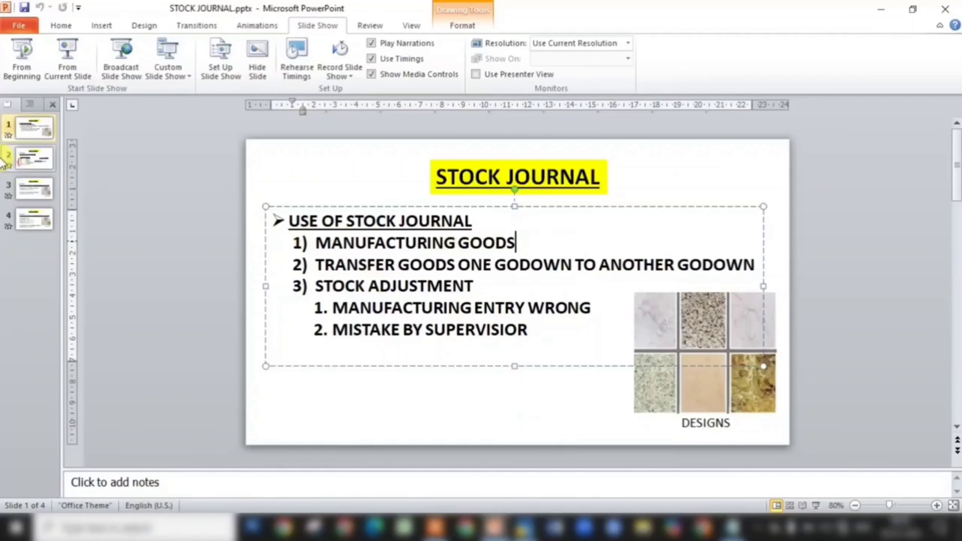
left_click(39, 158)
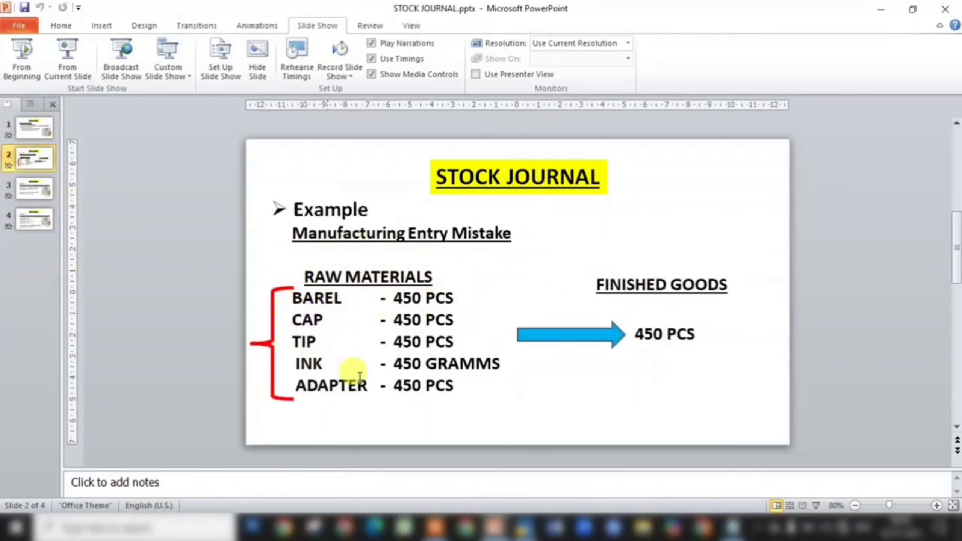
- Switch back to TallyPrime and start a purchase voucher with supplier invoice number 956 dated 1-Apr-24
left_click(527, 527)
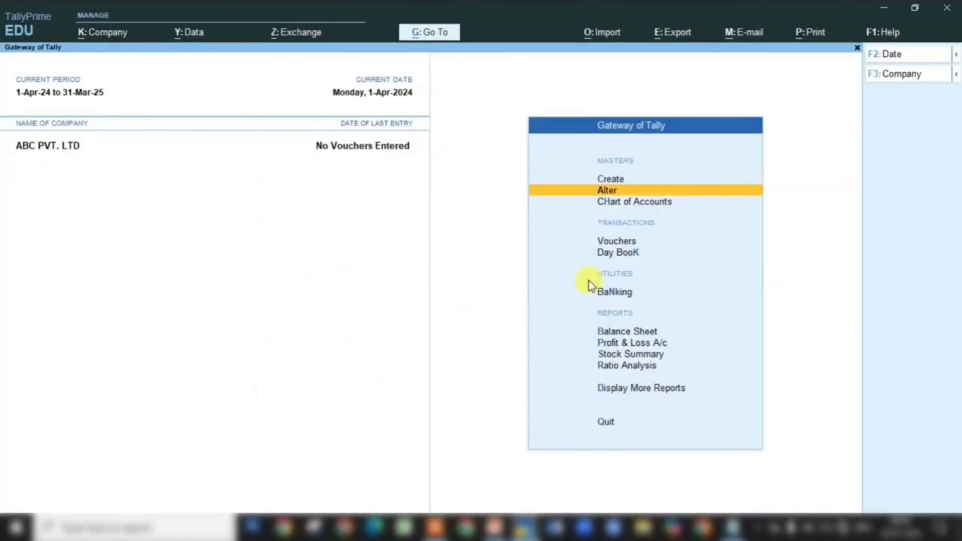
key("Down")
key("Down")
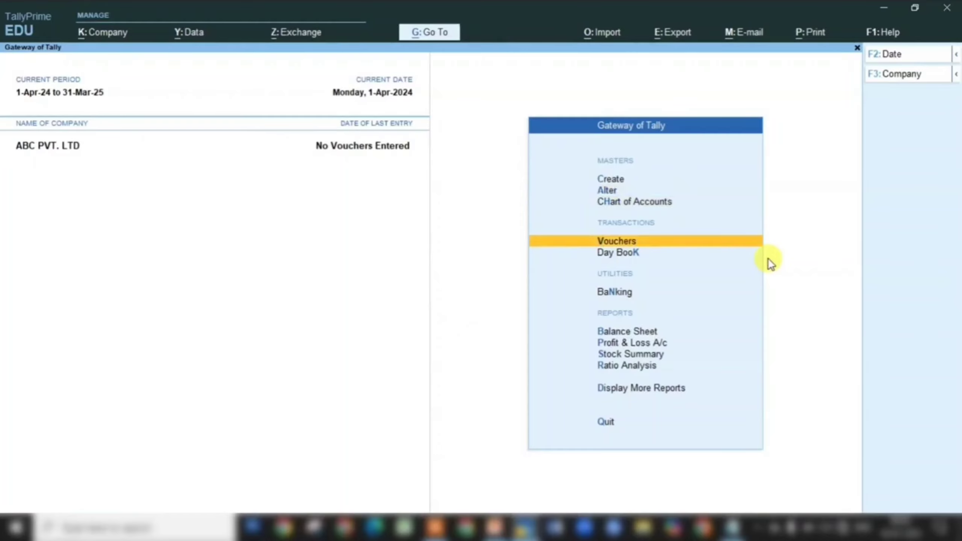
key("Return")
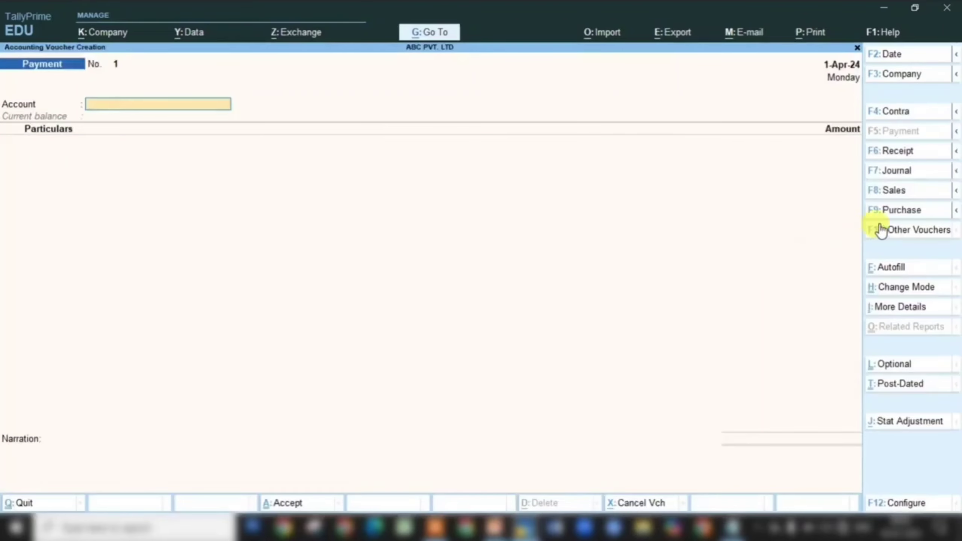
left_click(900, 215)
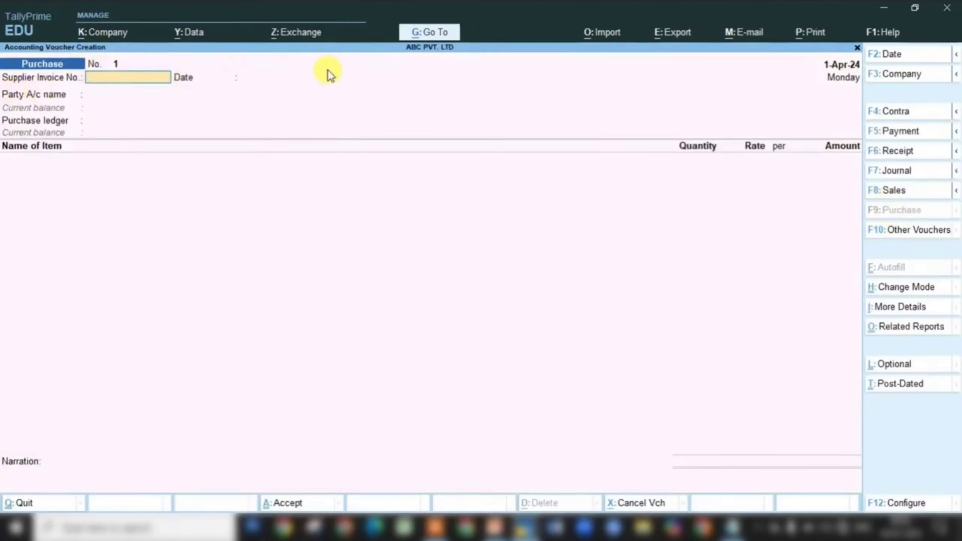
type("956")
key("Return")
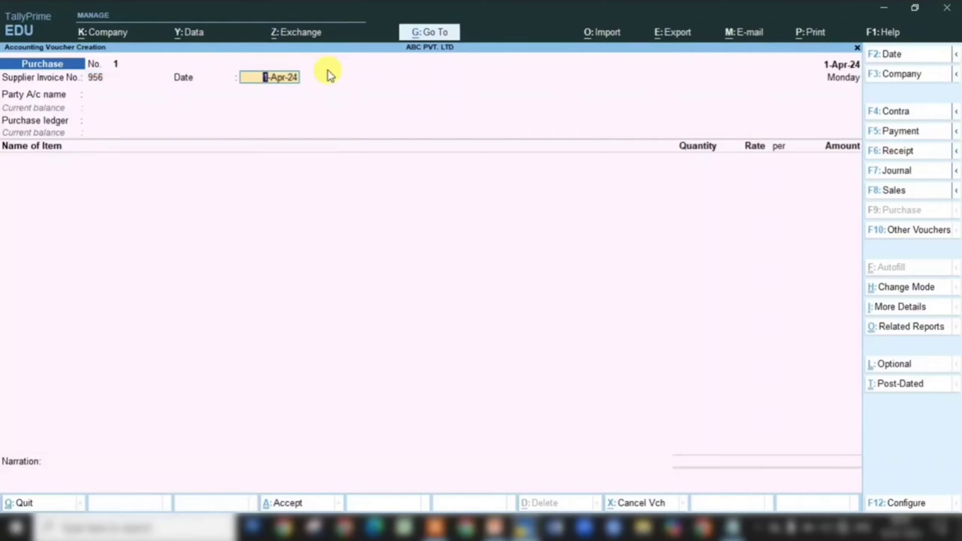
key("Return")
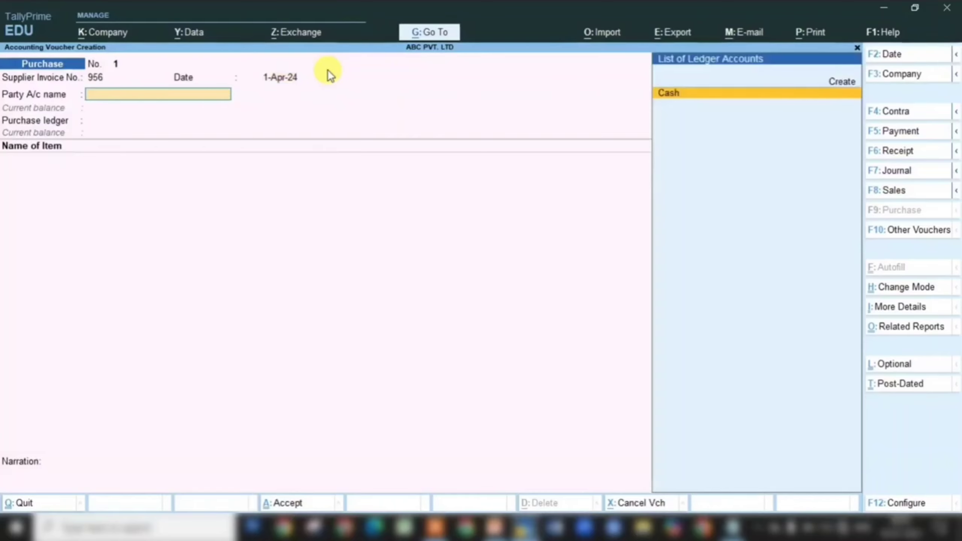
- Create the ledger RITIKA INDUSTRIES under Sundry Creditors as the voucher's party account, keeping the other defaults
key("ctrl")
key("alt+c")
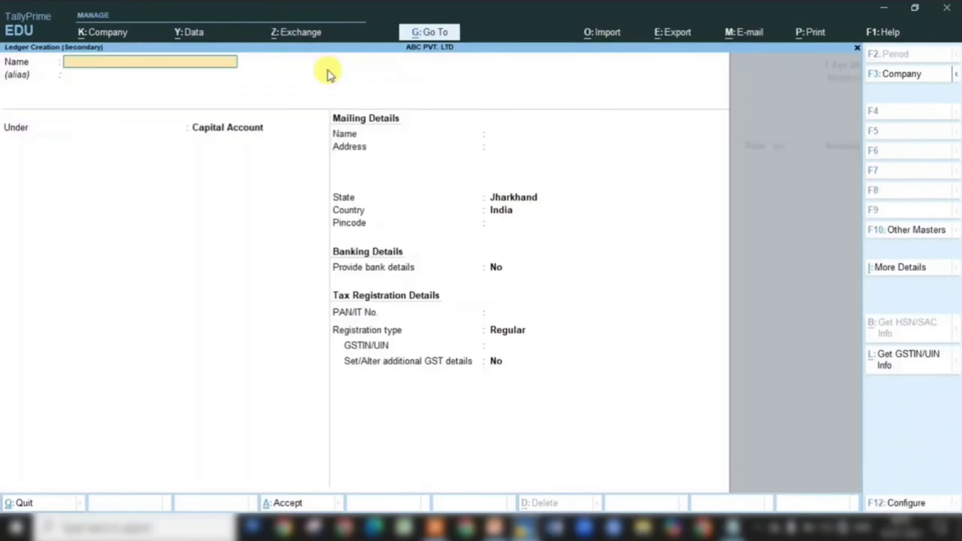
type("RITIKA INDUSTRIES")
key("Return")
key("Return")
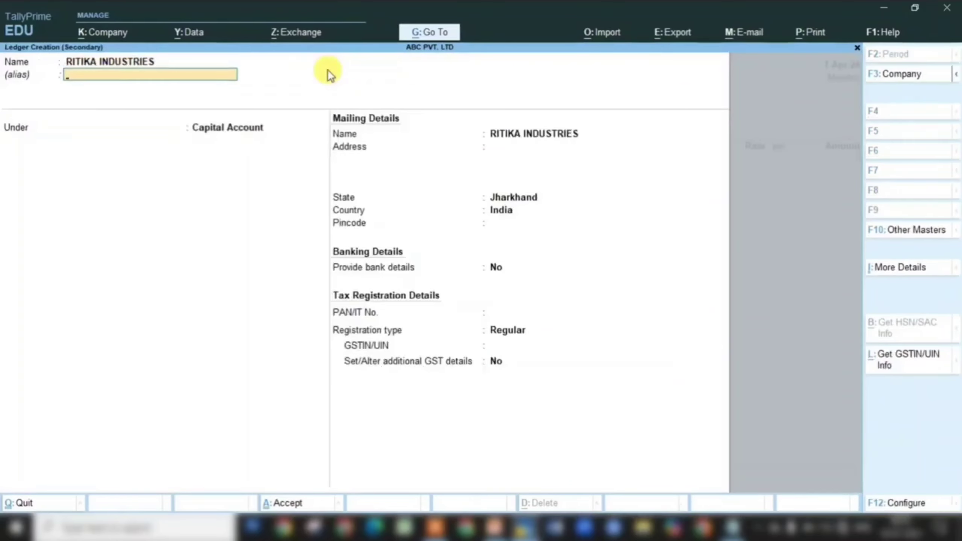
type("CRE")
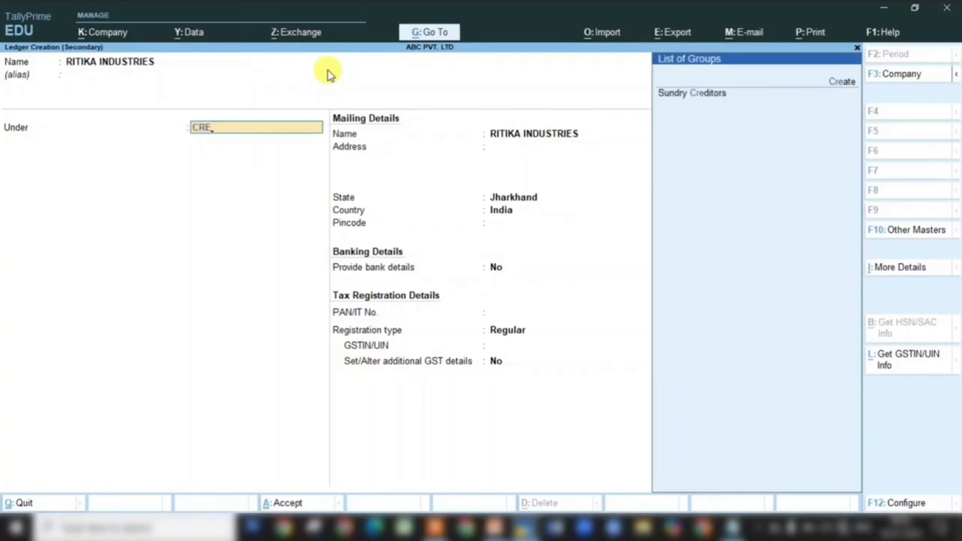
key("Return")
key("Return")
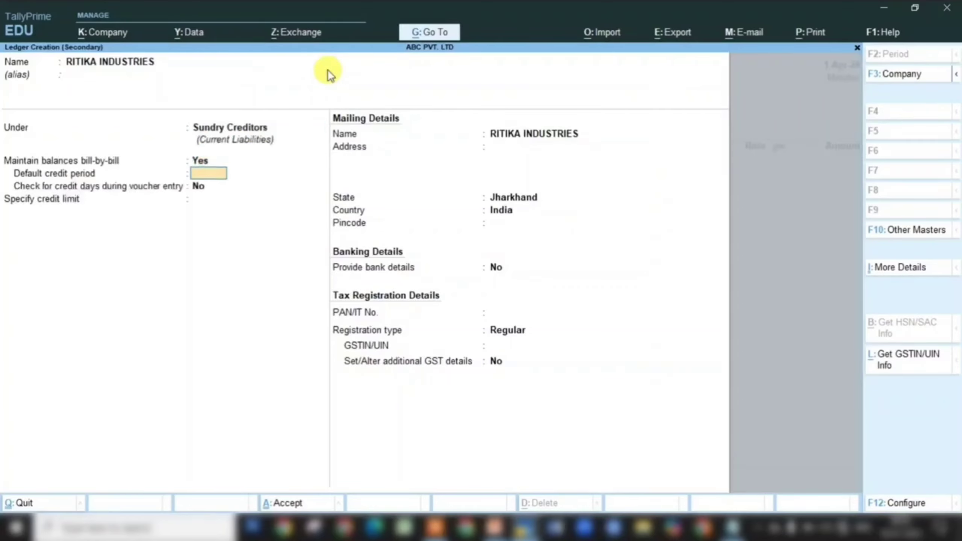
key("Return")
key("Return")
key("ctrl")
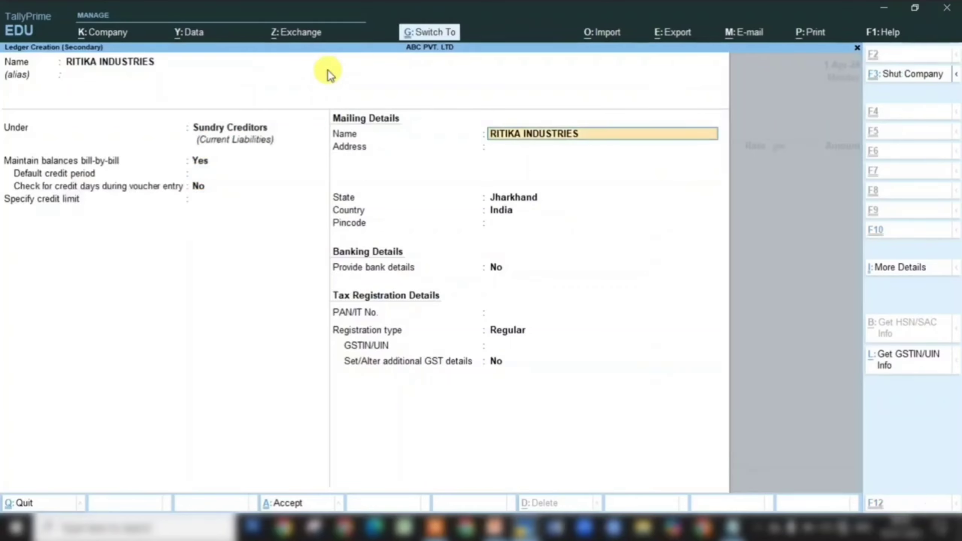
key("ctrl+a")
- Accept the purchase voucher's receipt details left blank and the default party details for RITIKA INDUSTRIES
key("Return")
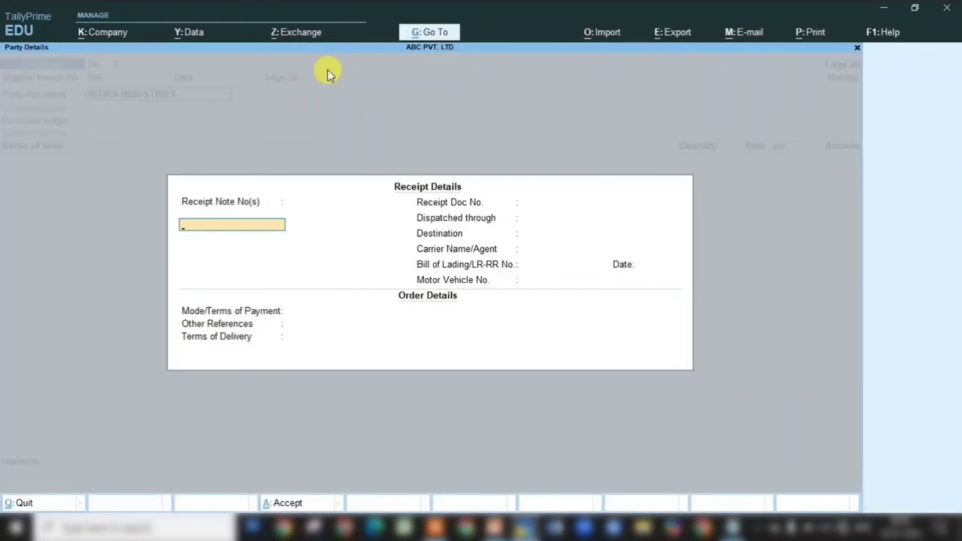
key("ctrl+a")
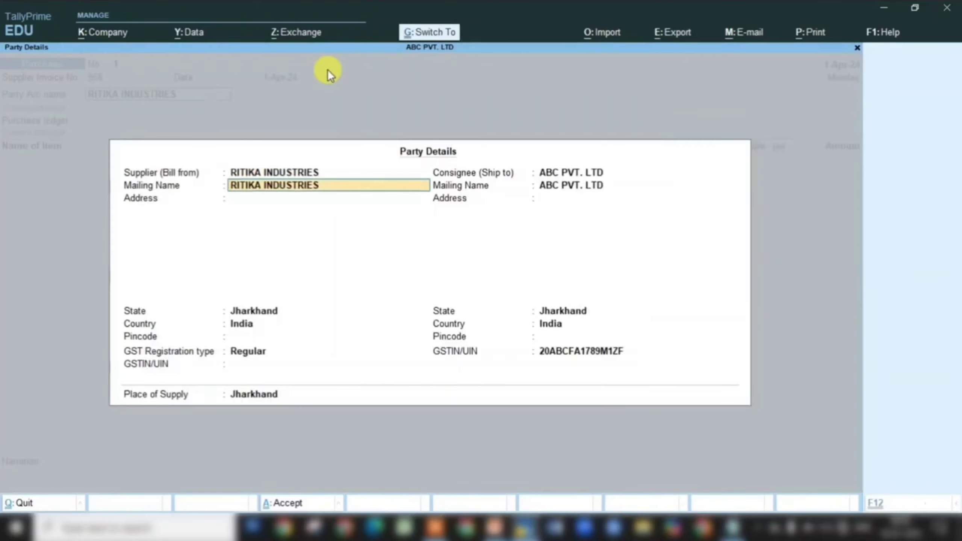
key("ctrl+a")
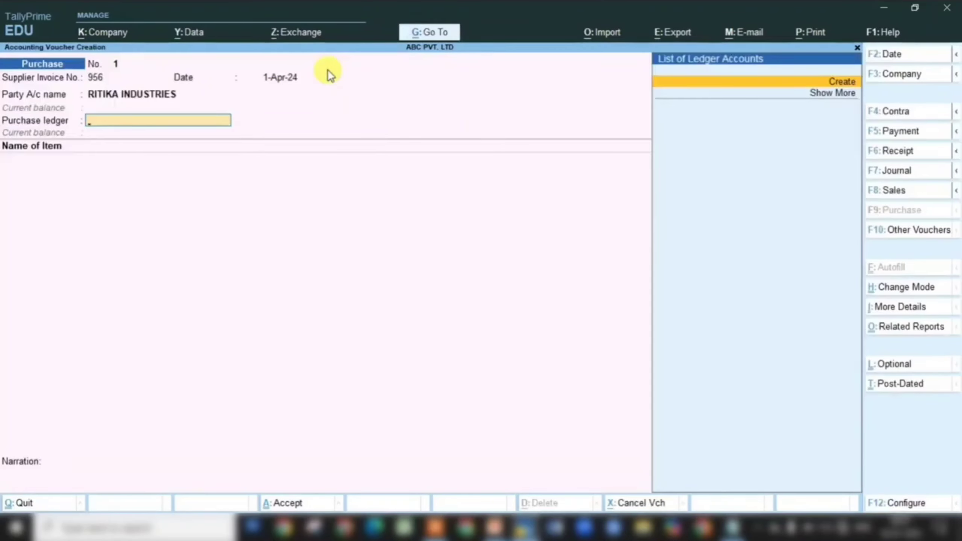
- Start a purchase ledger named PURCHASE GST under Purchase Accounts for the voucher, keeping the ledger type Not Applicable
key("Return")
type("PU")
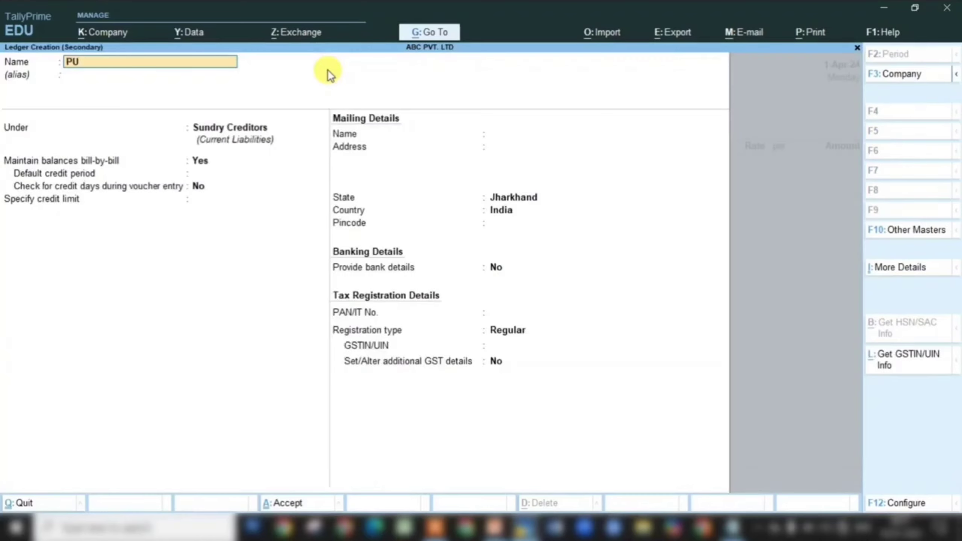
type("RCHASE GST")
key("Return")
type("PU")
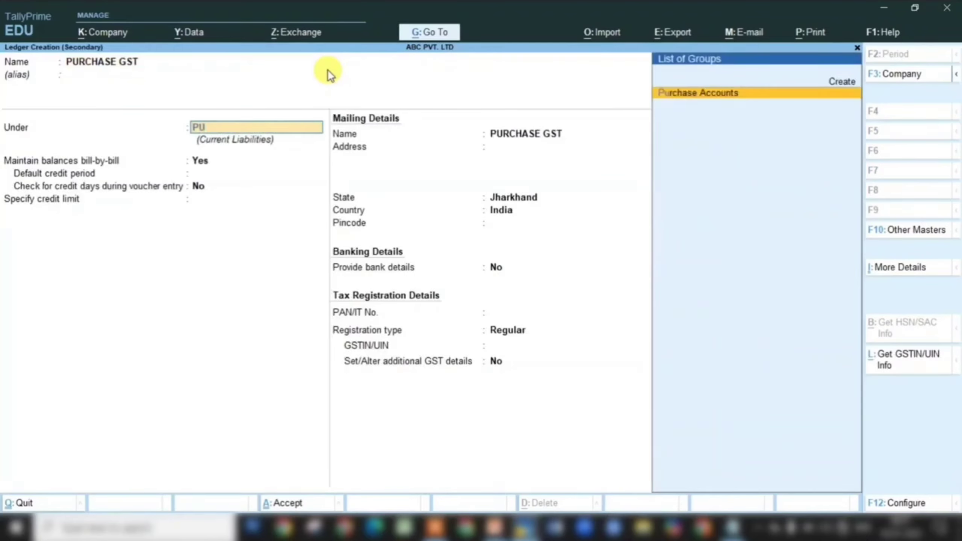
type("R")
key("Return")
key("Return")
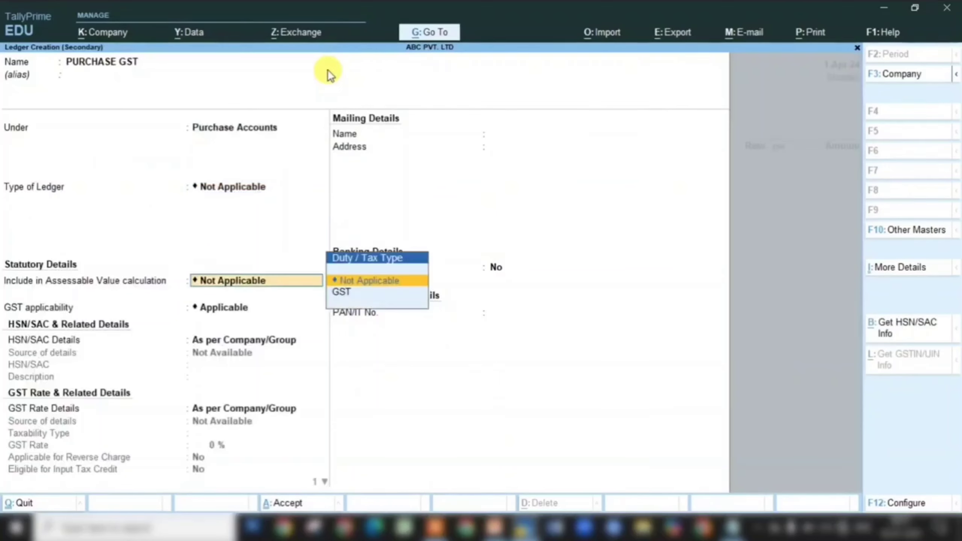
- Keep the PURCHASE GST ledger's default statutory details, set its type of supply to Goods and save the ledger
key("Return")
key("Return")
key("Return")
key("Return")
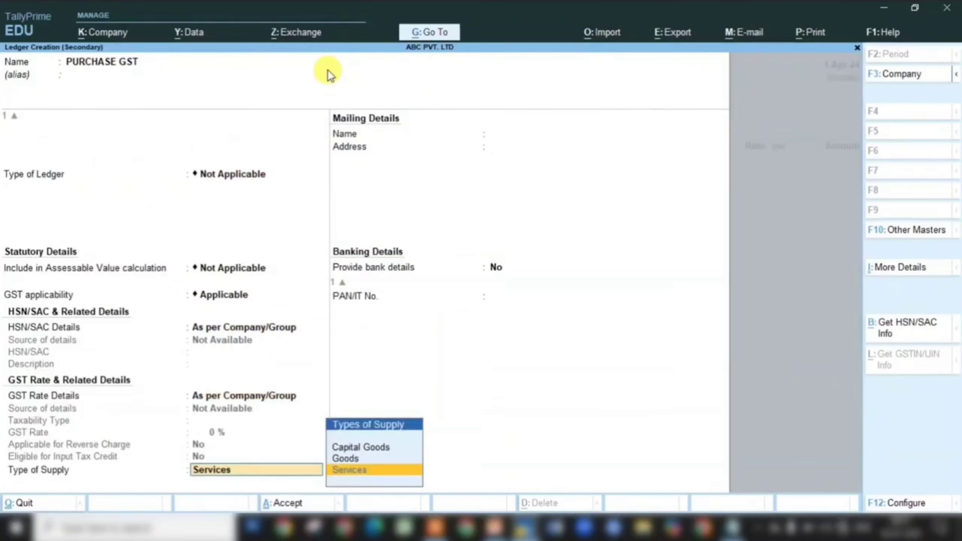
key("Up")
key("Return")
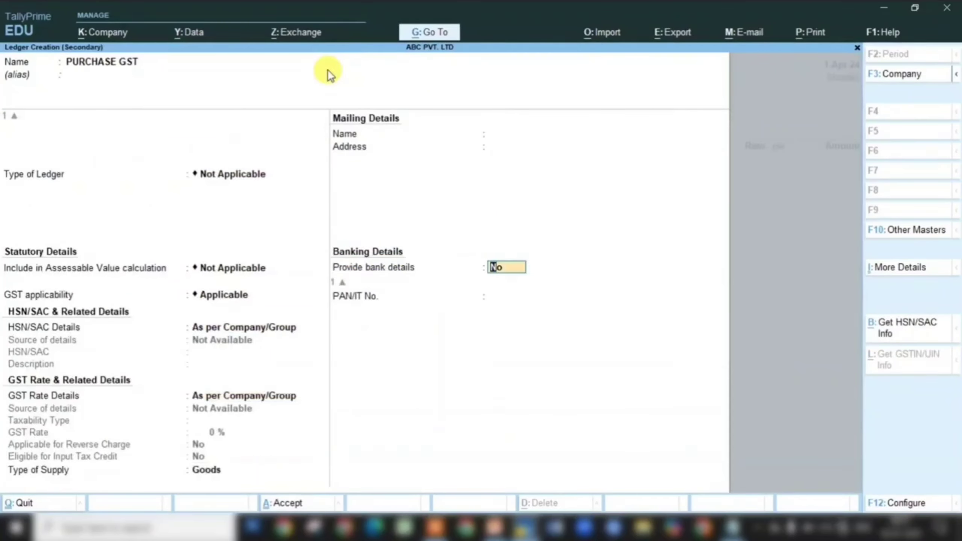
key("ctrl+a")
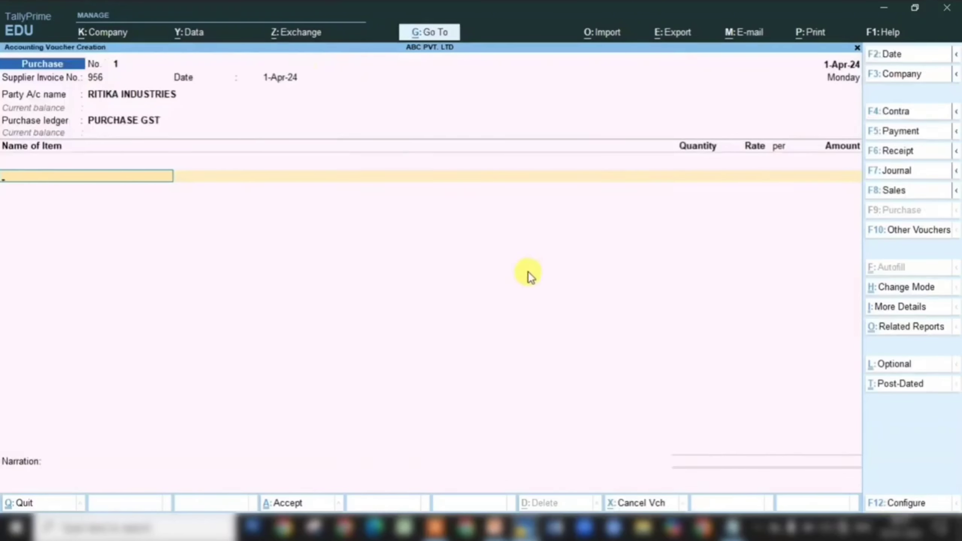
- Check the raw materials list in the PowerPoint presentation, return to TallyPrime and start a stock item named BARREL
left_click(494, 527)
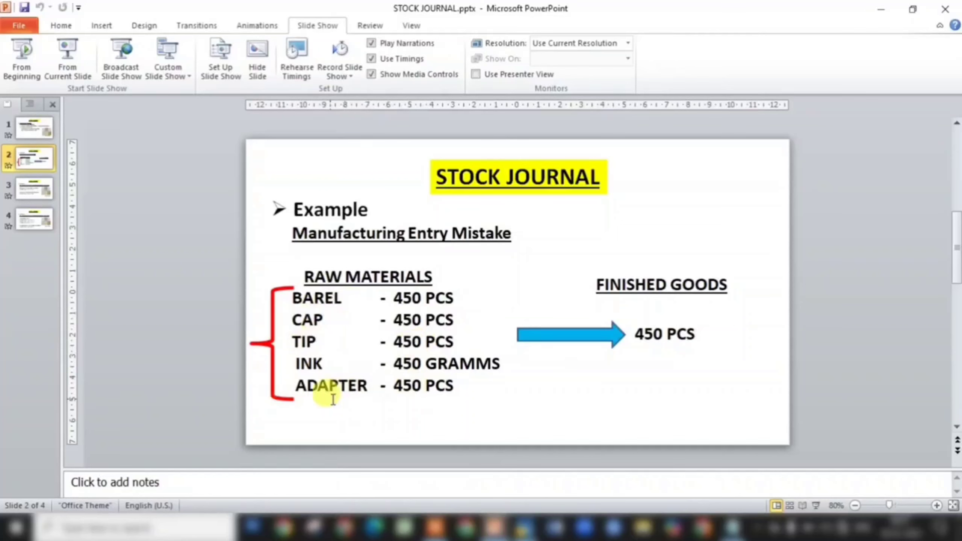
left_click(524, 527)
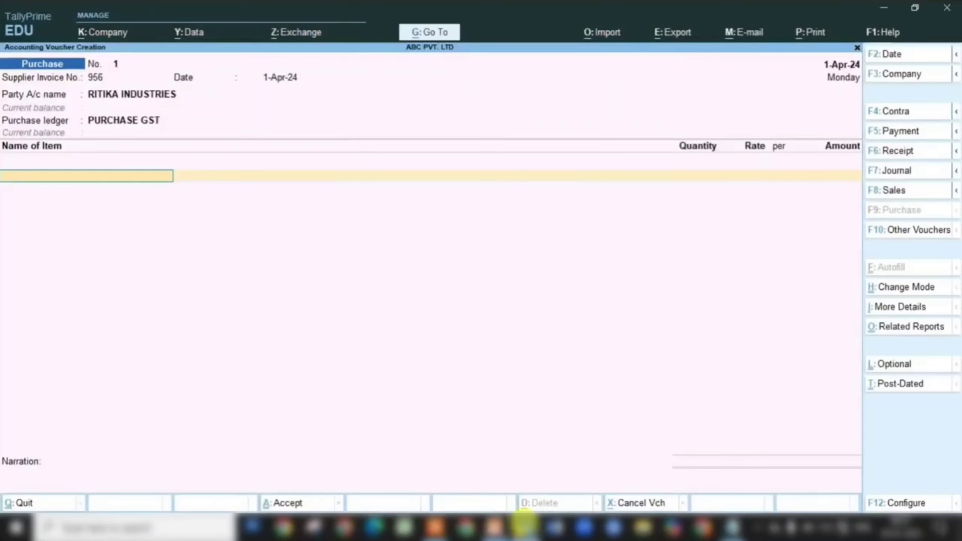
key("alt+c")
type("B")
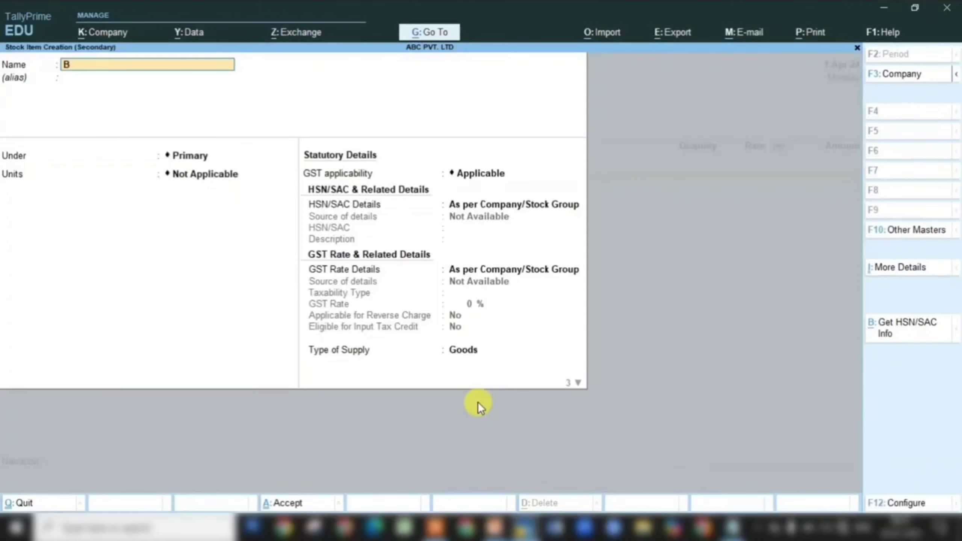
type("ARREL")
key("Return")
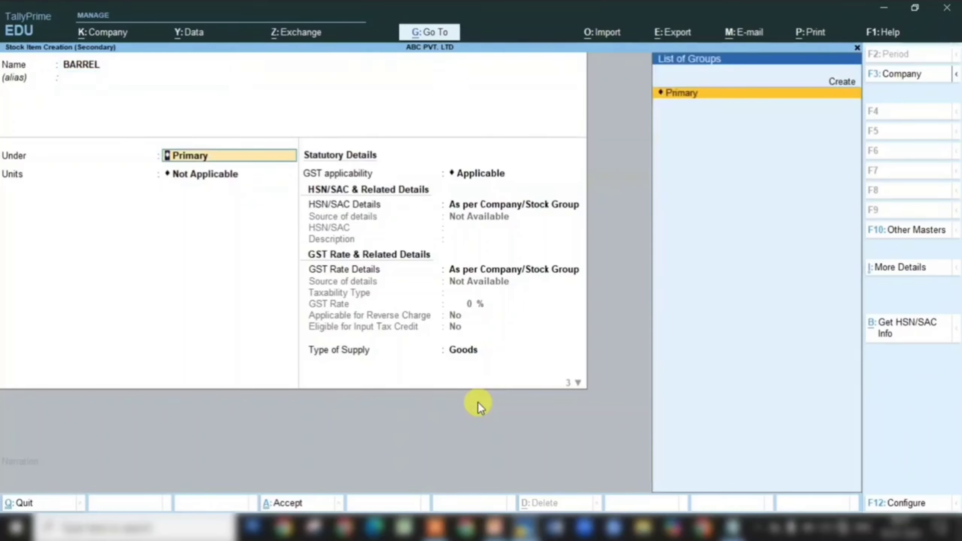
- Start a stock group named RAW MATERIALS under Primary for BARREL, with quantities of items added set to Yes
left_click(842, 88)
type("RA")
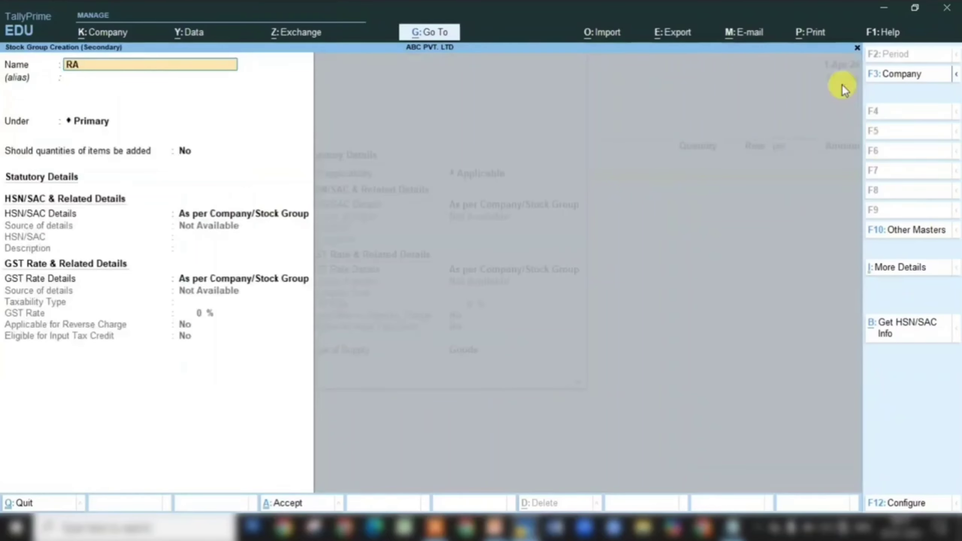
type("W MATERIALS")
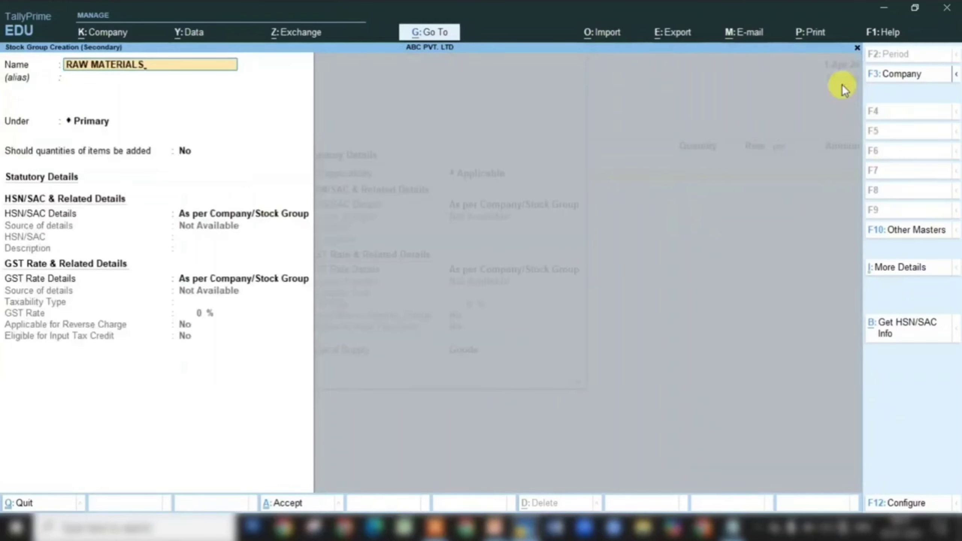
key("Return")
key("Return")
key("Return")
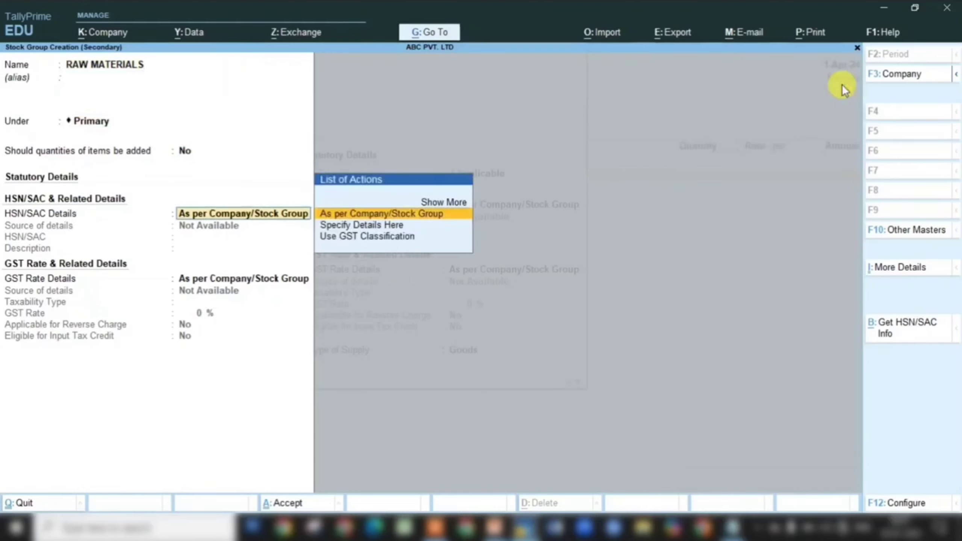
key("BackSpace")
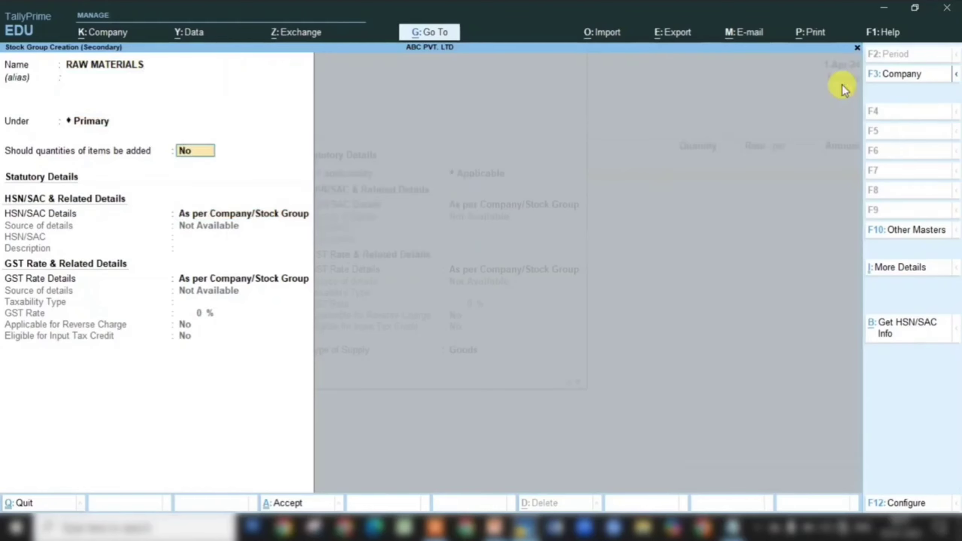
type("y")
key("Return")
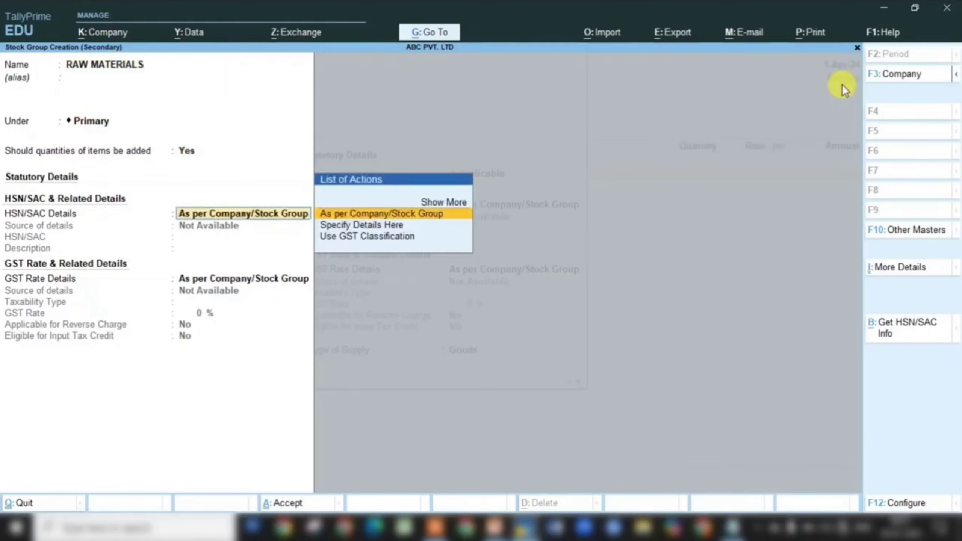
- Specify the HSN/SAC details directly in the RAW MATERIALS group with code 9608, leaving the description blank
key("Return")
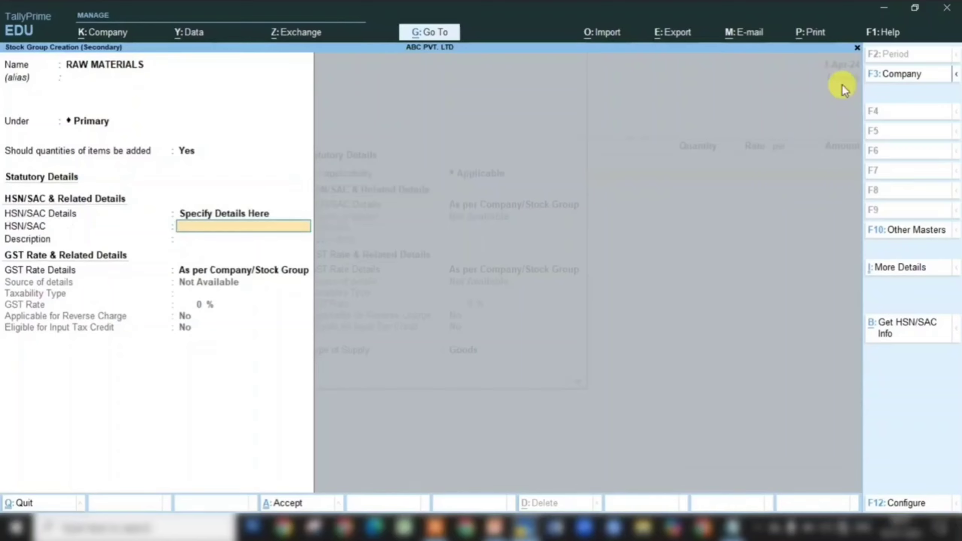
type("9608")
key("Return")
key("Return")
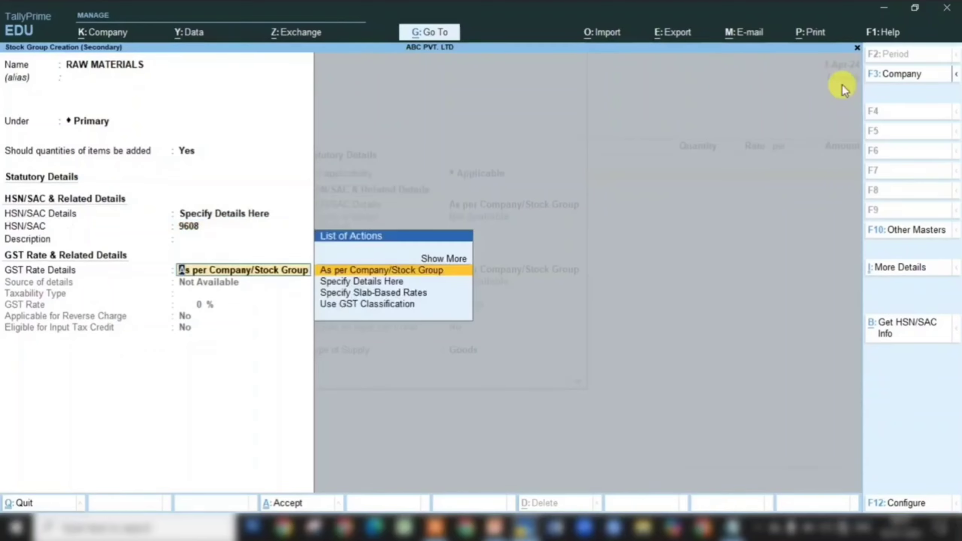
- Specify the RAW MATERIALS group's GST rate details as Taxable at 18%, keep the remaining defaults and save the group
key("Down")
key("Return")
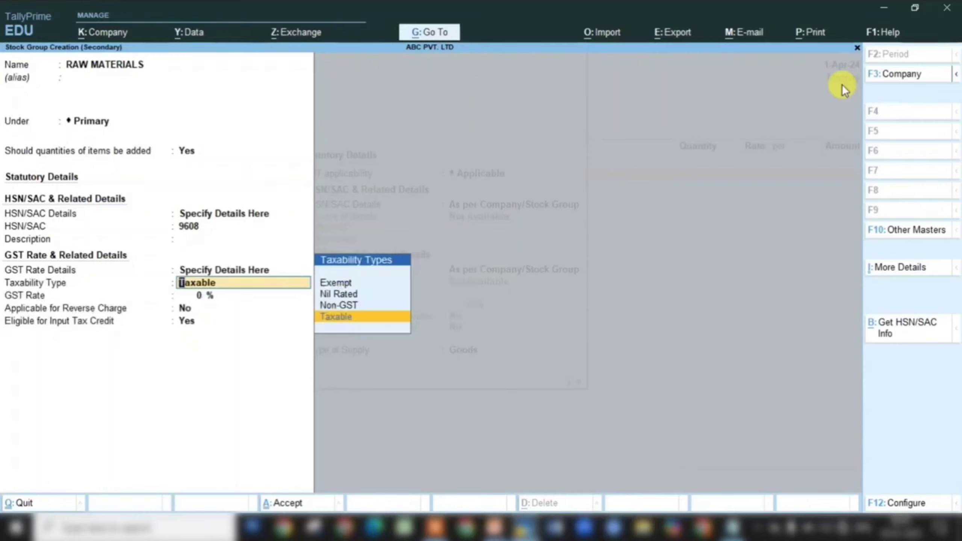
key("Return")
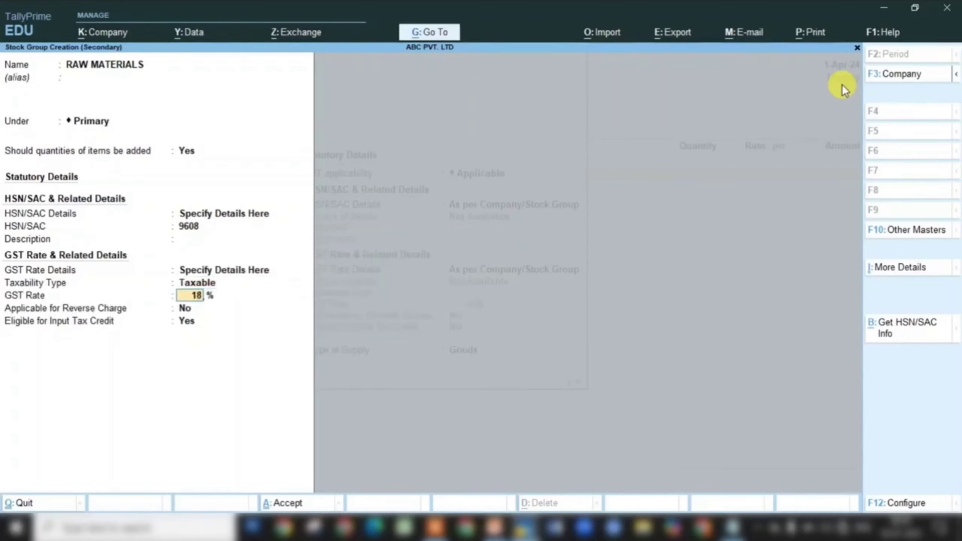
key("Return")
key("Return")
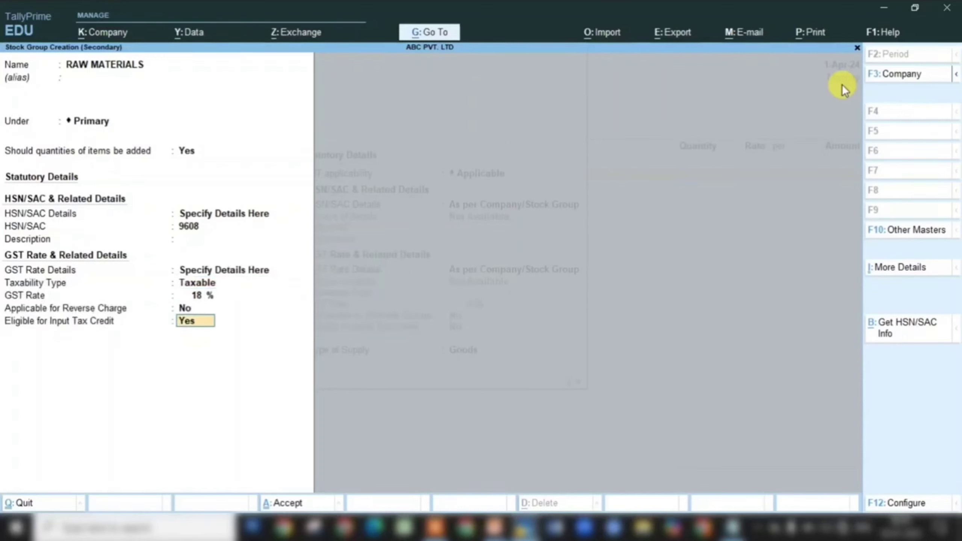
key("Return")
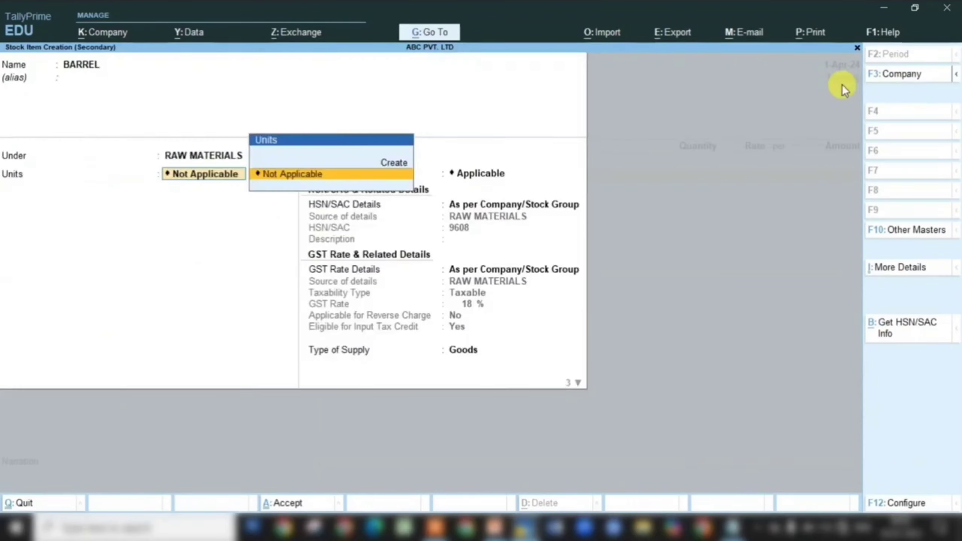
- Create the simple unit NOS with UQC NOS-NUMBERS and 0 decimal places for BARREL, and save the stock item with its remaining defaults
key("Up")
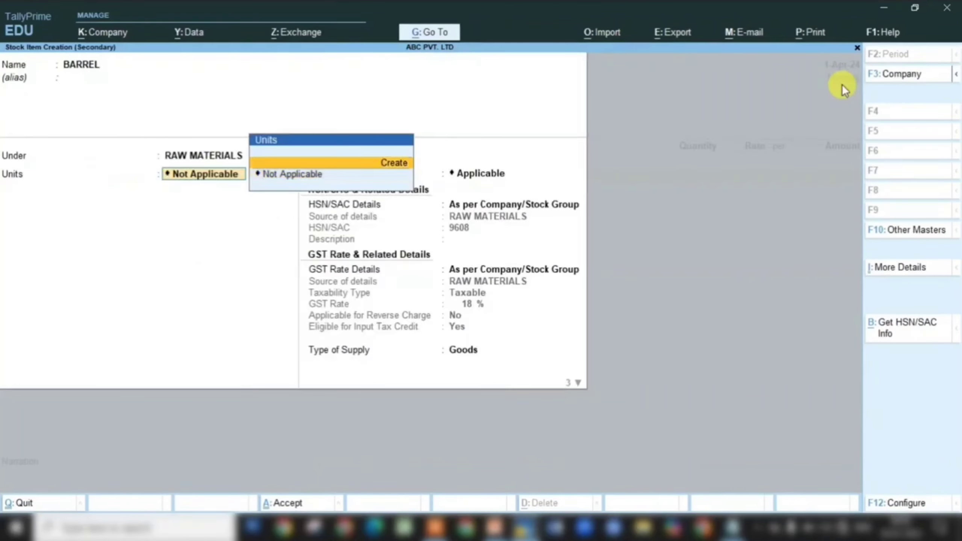
key("Return")
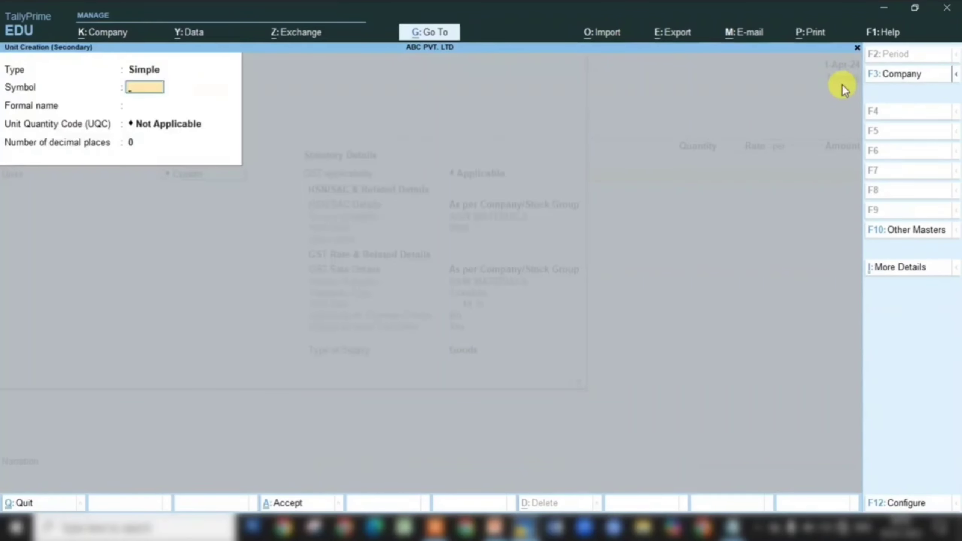
key("Return")
key("Return")
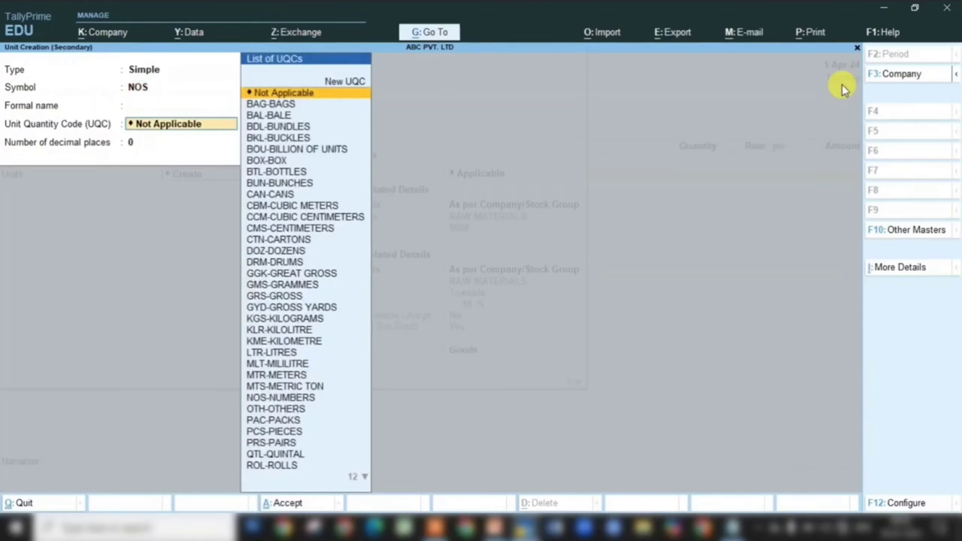
type("NOS")
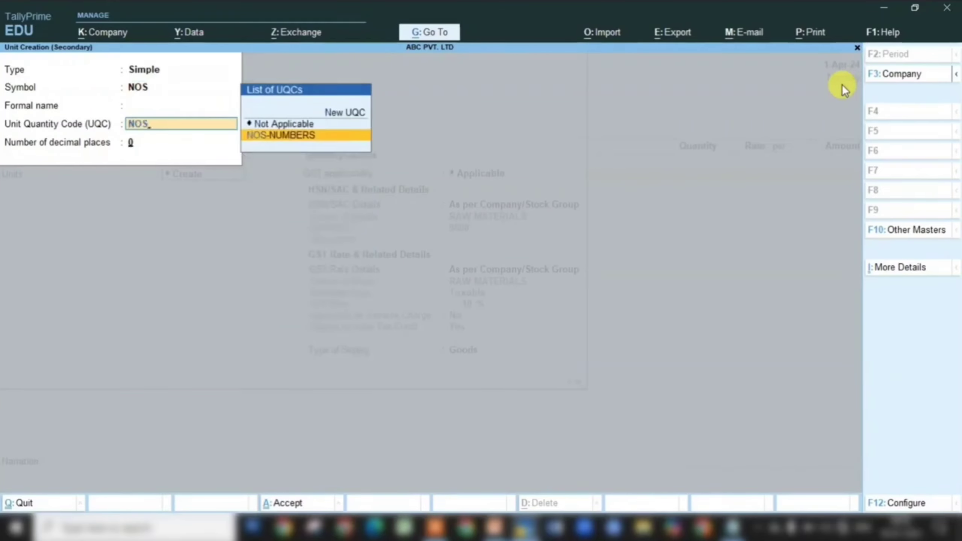
key("Return")
key("Return")
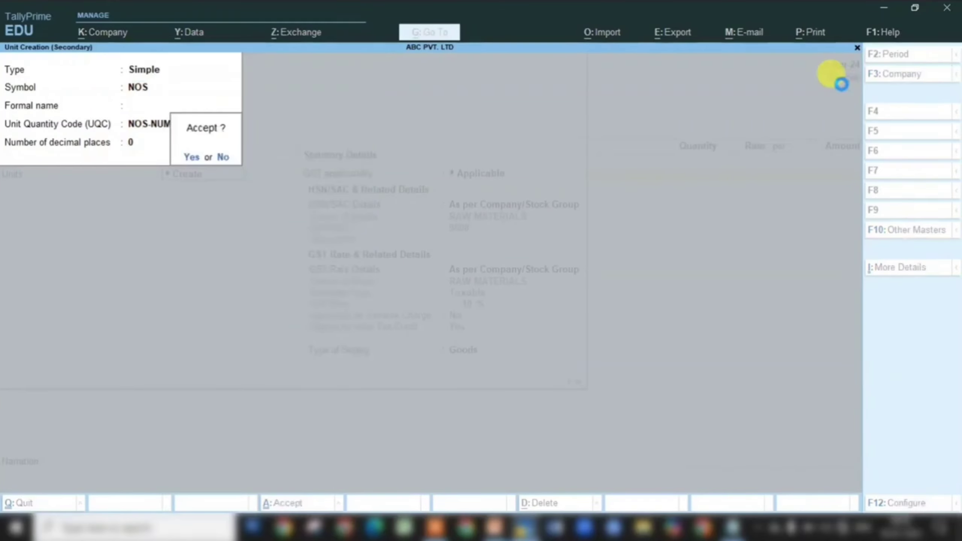
key("Return")
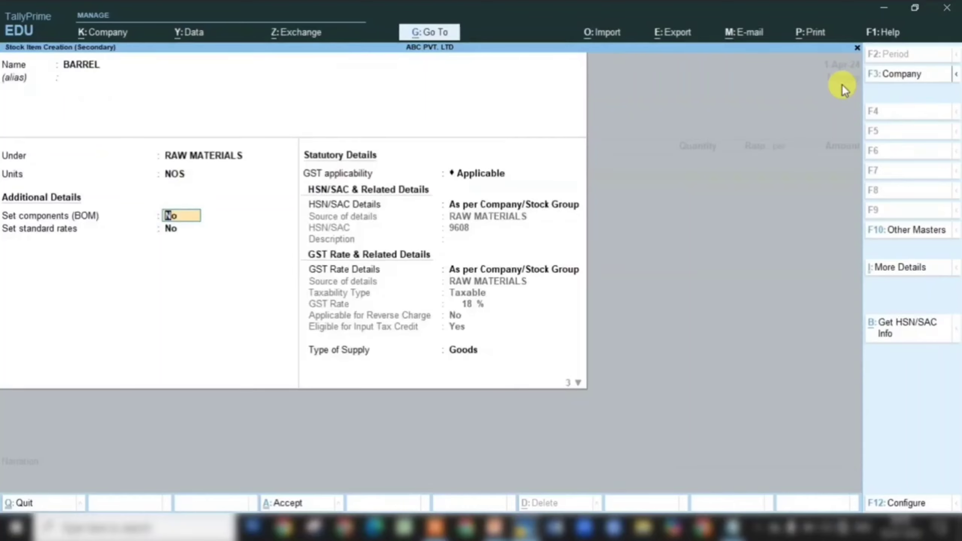
key("ctrl")
key("ctrl+a")
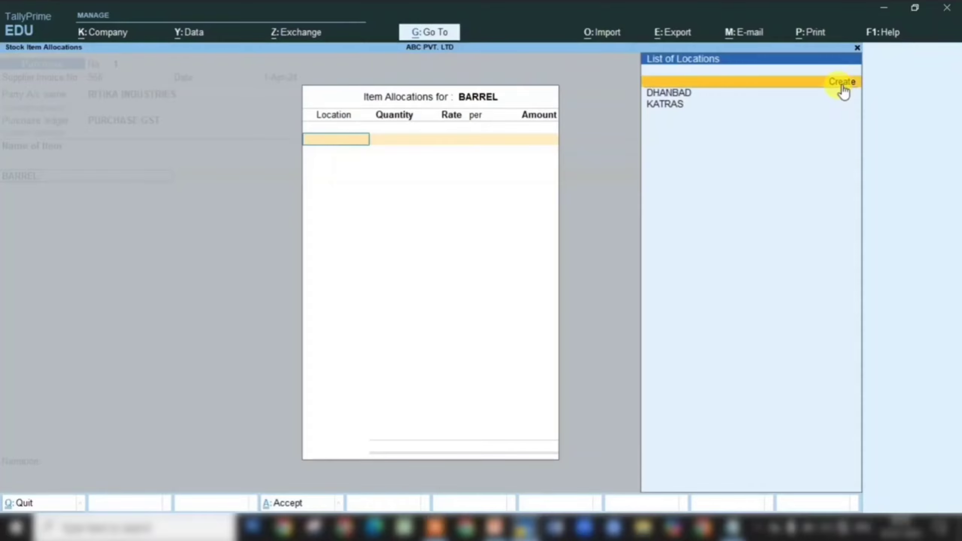
- Allocate 450 NOS of BARREL to the DHANBAD location at a rate of 0.10 and accept the item line
left_click(843, 91)
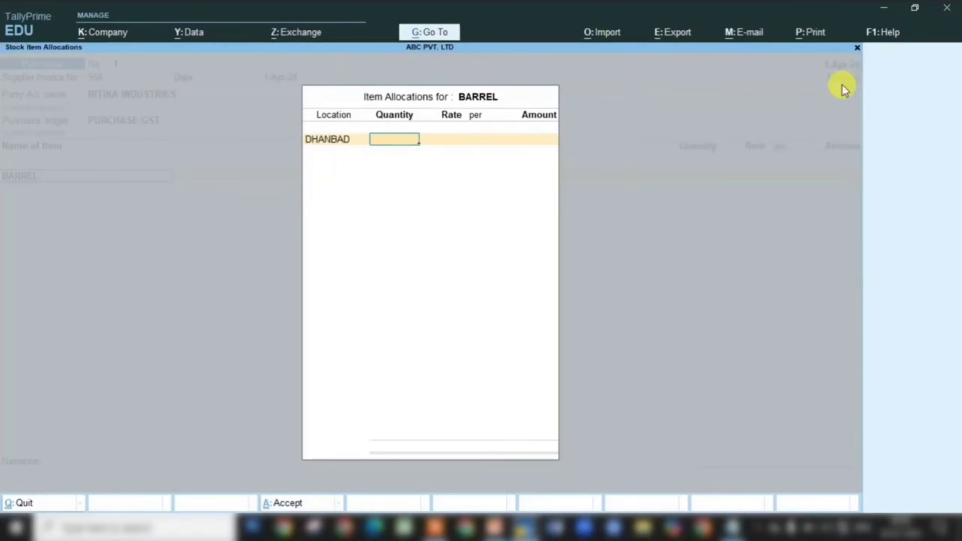
type("450")
key("Return")
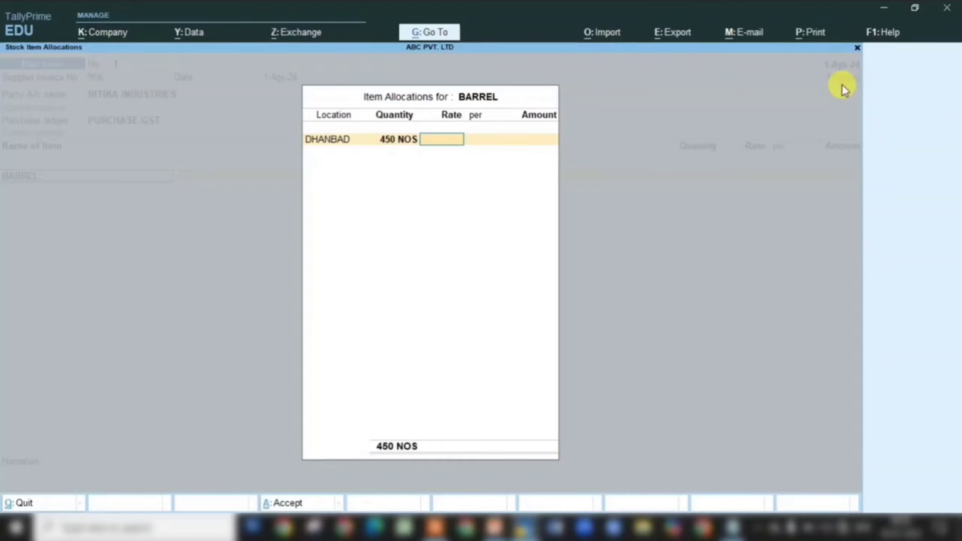
type("1")
key("Return")
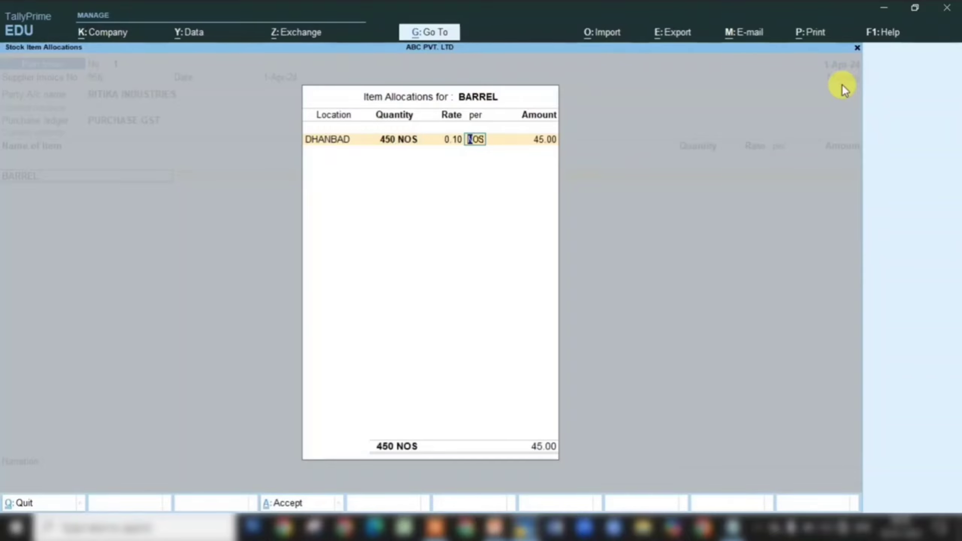
key("Return")
key("Return")
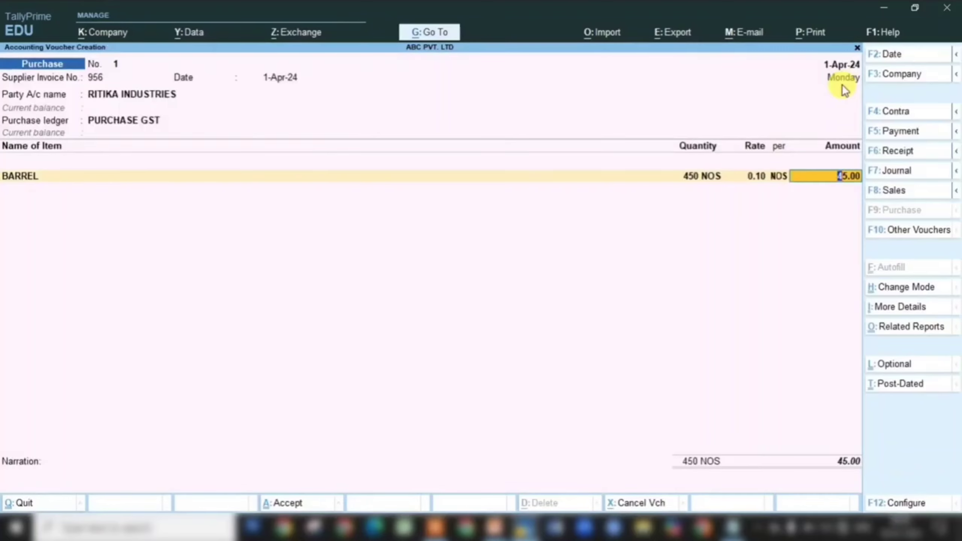
key("Return")
key("Return")
key("Return")
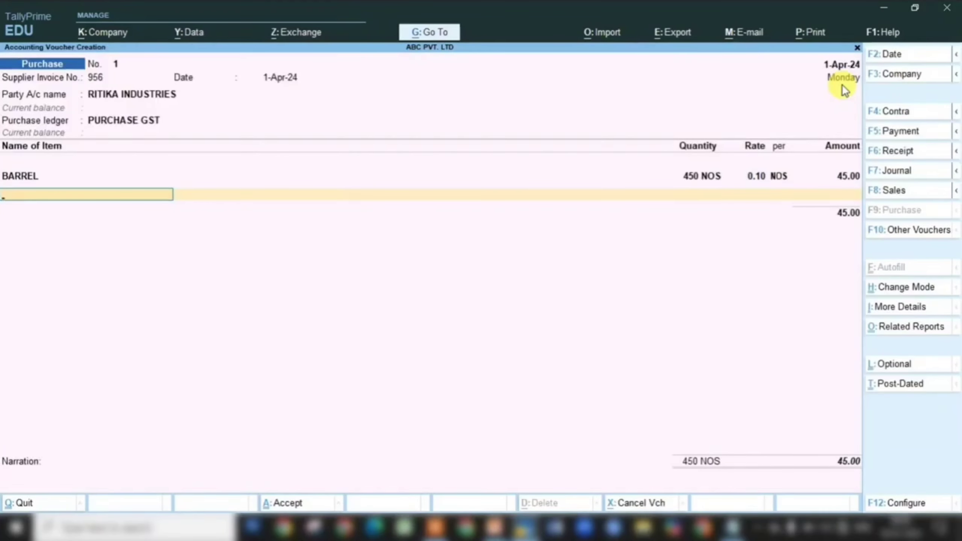
- Check the raw material list on the PowerPoint slide, then create the stock item CAP under RAW MATERIALS with unit NOS
key("alt+c")
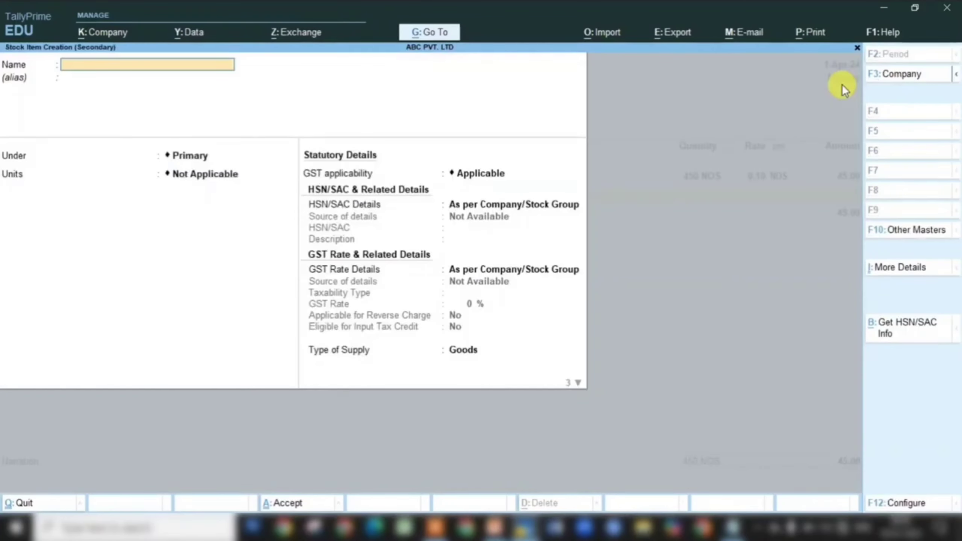
left_click(488, 527)
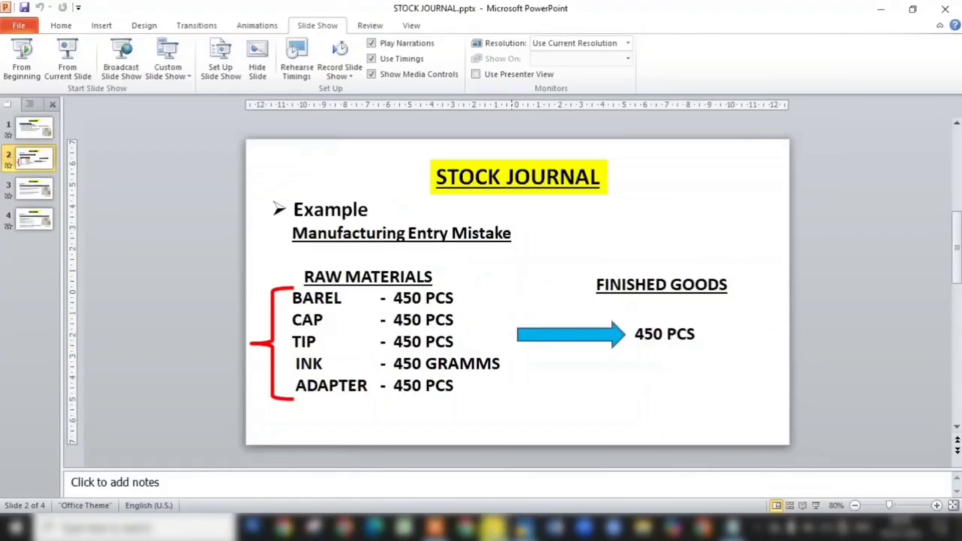
left_click(493, 526)
type("CAP")
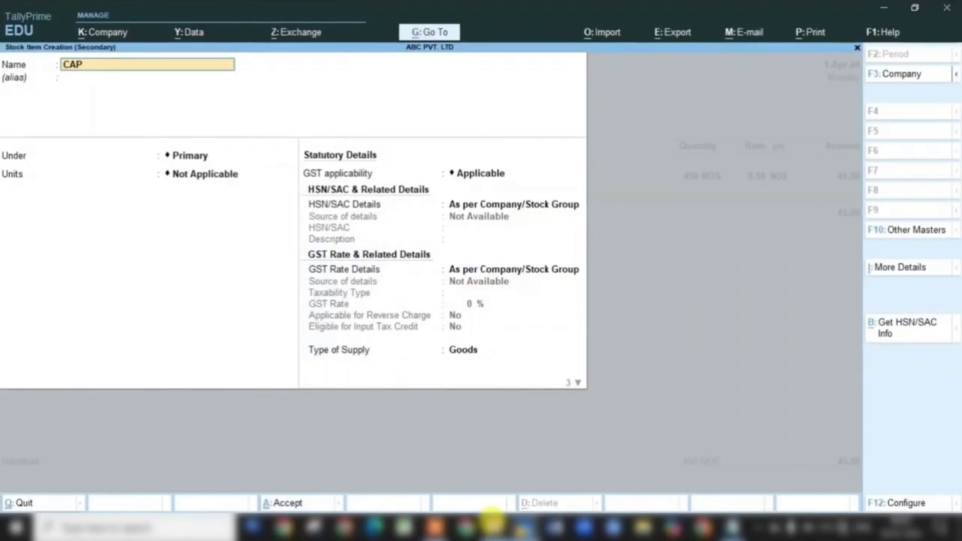
key("Return")
key("Down")
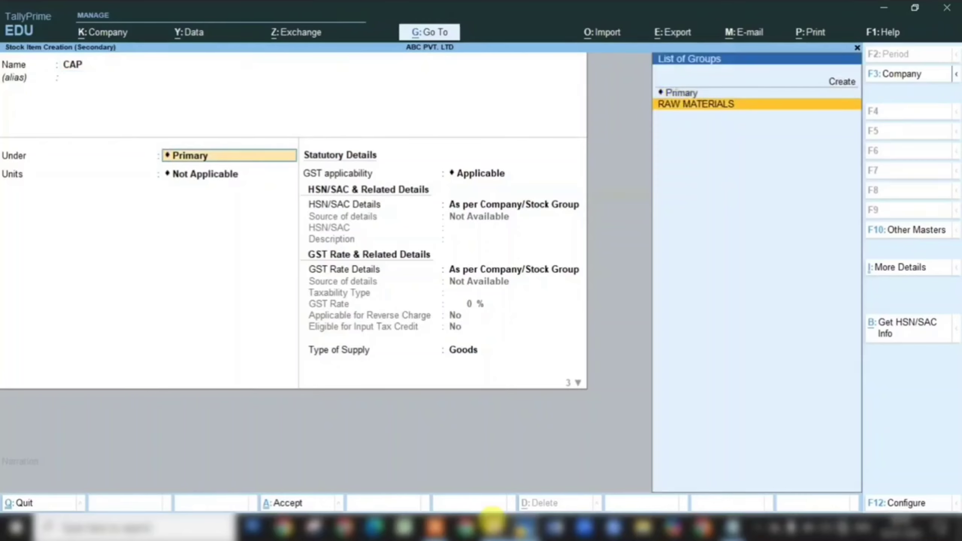
key("Return")
key("ctrl")
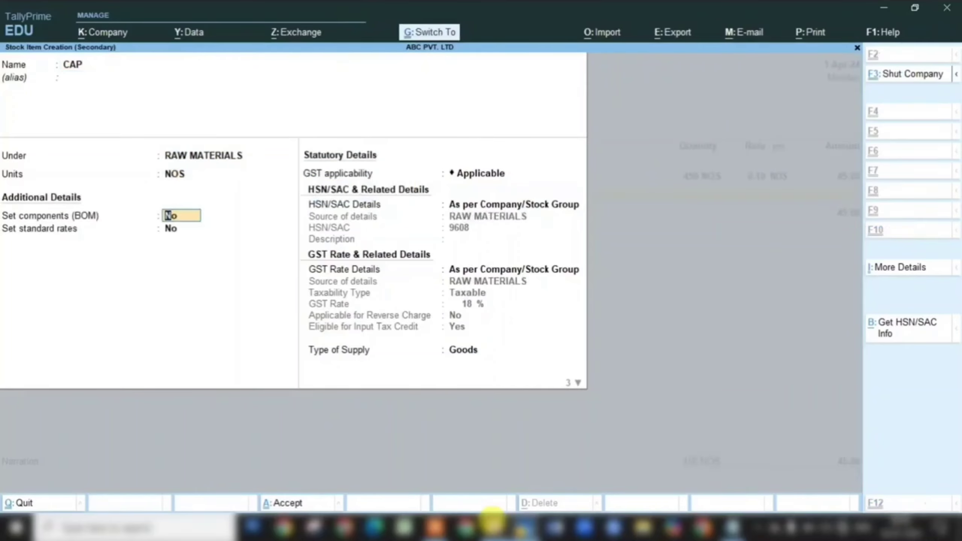
key("ctrl+a")
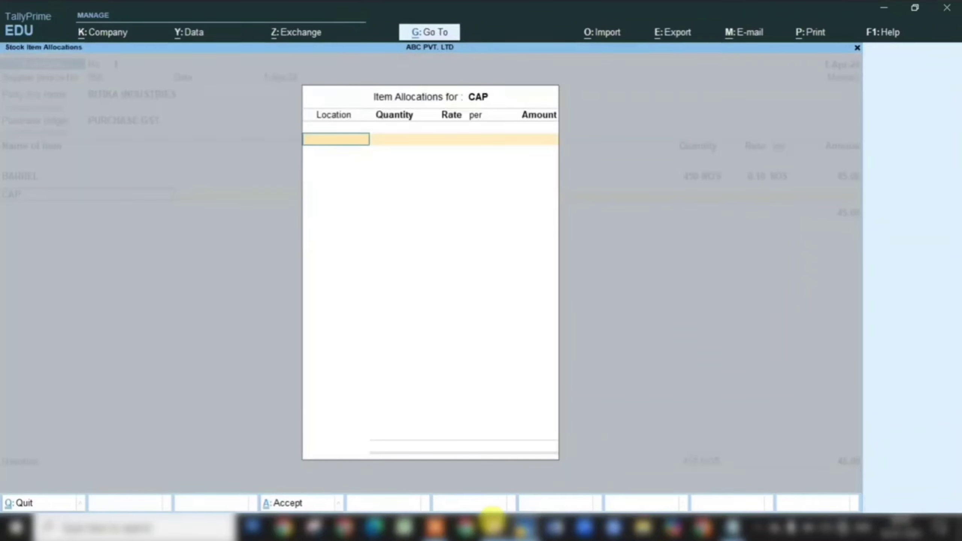
- Allocate 450 NOS of CAP to the DHANBAD location at a rate of 0.10 and accept the item line
type("DH")
key("Return")
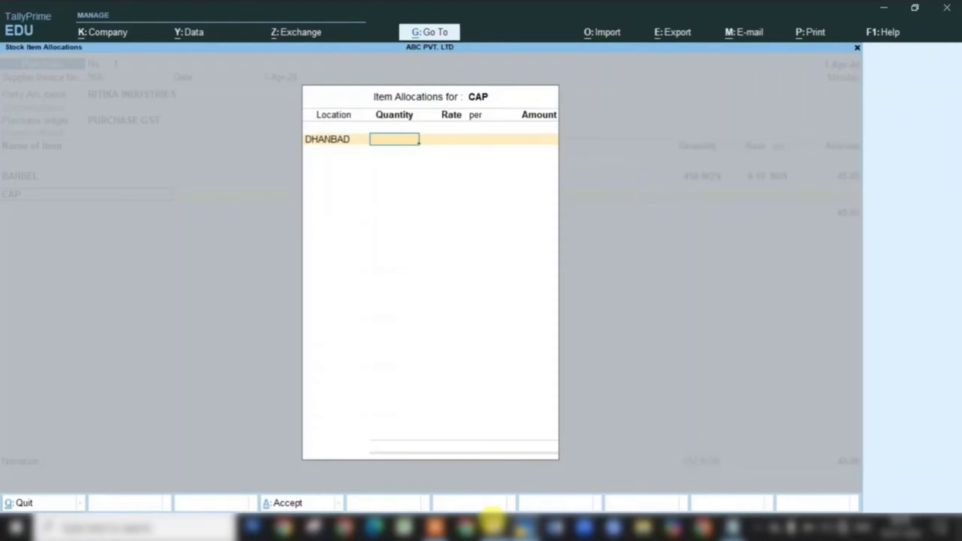
type("450")
key("Return")
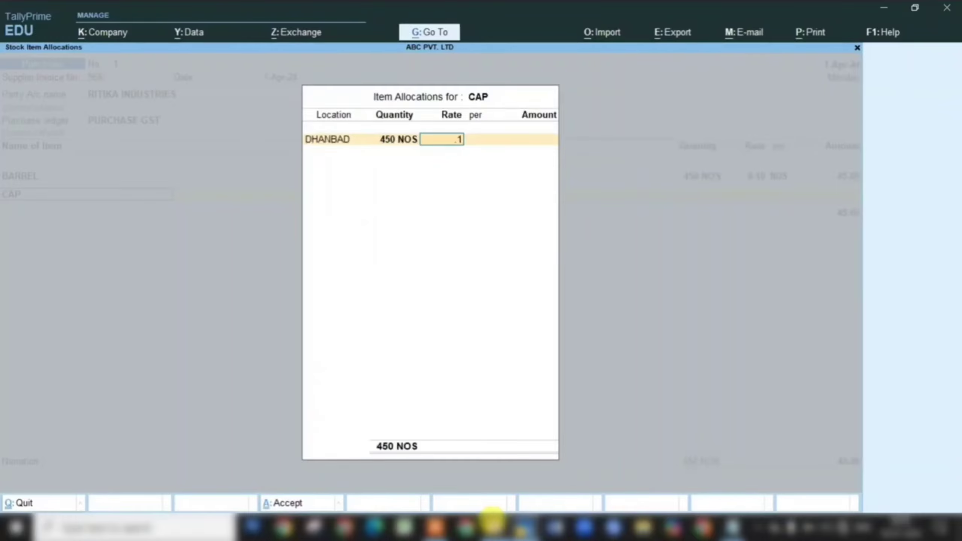
key("Return")
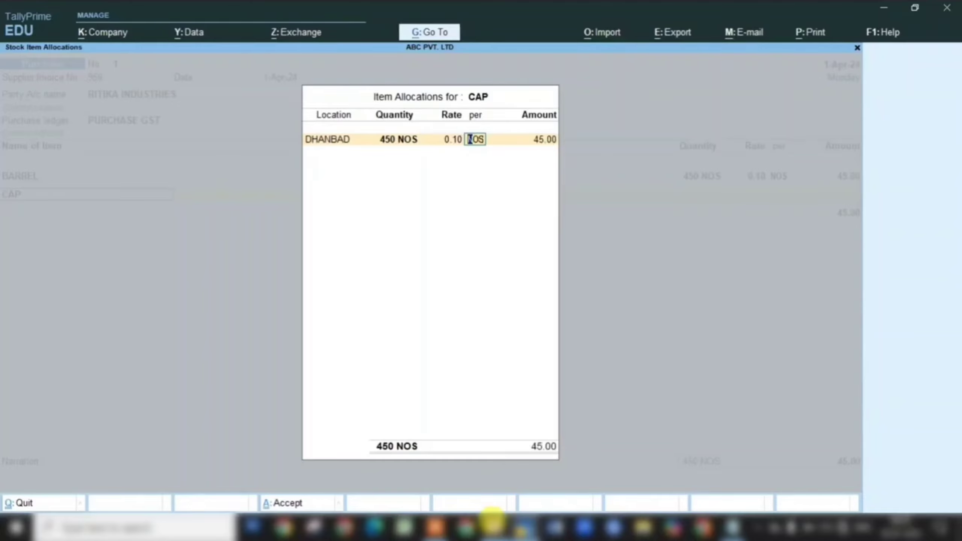
key("Return")
key("Return")
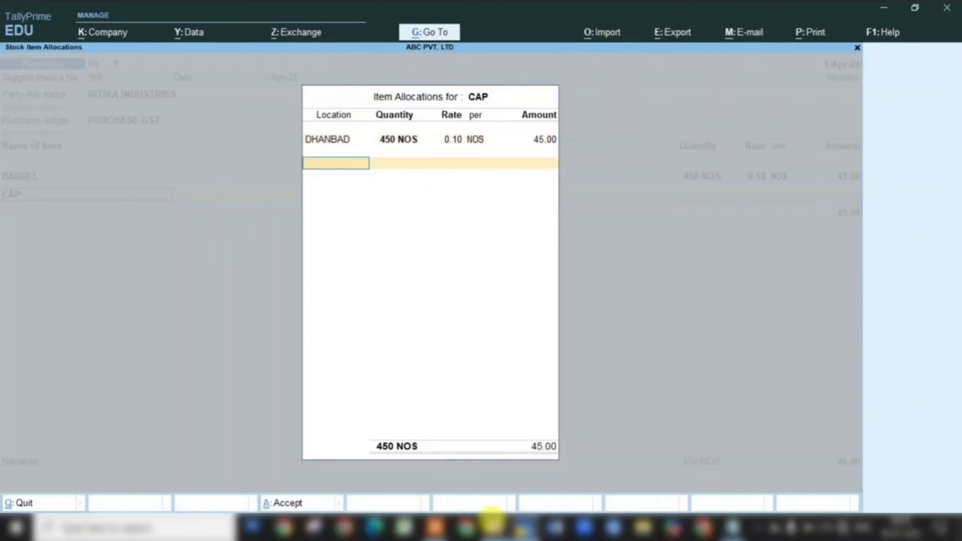
key("Return")
key("Return")
key("Return")
key("Return")
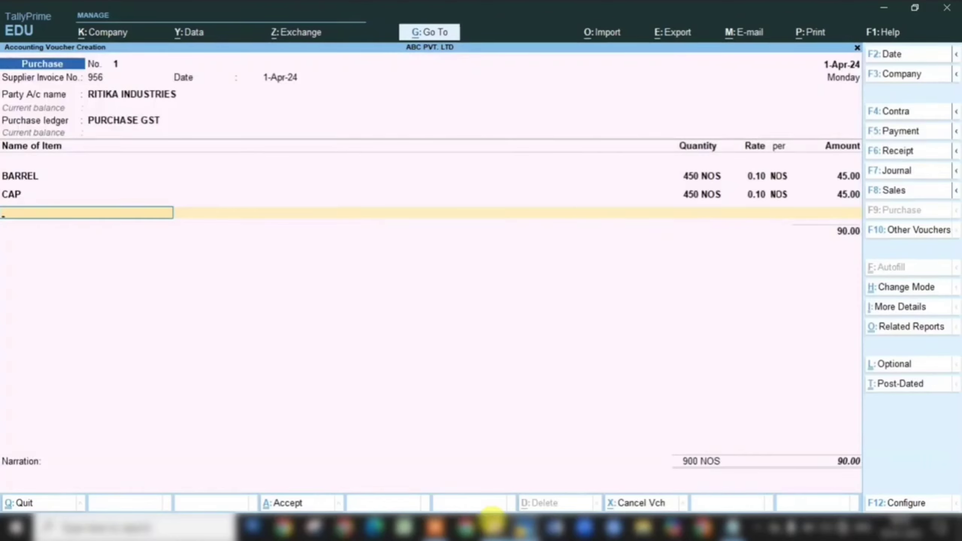
- Create the stock item TIP under RAW MATERIALS with unit NOS, keeping the remaining defaults
key("alt+c")
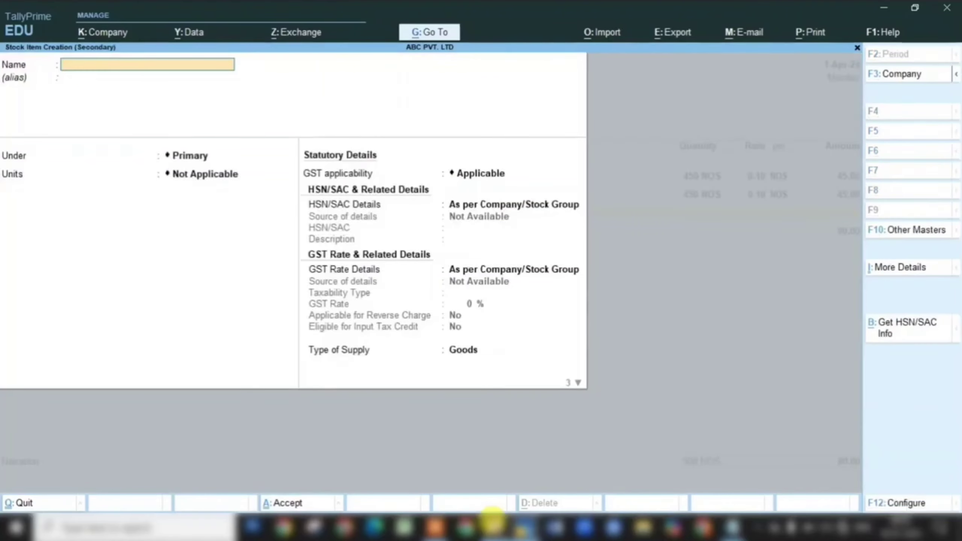
type("TIP")
key("Return")
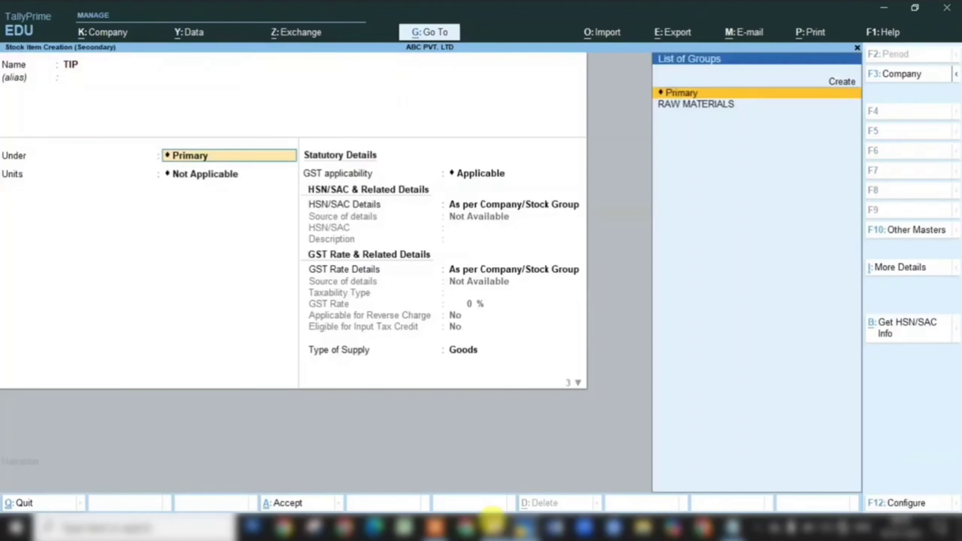
key("Down")
key("Return")
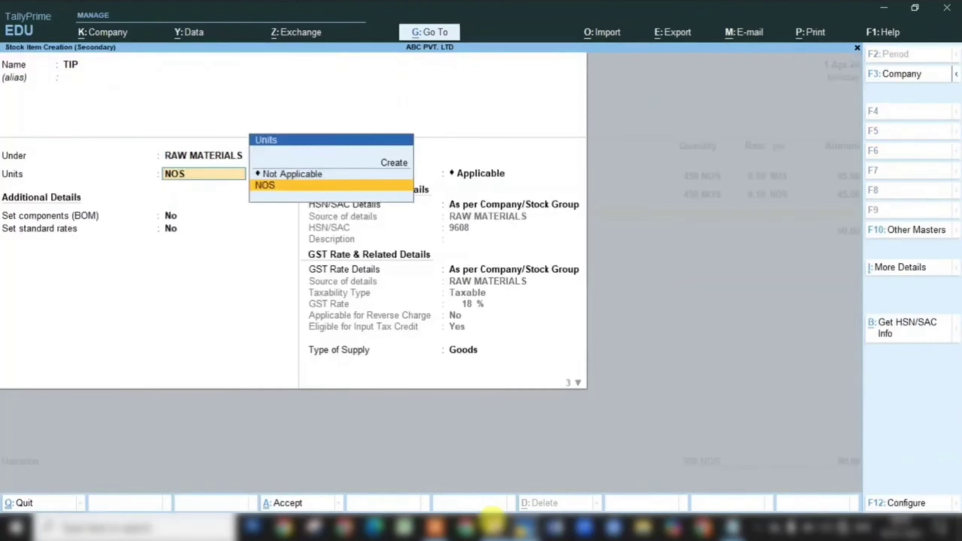
key("Return")
key("ctrl+a")
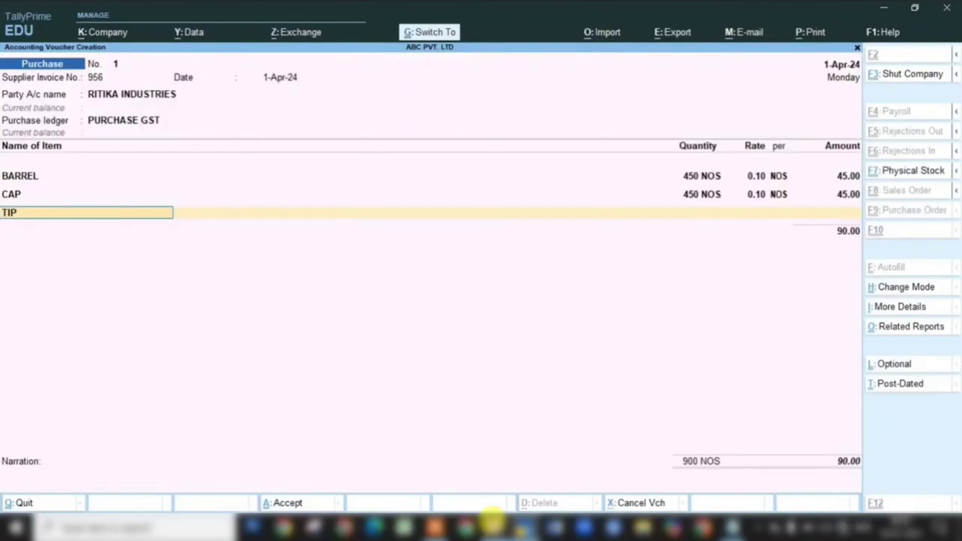
- Allocate 450 NOS of TIP to the DHANBAD location at a rate of 0.05, accepting the default GST details
key("Return")
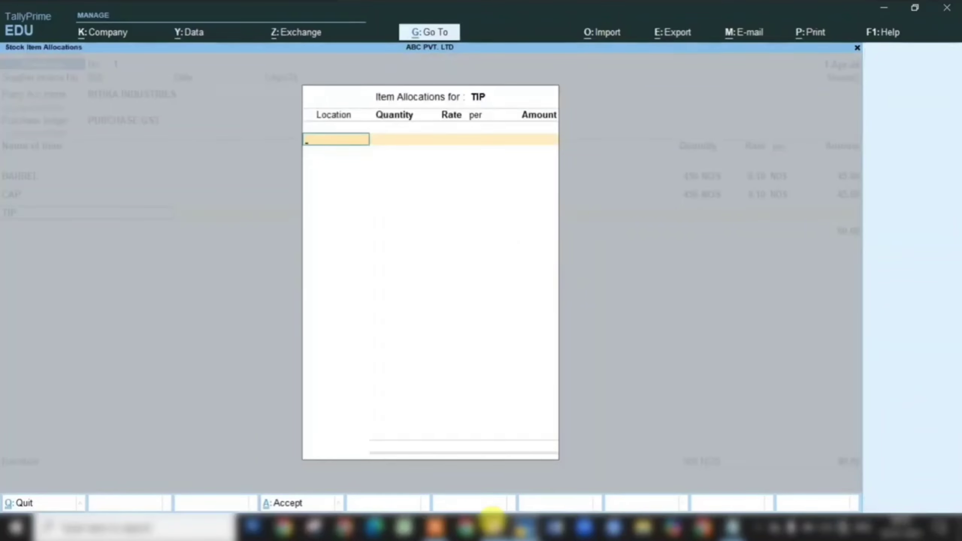
type("DHANB")
key("Return")
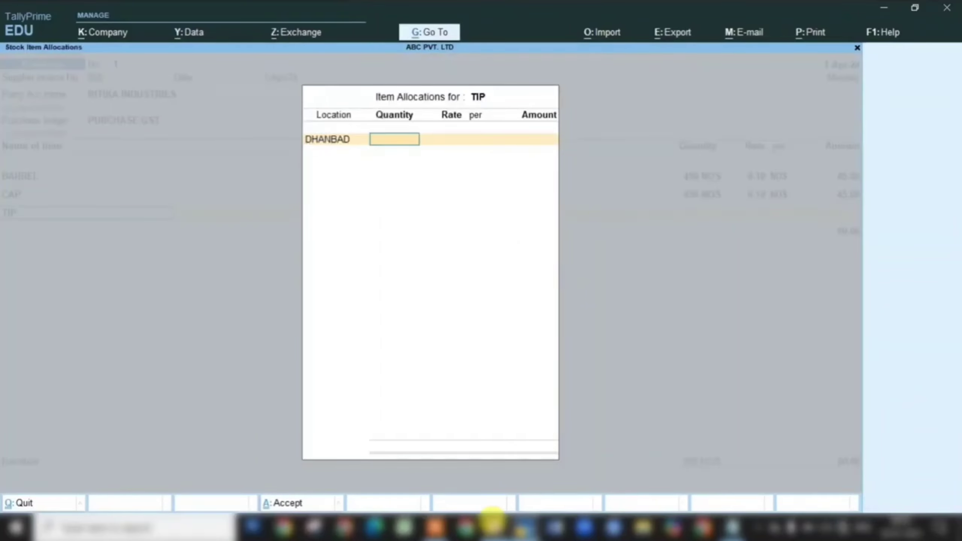
type("450")
key("Return")
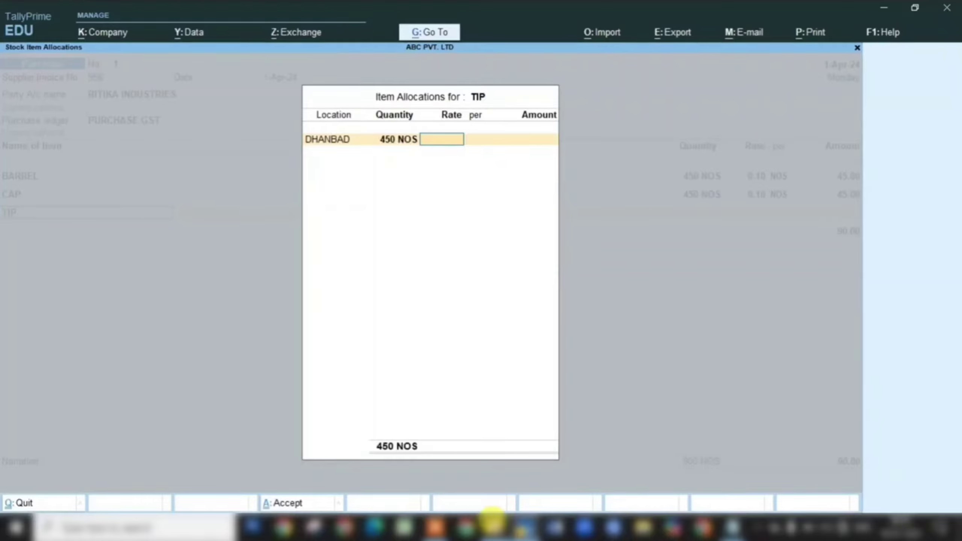
type(".05")
key("Return")
key("Return")
key("Return")
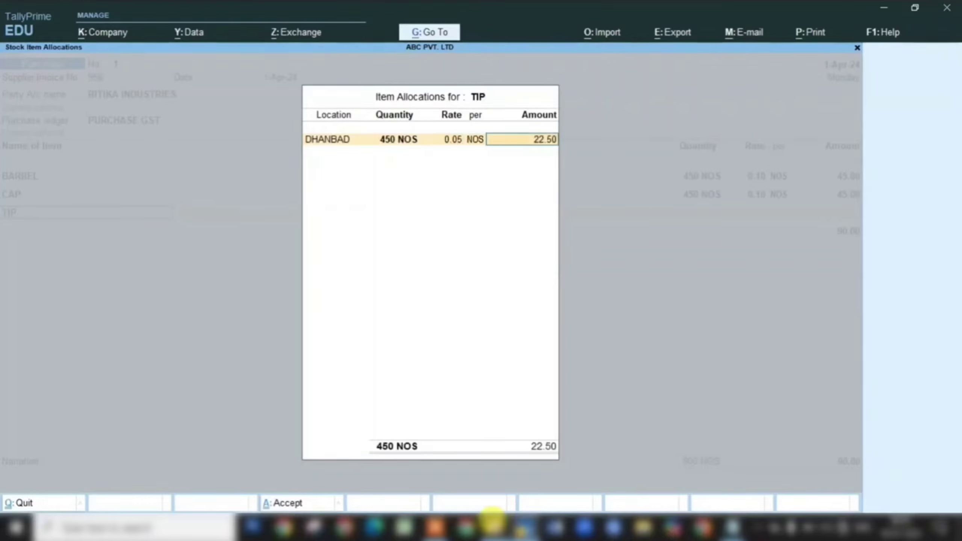
key("Return")
key("Return")
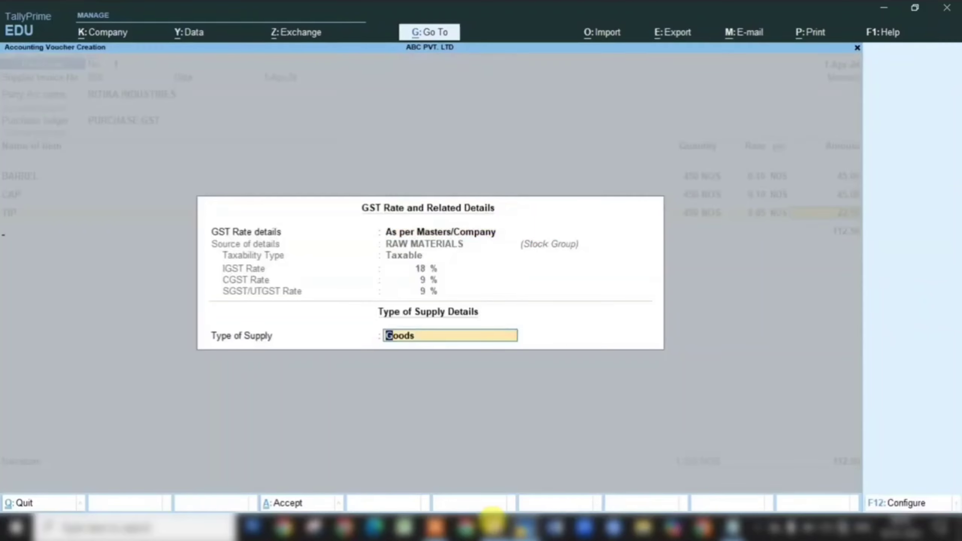
key("Return")
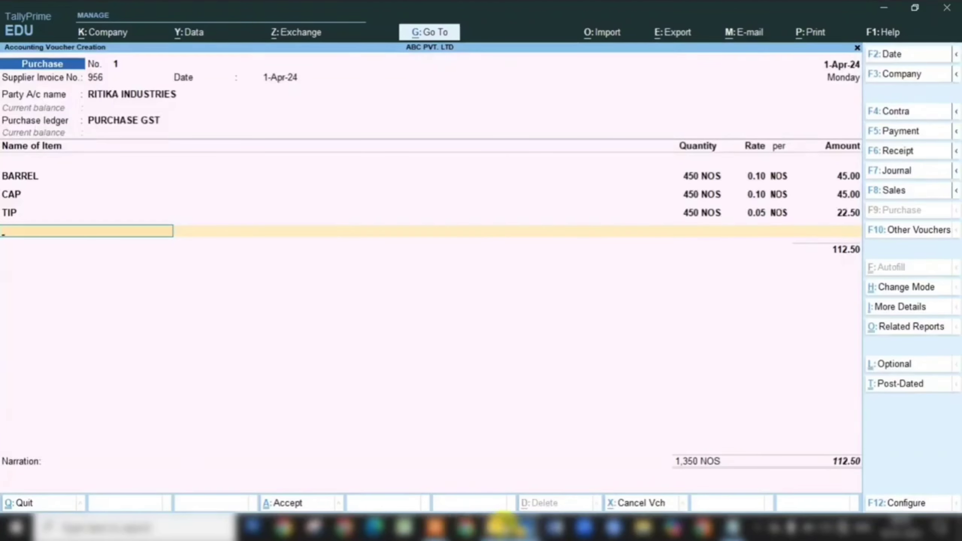
- Check the raw material list in PowerPoint and start a new stock item named INK under RAW MATERIALS in TallyPrime
left_click(492, 525)
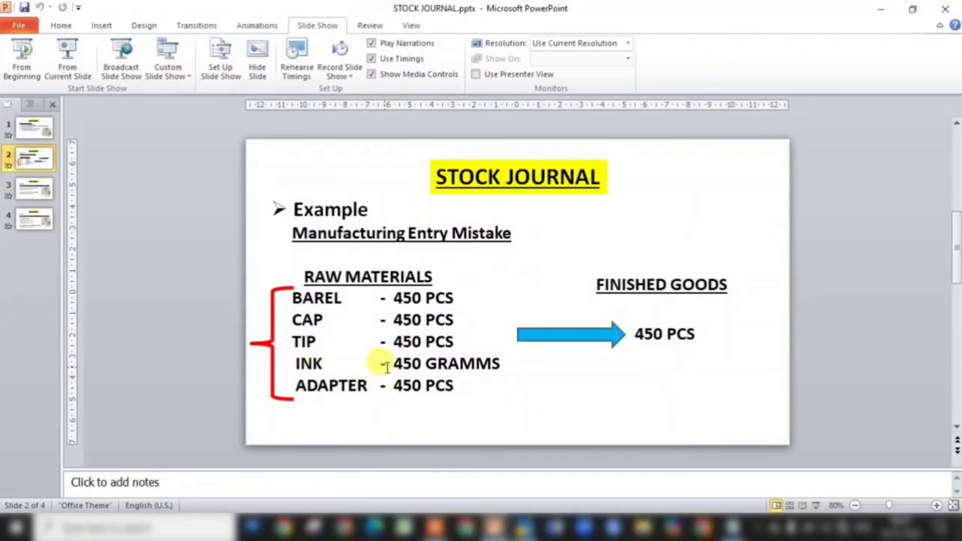
left_click(527, 529)
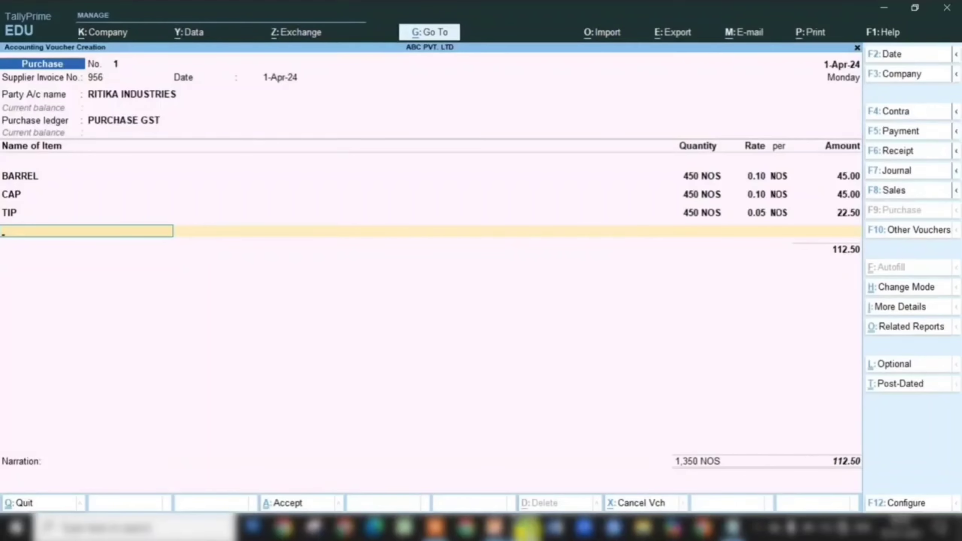
key("alt+c")
type("IN")
key("Return")
key("Return")
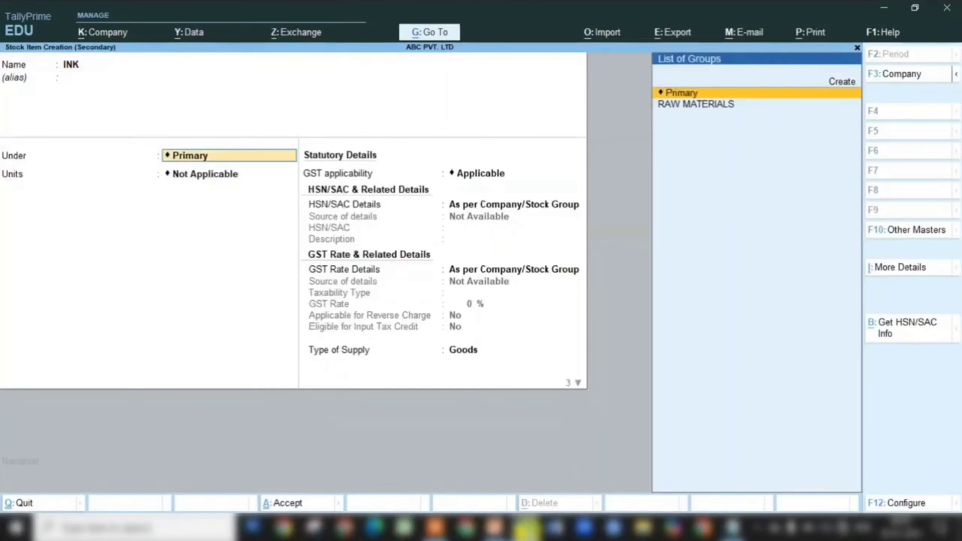
key("Down")
key("Return")
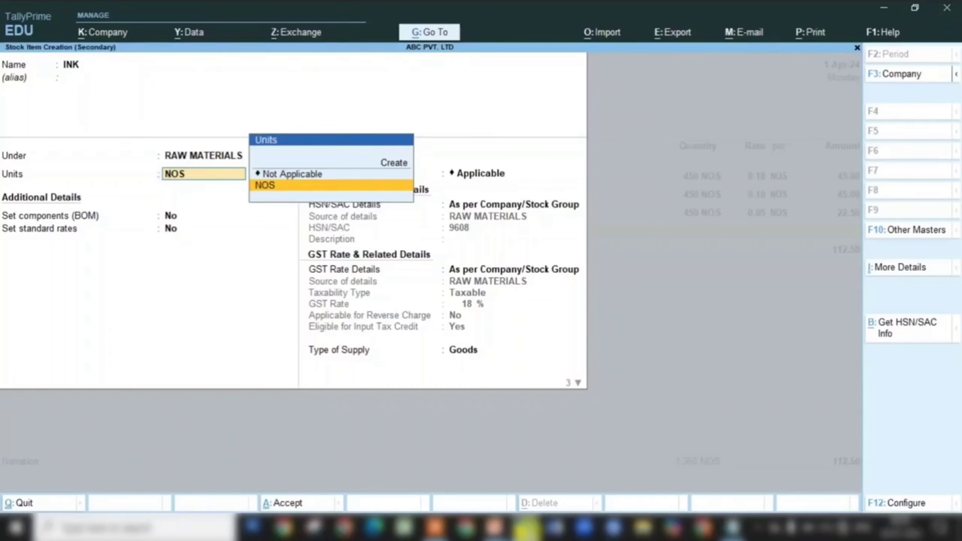
- Create the simple unit GMS with UQC GMS-GRAMMES and 0 decimal places for INK, and save the stock item with its remaining defaults
key("Up")
key("Up")
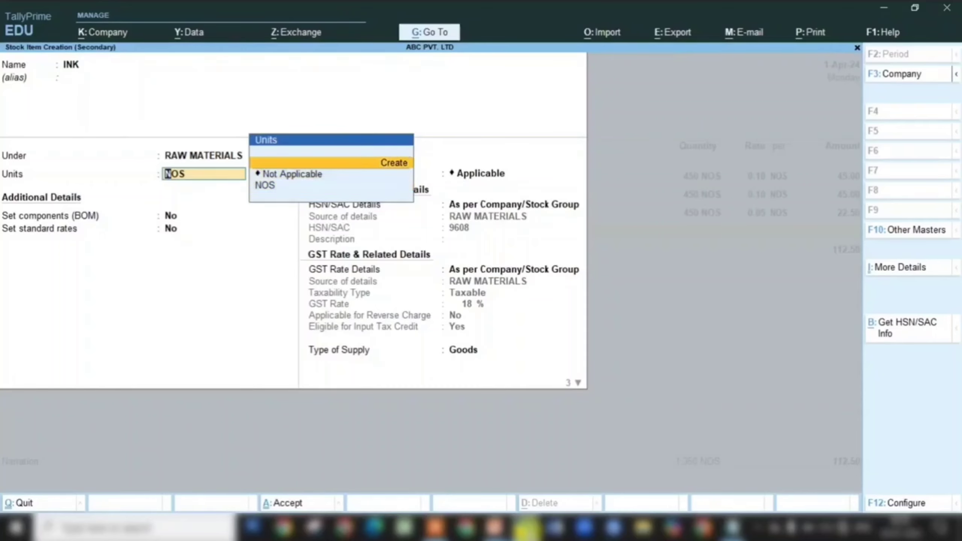
key("Return")
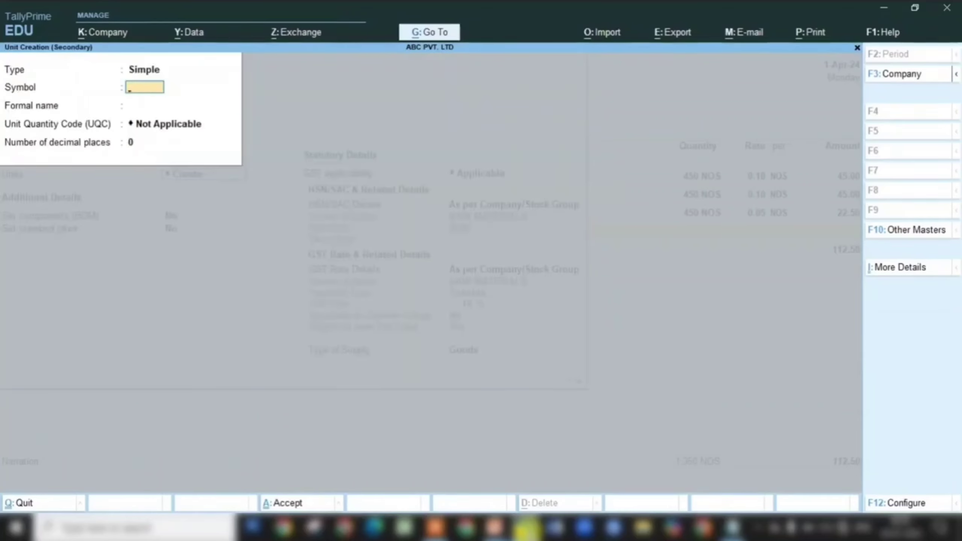
type("GMS")
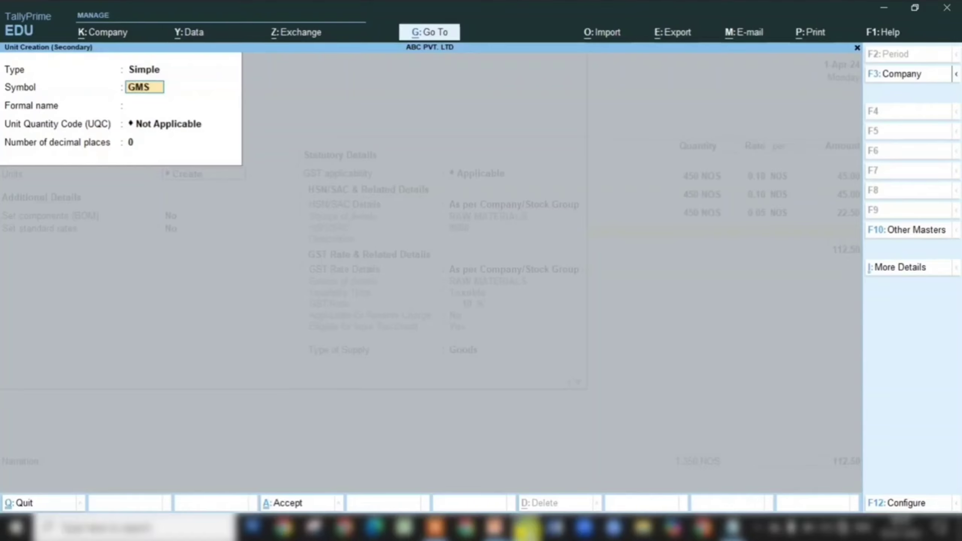
key("Return")
key("Return")
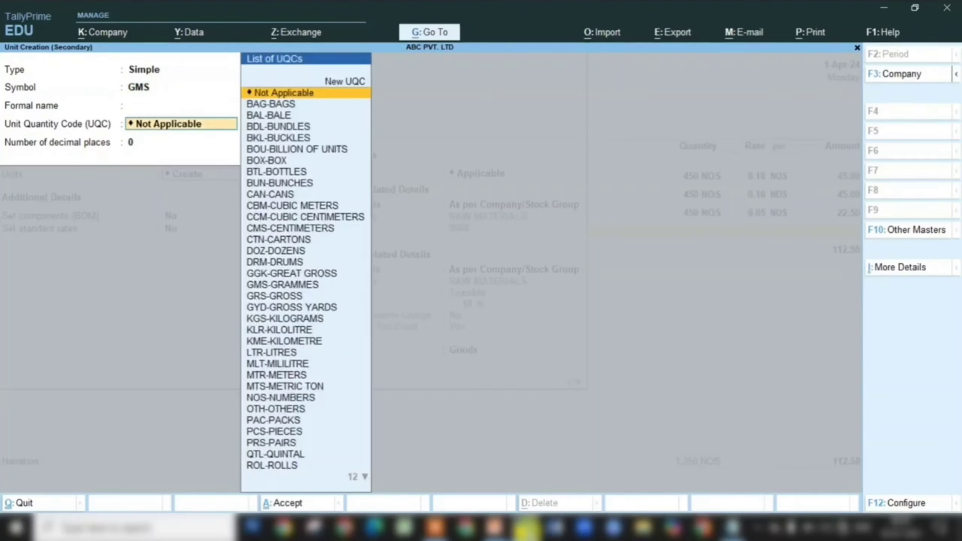
type("GM")
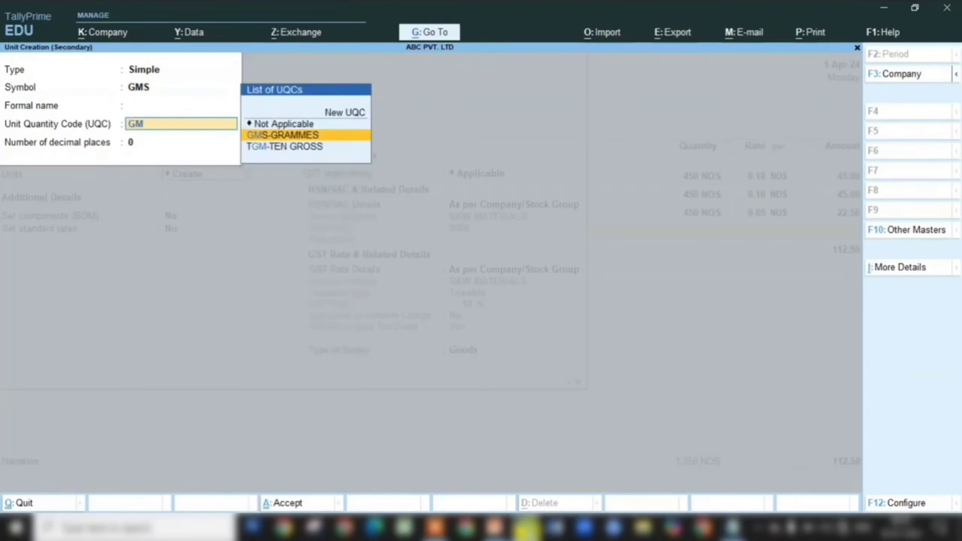
key("Return")
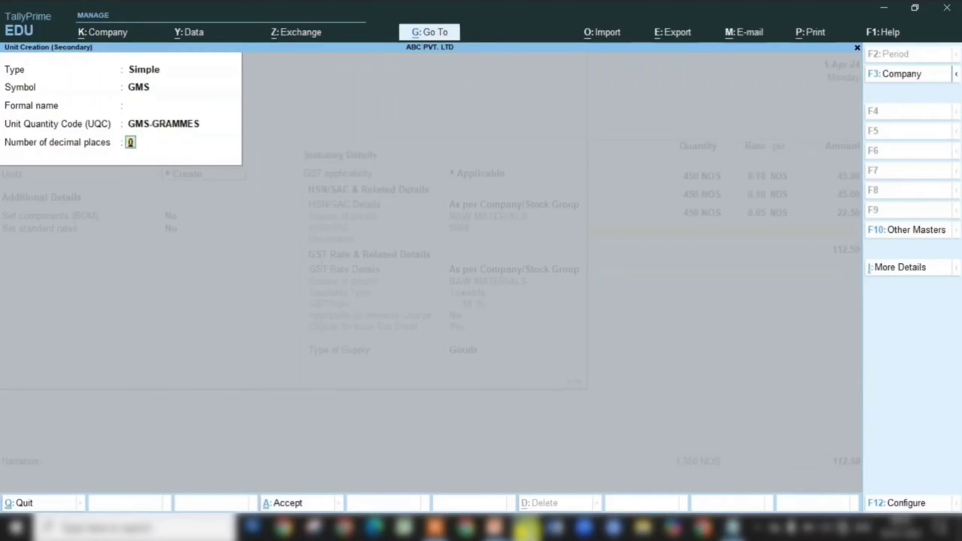
key("Return")
key("Return")
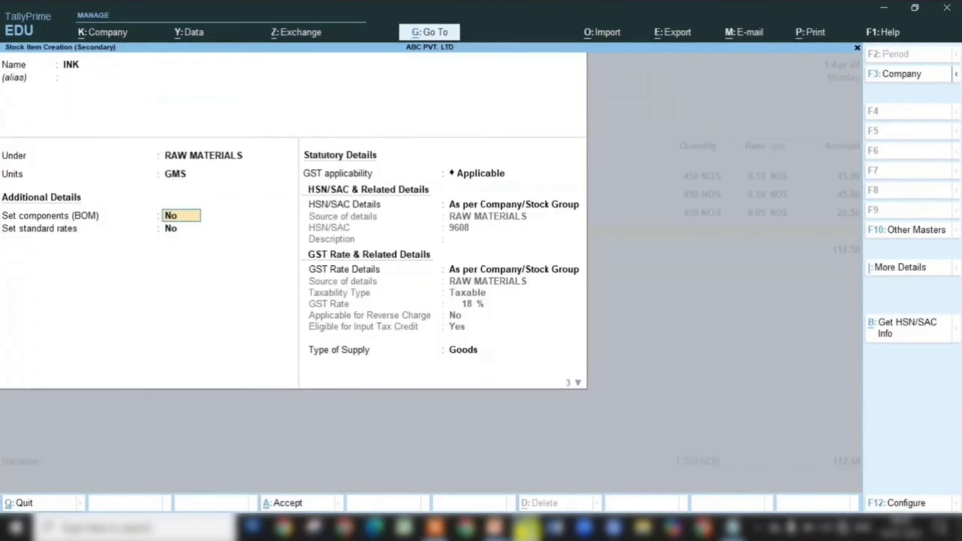
key("ctrl")
key("ctrl+a")
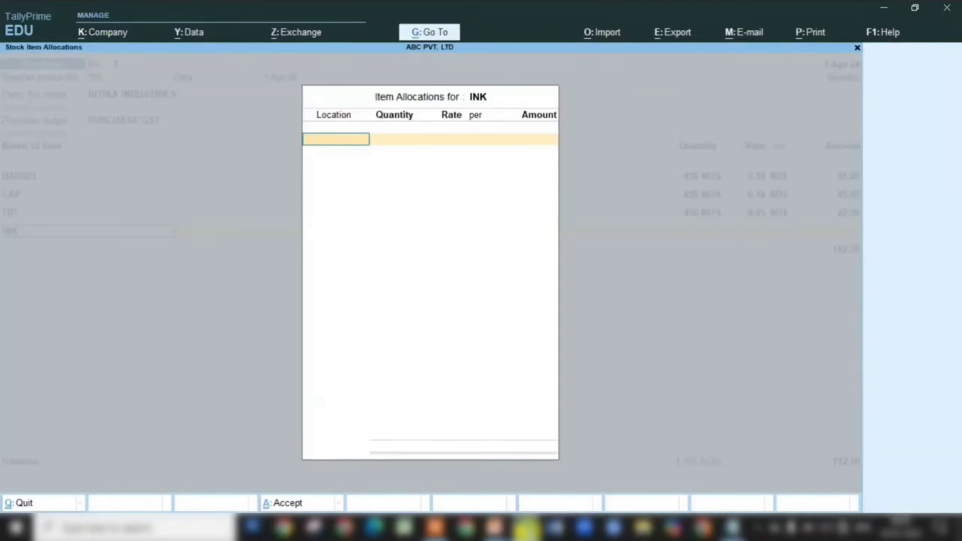
- Allocate 450 GMS of INK to the DHANBAD location in the purchase voucher
type("dhanbad")
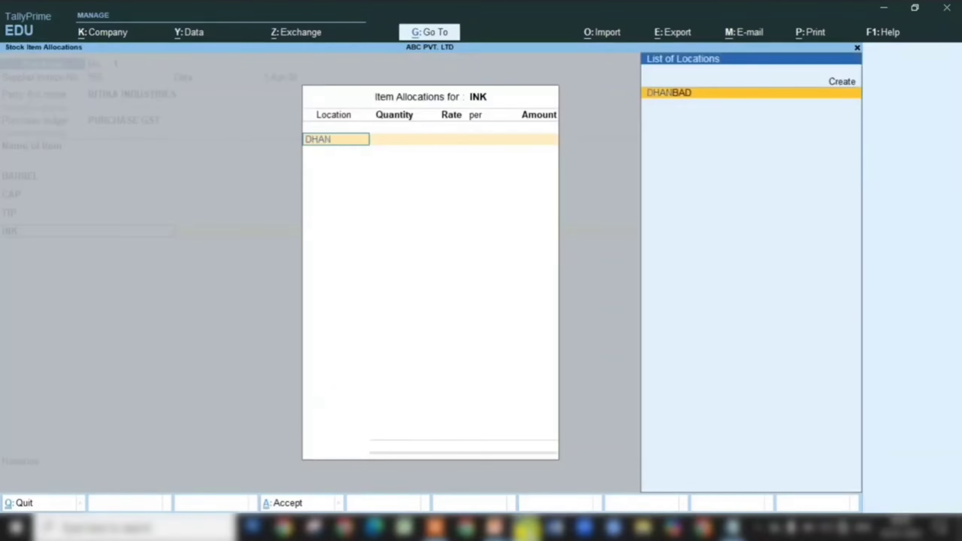
key("Return")
type("1000")
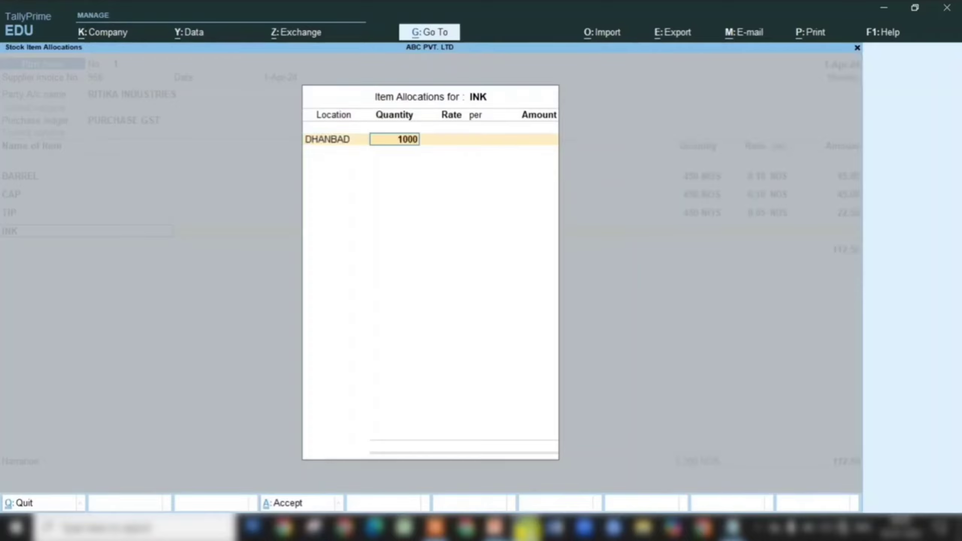
key("BackSpace")
key("BackSpace")
key("BackSpace")
key("BackSpace")
type("450")
key("Return")
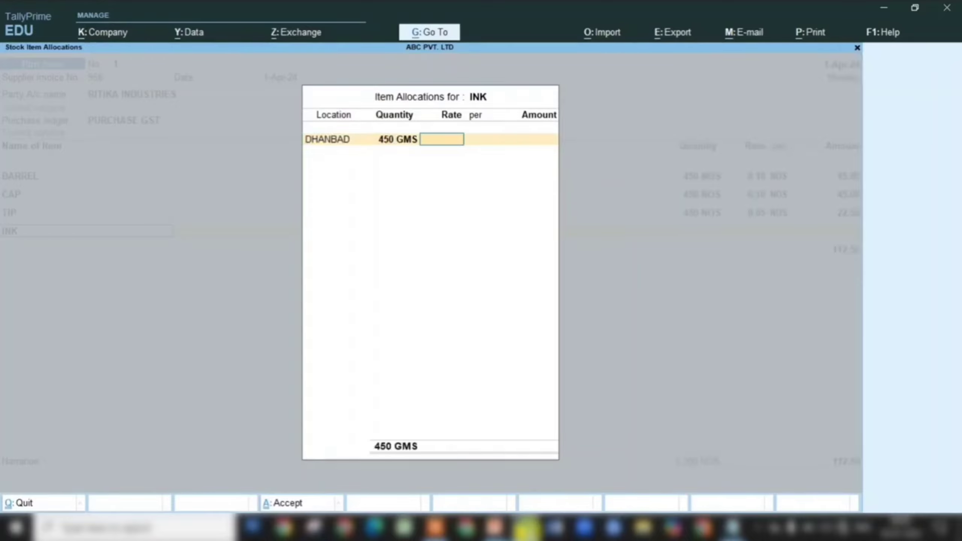
- Set the INK rate to 0.10 per GMS and accept the default GST details for the item
type("0.10")
key("Return")
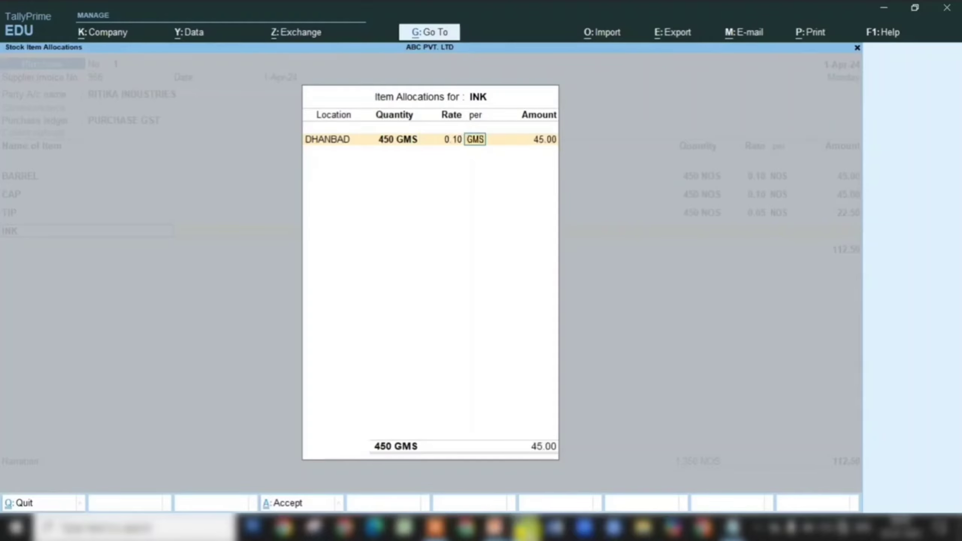
key("Return")
key("Return")
key("Return")
key("Return")
key("Return")
key("Return")
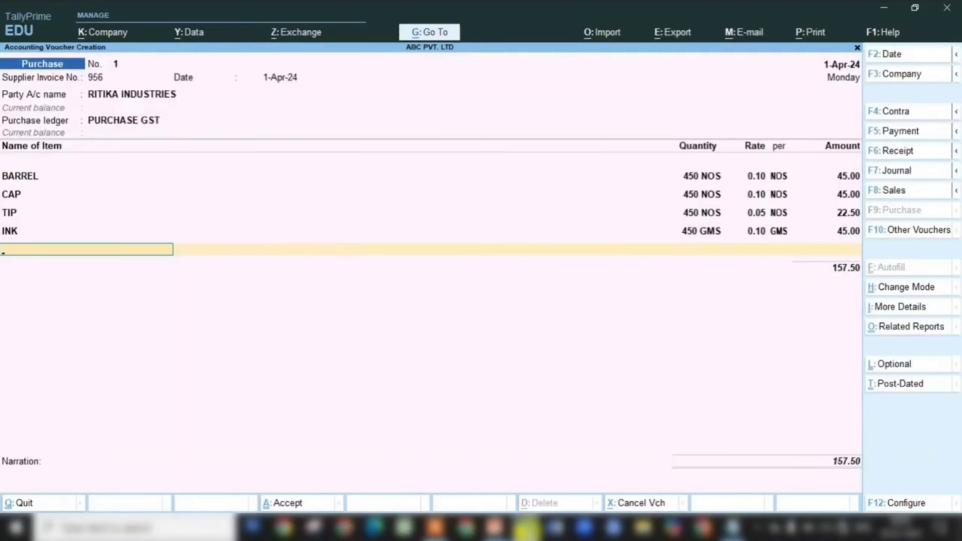
- Create the stock item ADAPTER under RAW MATERIALS with unit NOS, keeping the remaining defaults
key("alt+c")
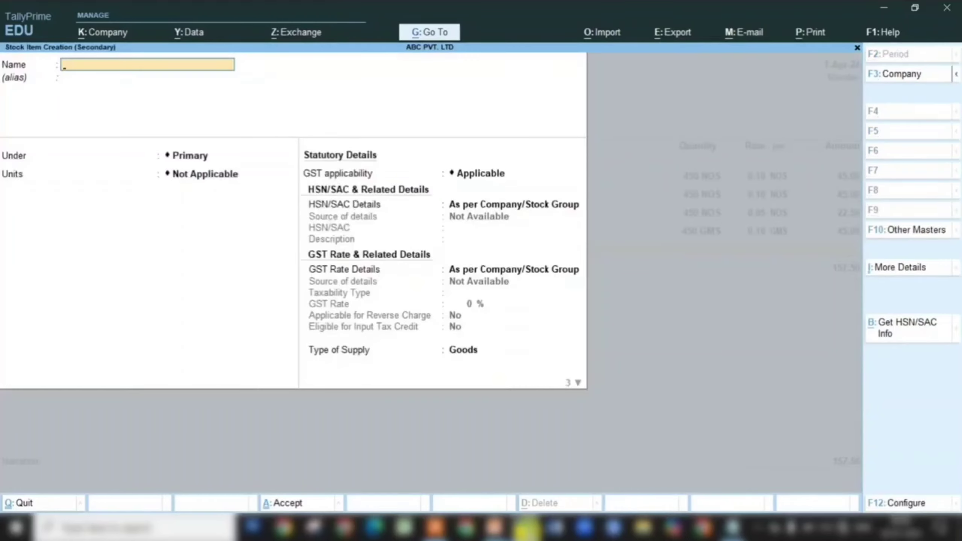
type("ADAPTER")
key("Return")
key("Return")
key("Down")
key("Return")
key("Down")
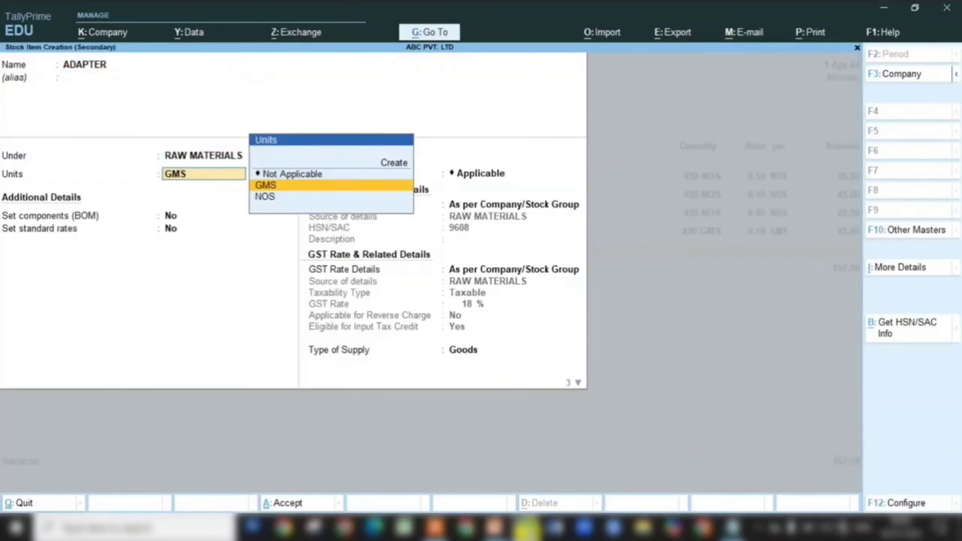
key("Down")
key("Return")
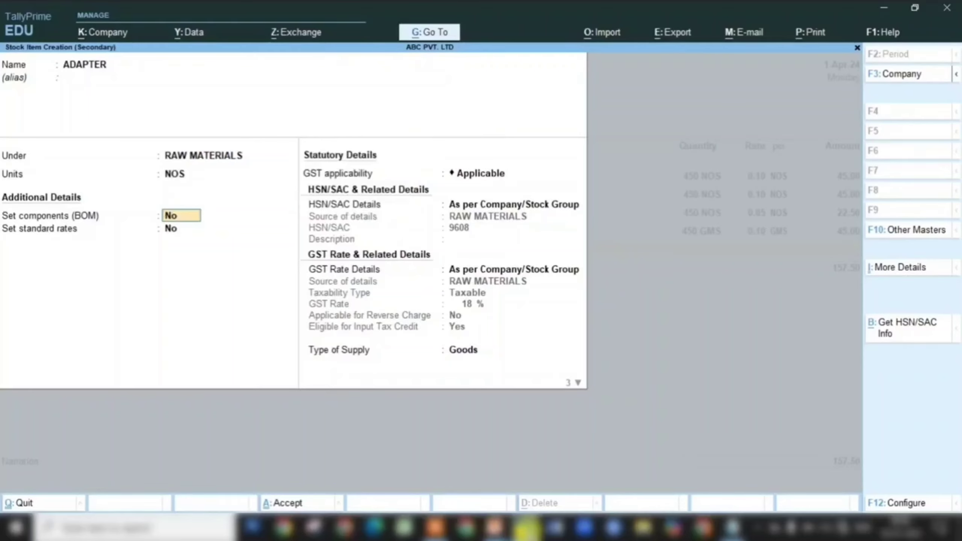
key("ctrl+a")
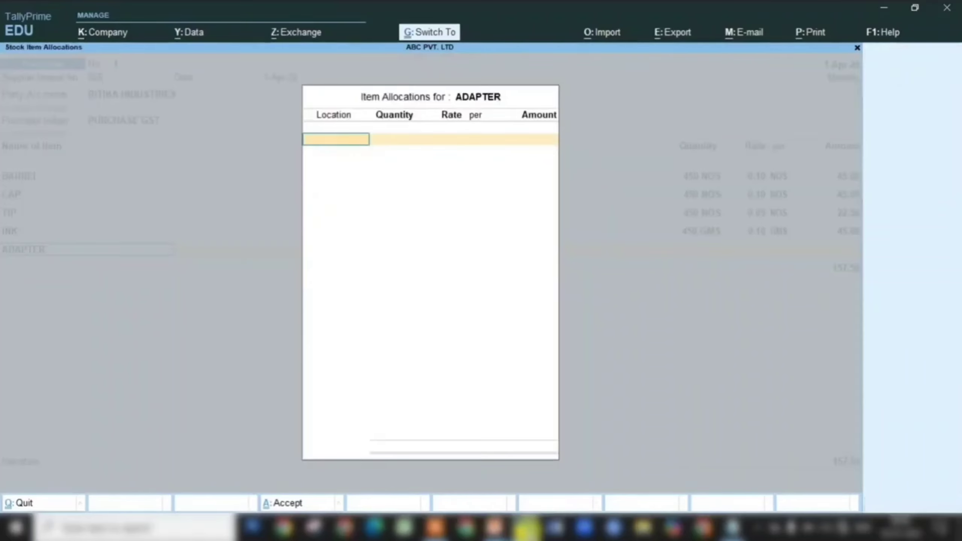
- Allocate 450 NOS of ADAPTER to the DHANBAD location
type("DH")
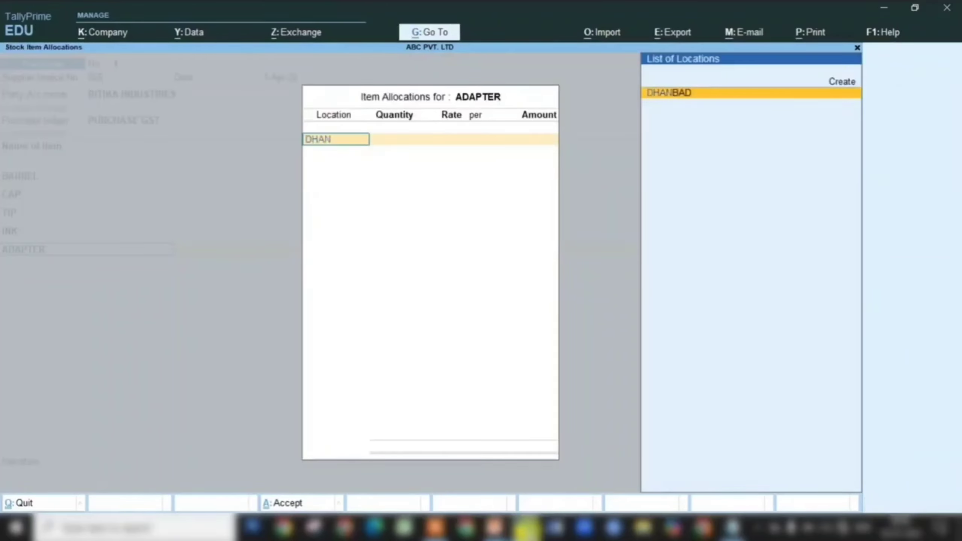
type("AN")
key("Return")
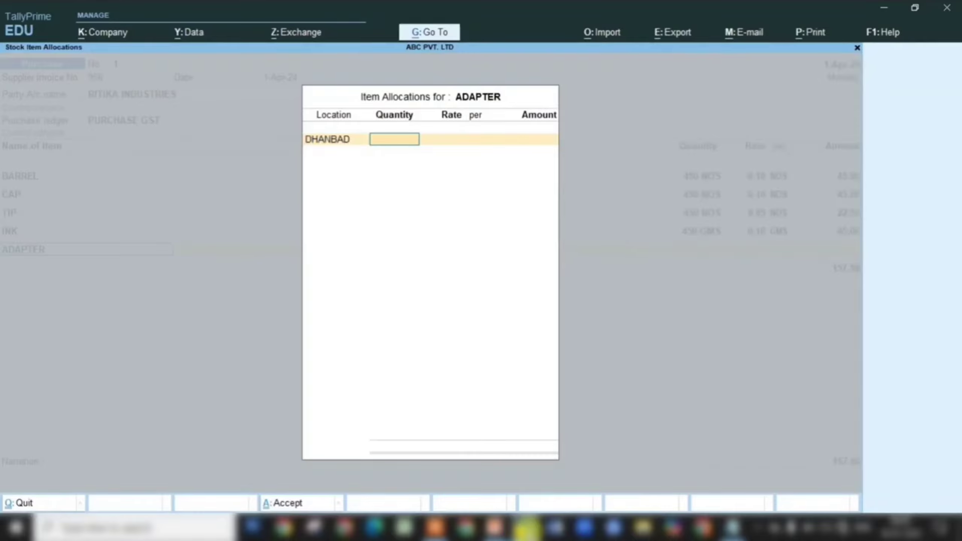
type("450")
key("Return")
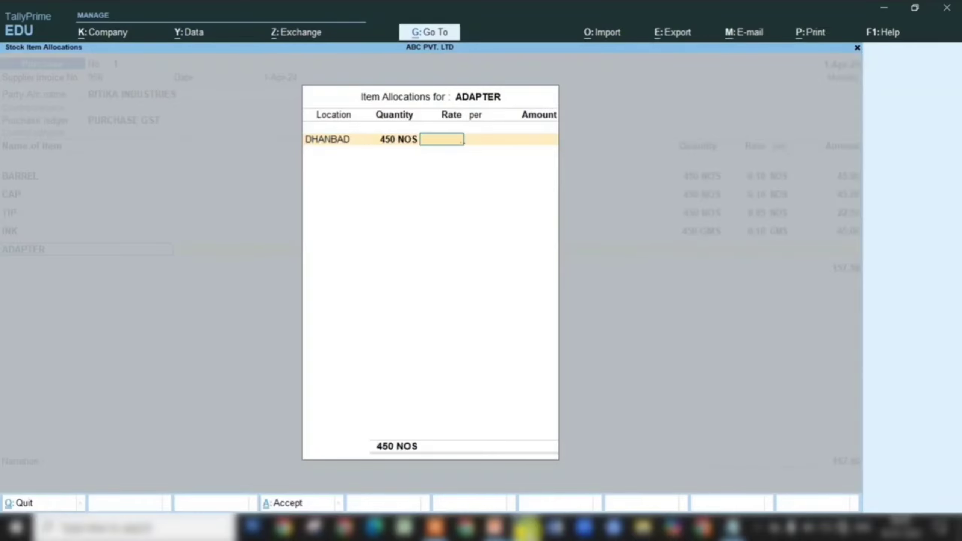
- Set the ADAPTER rate to 0.20 per NOS and accept its GST details as per masters
type(".2")
key("Return")
key("Return")
key("Return")
key("Return")
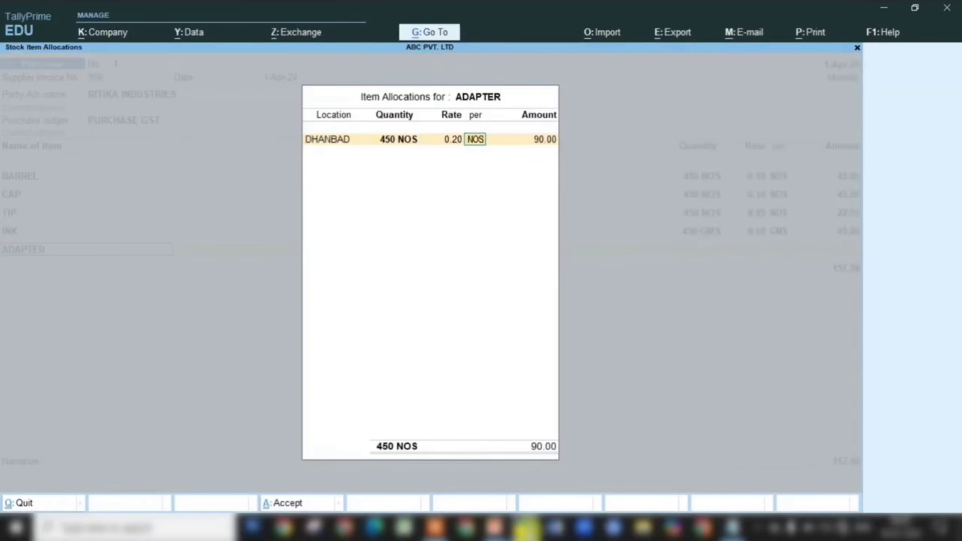
key("Return")
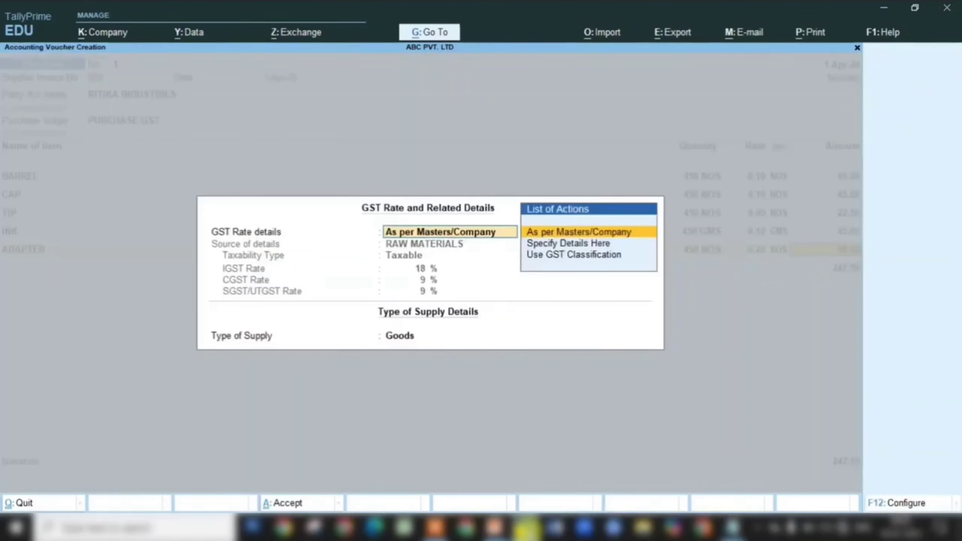
key("Return")
key("Return")
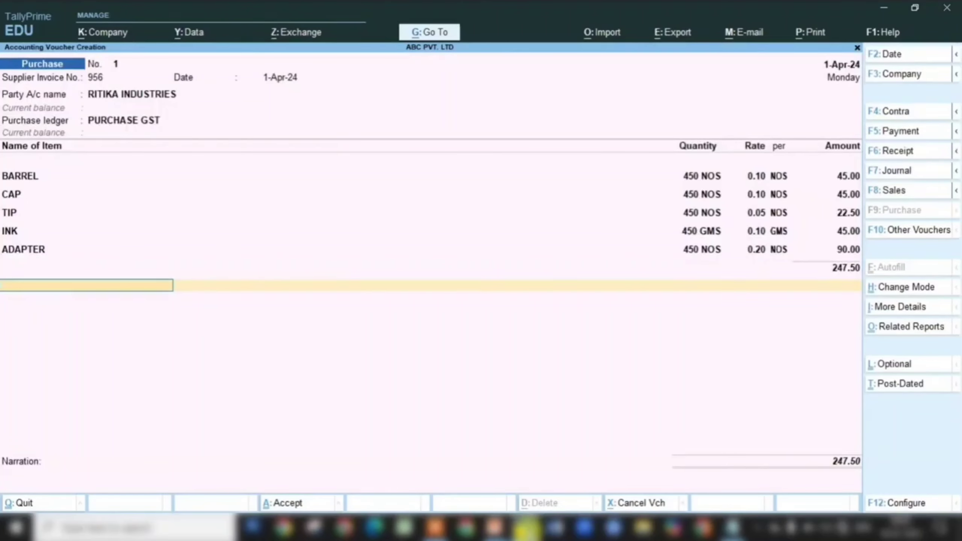
- Finish the item list and start a new ledger named C GST under the Duties & Taxes group
key("Return")
key("alt+c")
type("CG")
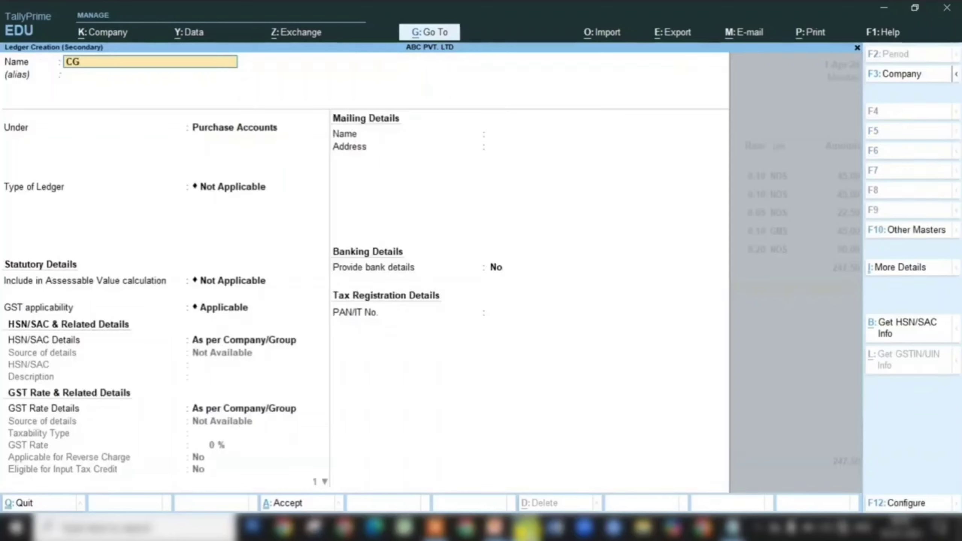
type(" GST")
key("BackSpace")
type("T")
key("Return")
type("DE")
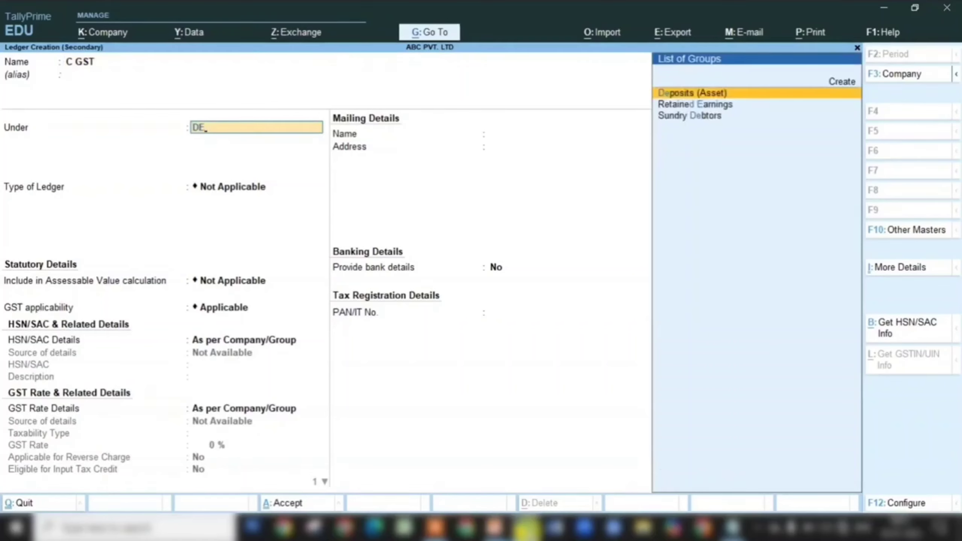
key("BackSpace")
type("U")
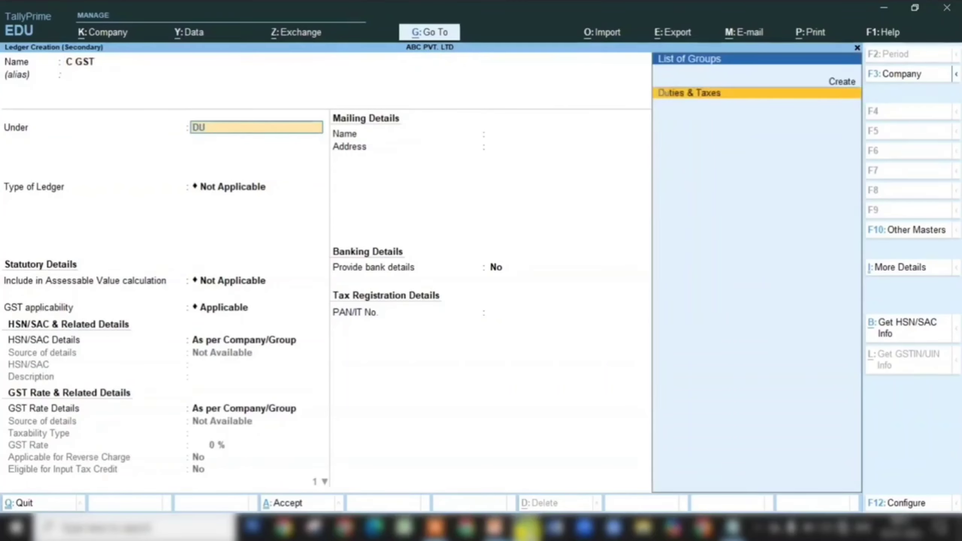
type("T")
key("Return")
- Set the C GST ledger's duty type to GST and tax type to CGST, save it, and apply it to the purchase voucher
key("Up")
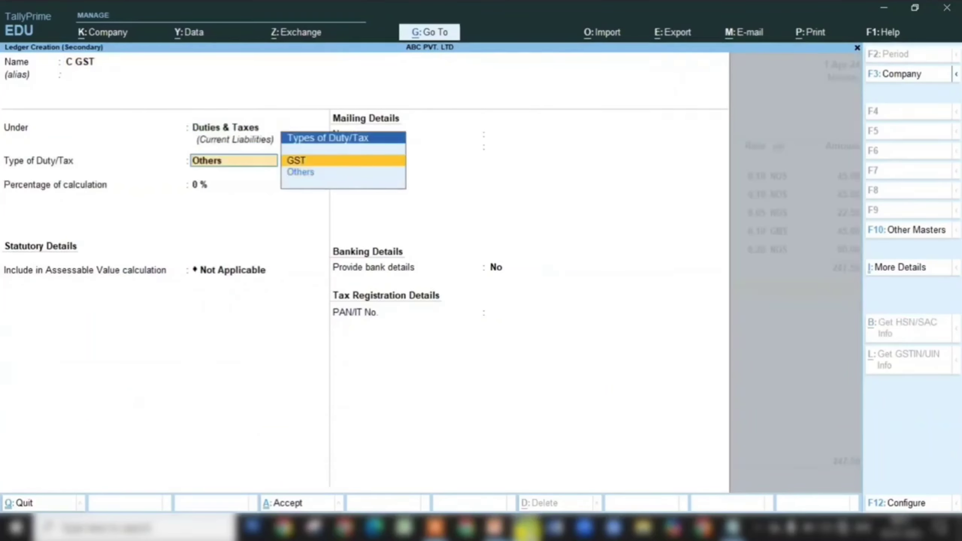
key("Return")
key("Down")
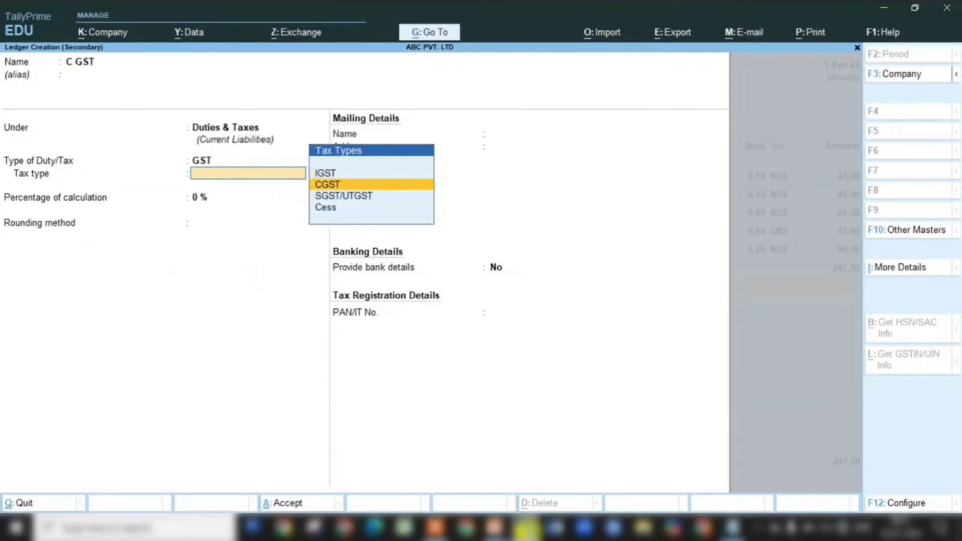
key("Return")
key("ctrl")
key("ctrl+a")
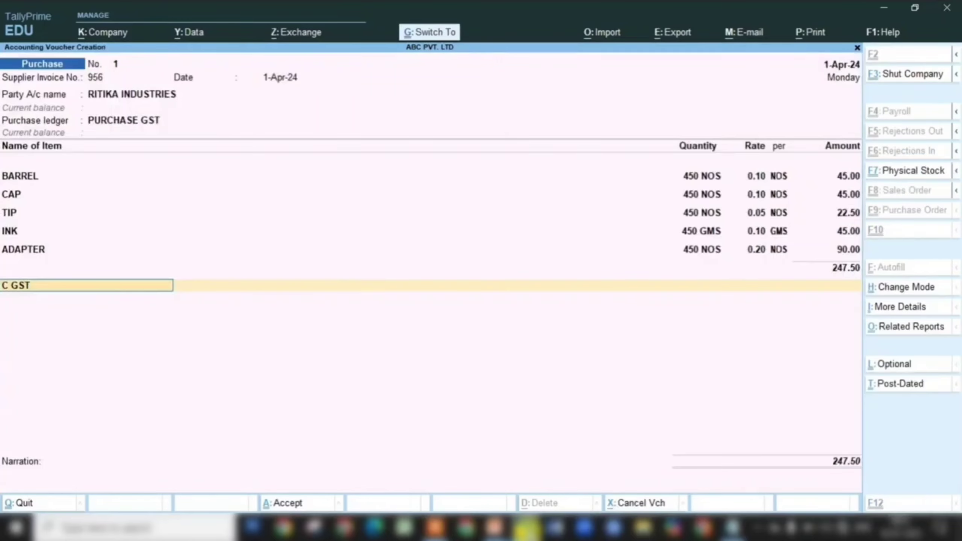
key("Return")
key("Return")
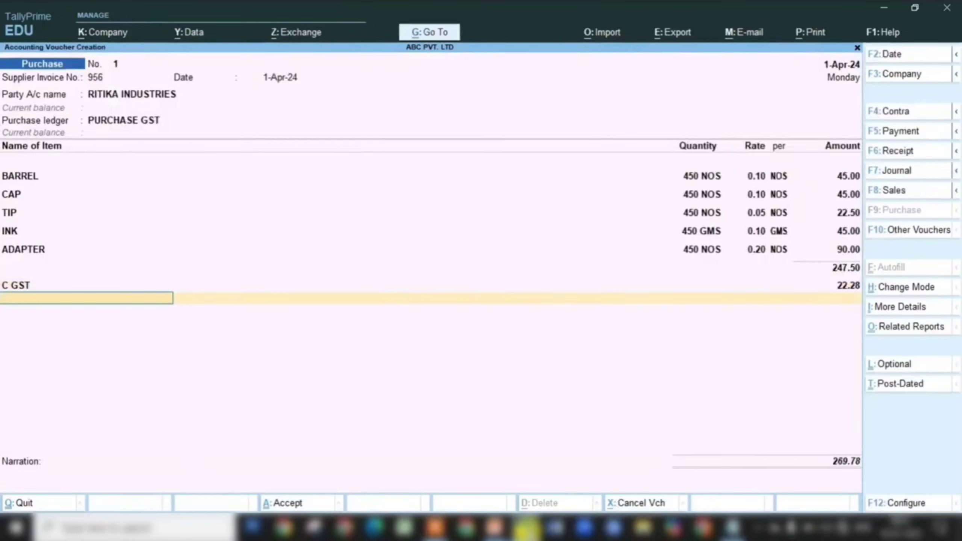
- Start a new ledger named S GST, keeping it under Duties & Taxes
key("alt+c")
type("S")
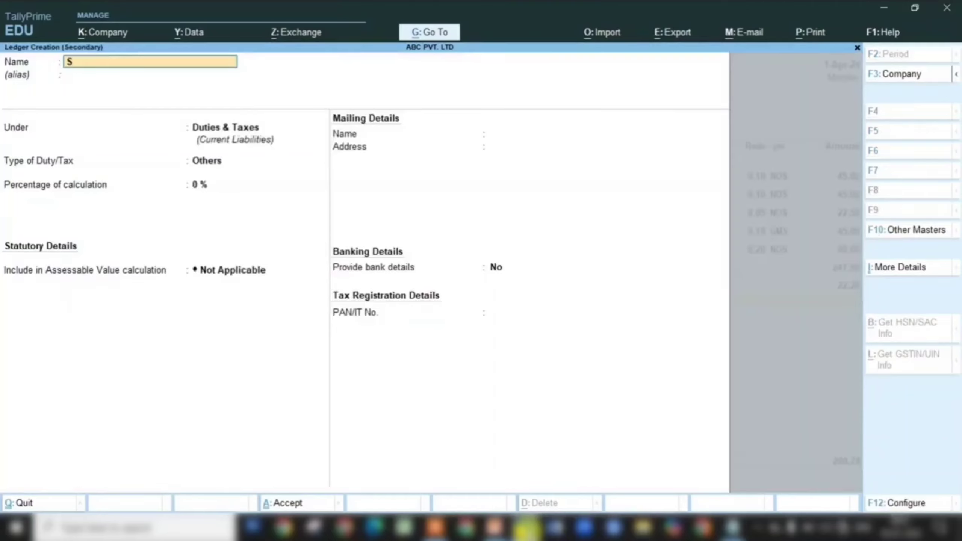
type(" GST")
key("Return")
key("Return")
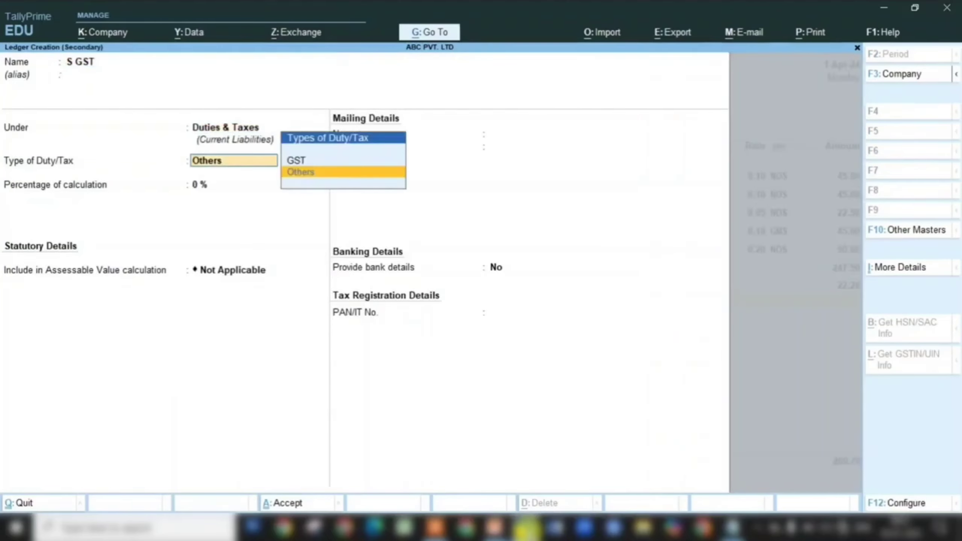
- Set the S GST ledger's duty type to GST and tax type to SGST/UTGST, save it, and apply it to the voucher
key("Up")
key("Return")
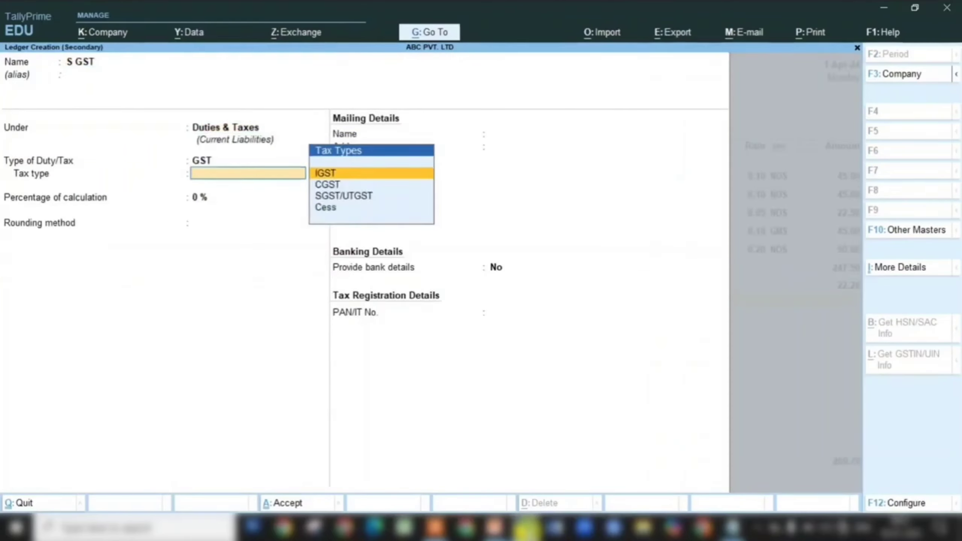
key("Down")
key("Down")
key("Return")
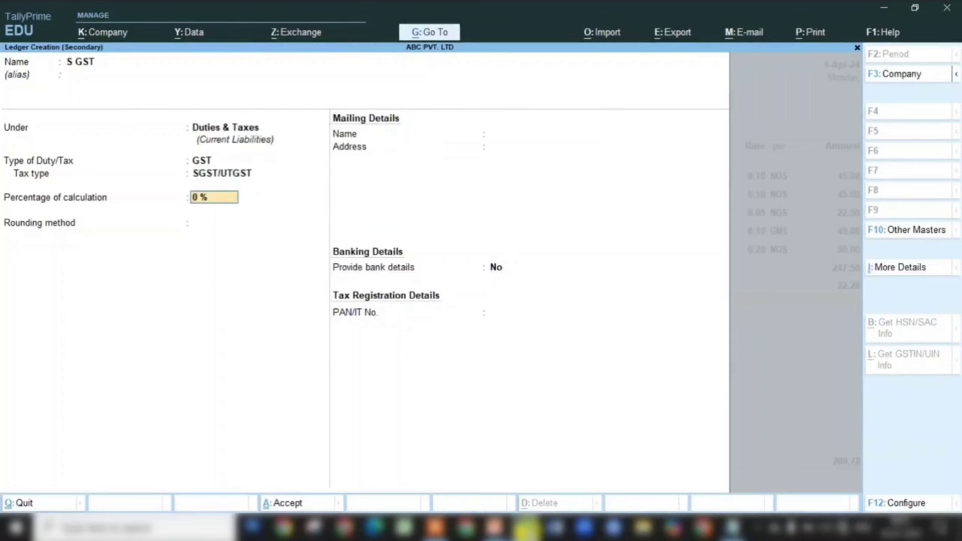
key("ctrl+a")
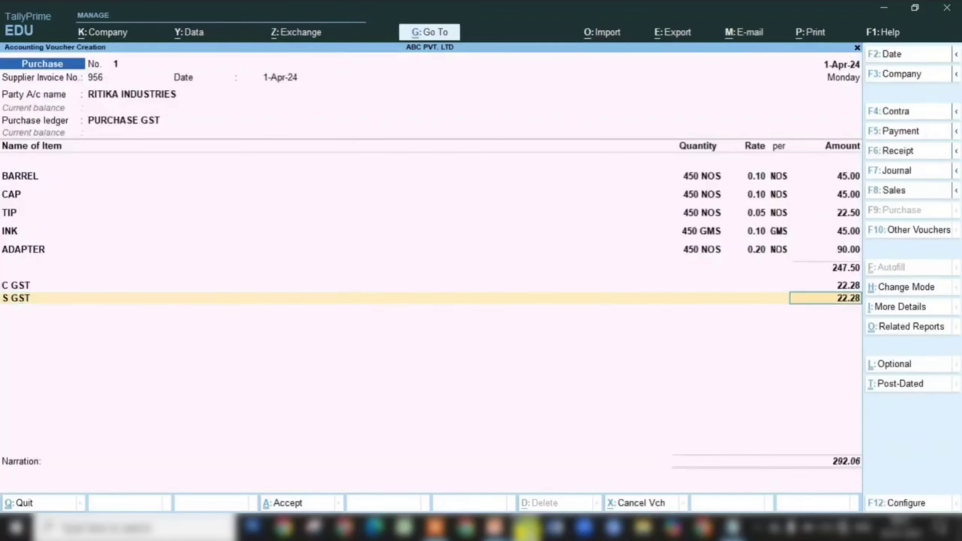
key("Return")
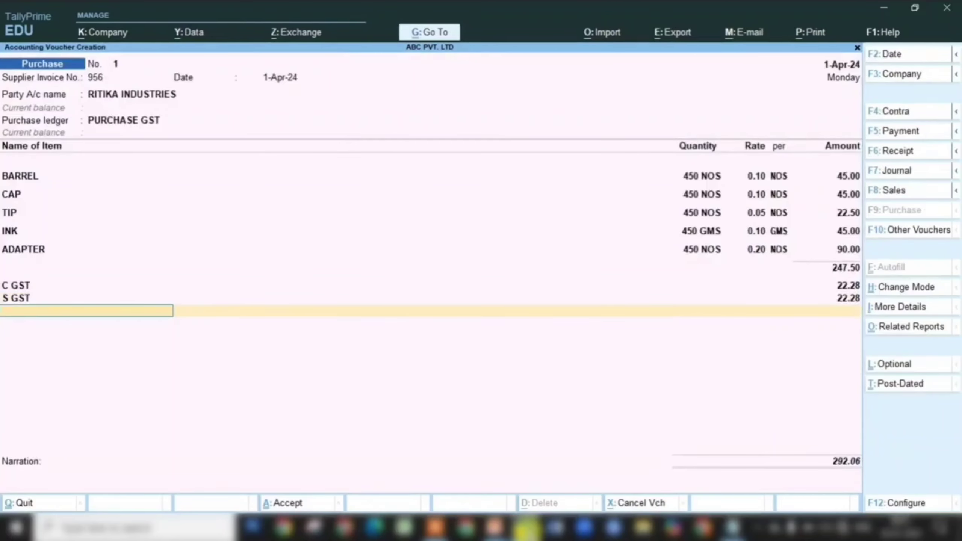
- Start a new ledger named ROUND OFF under the Indirect Incomes group
key("alt+c")
type("RO")
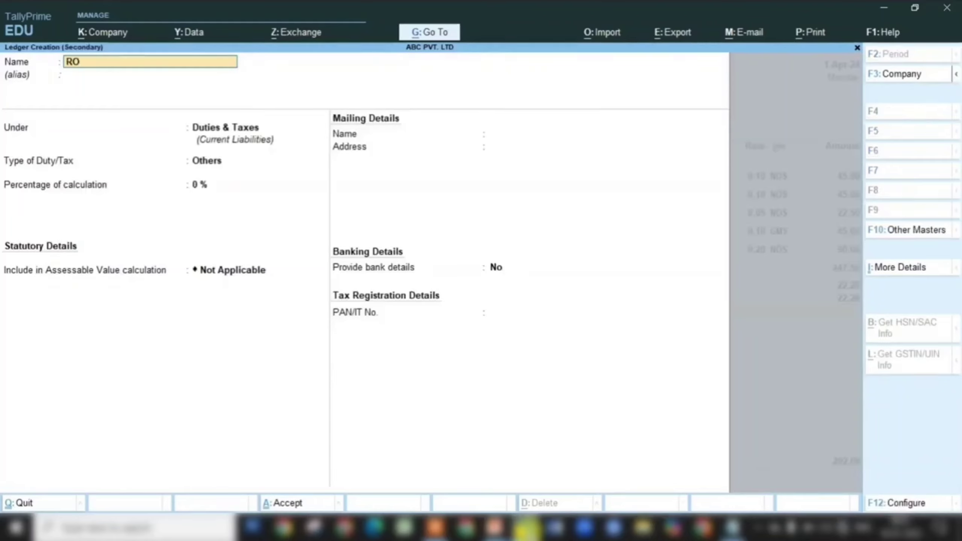
type("UND")
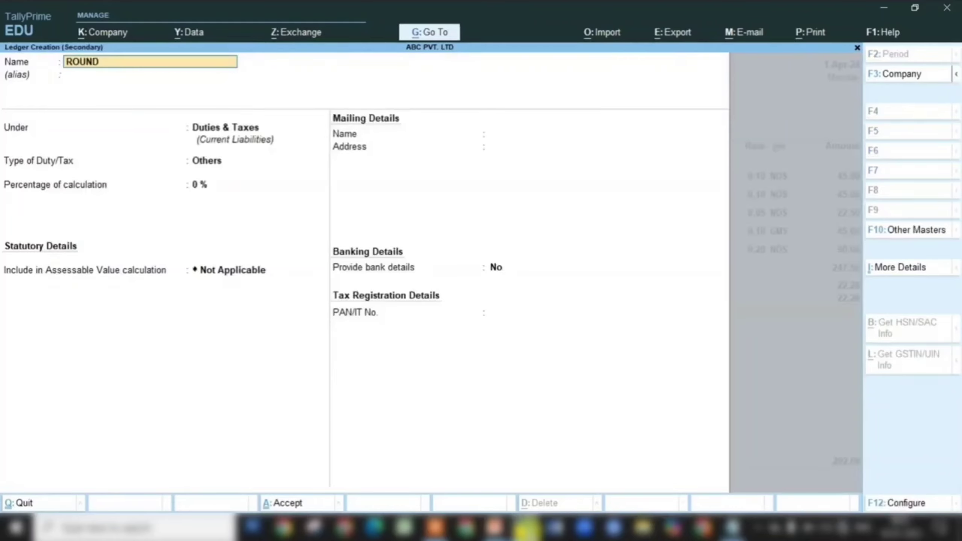
type(" OFF")
key("Return")
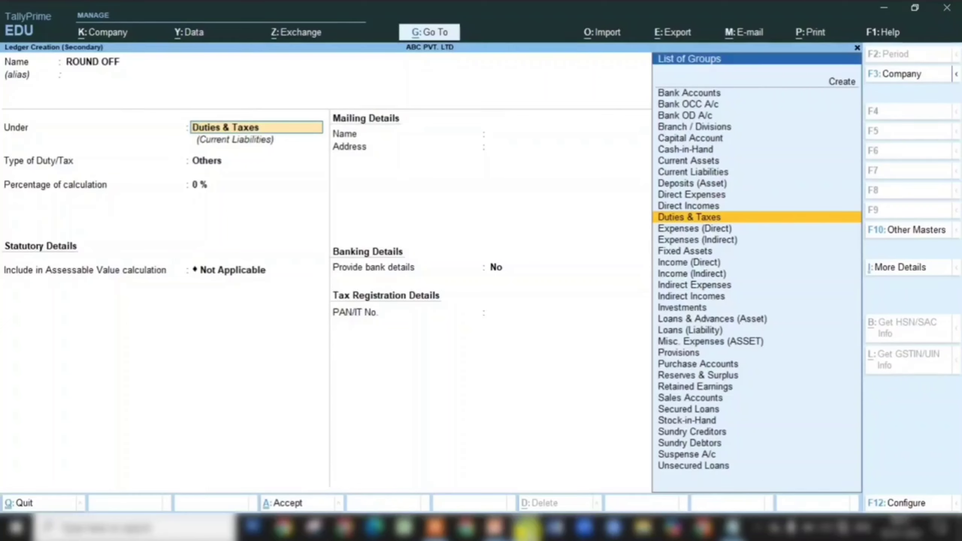
type("IND")
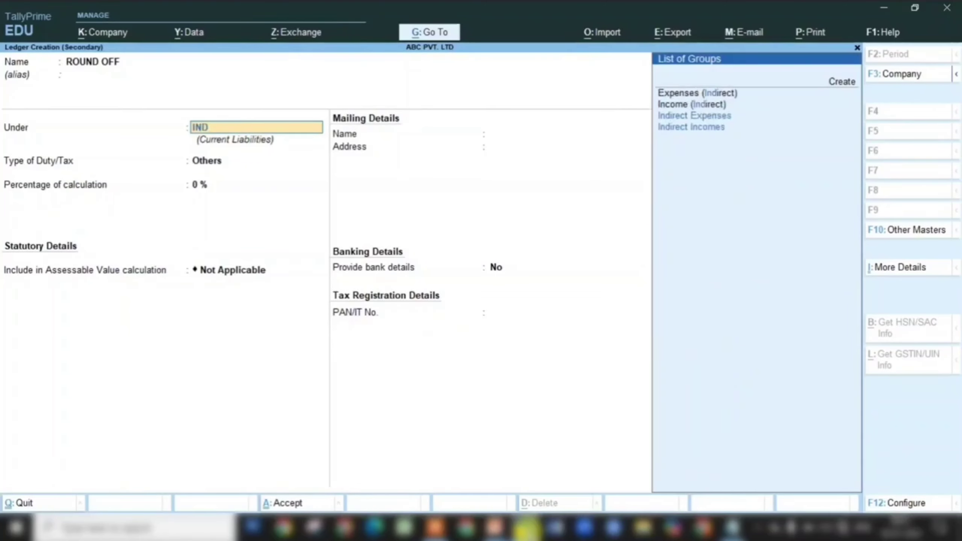
key("Down")
key("Down")
key("Return")
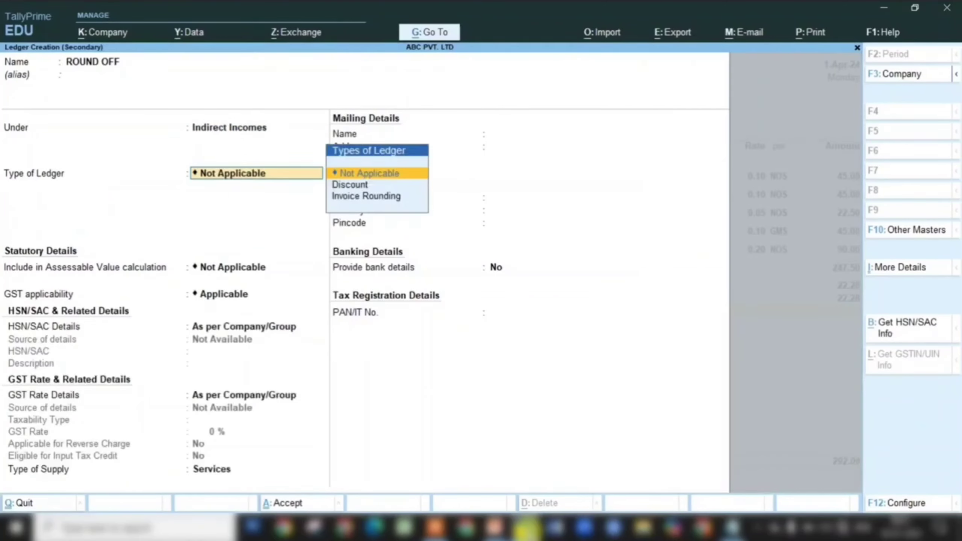
- Make the ROUND OFF ledger an Invoice Rounding type with Normal Rounding and limit 1, save it, and apply it to the voucher
key("Down")
key("Down")
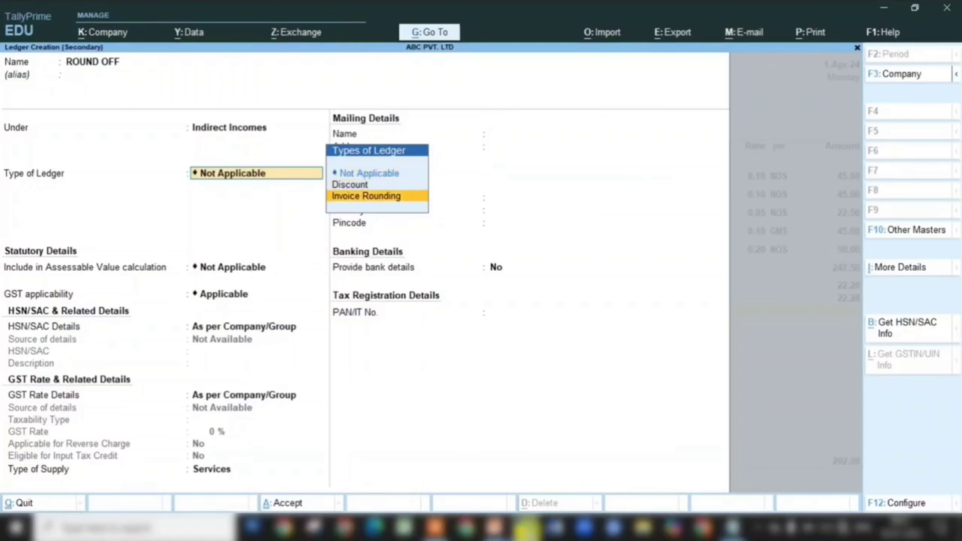
key("Return")
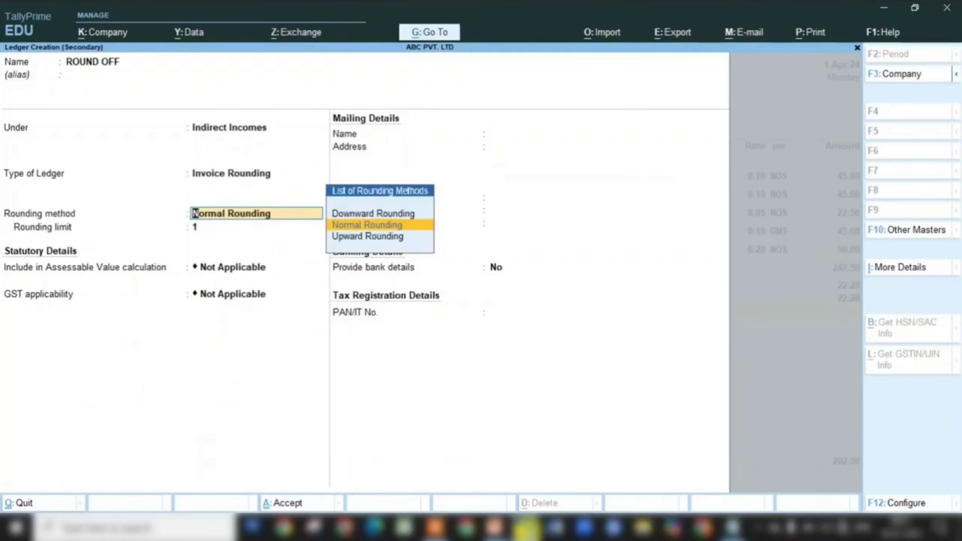
key("Return")
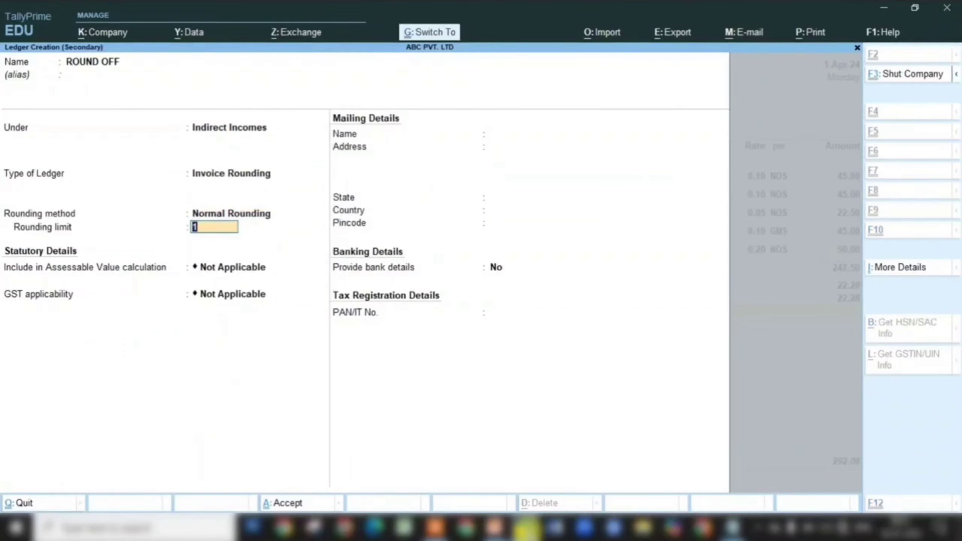
key("ctrl+a")
key("Return")
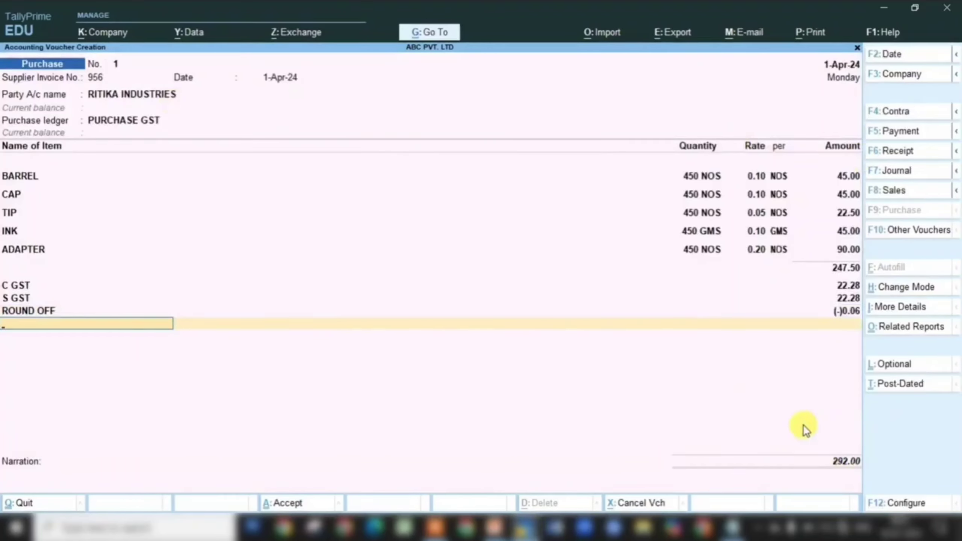
- Save the completed pen raw materials purchase voucher and return to the Gateway of Tally
key("ctrl")
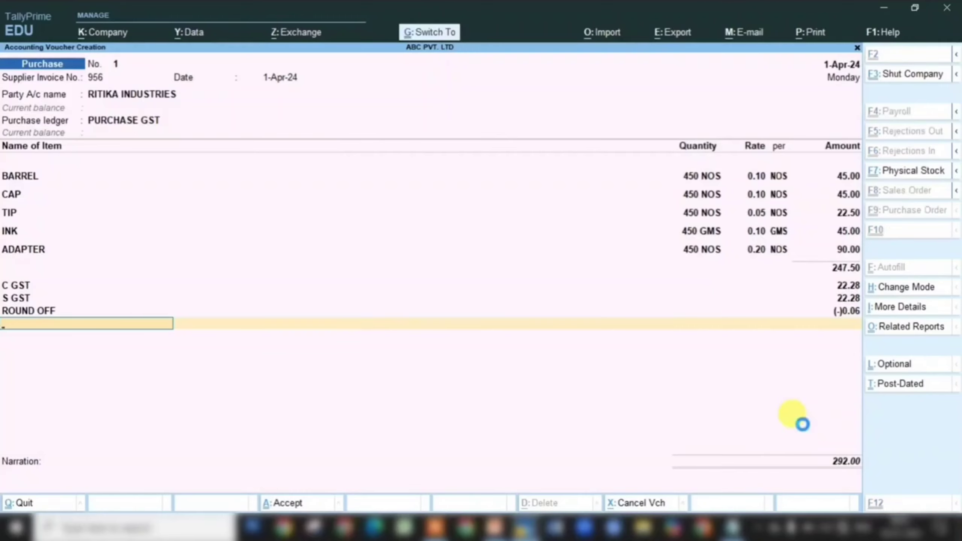
key("ctrl+a")
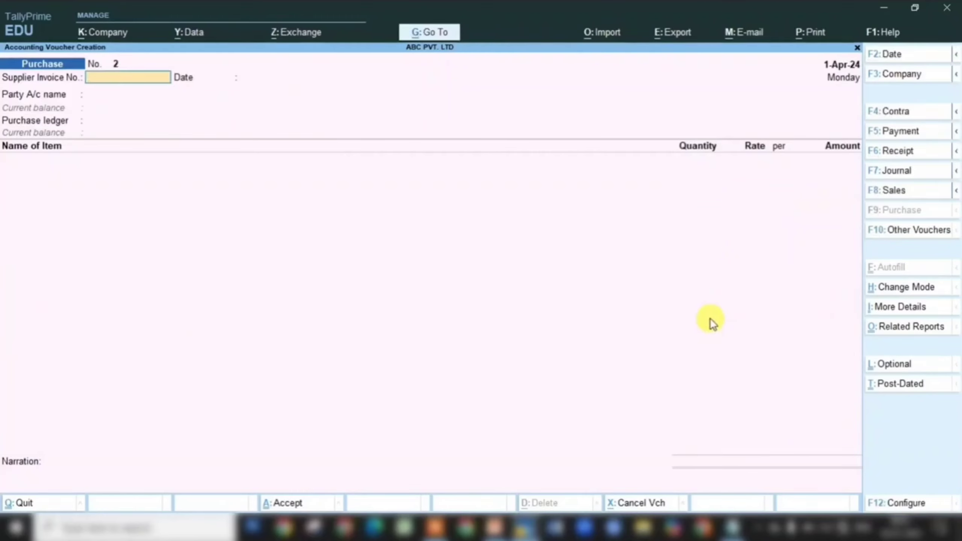
key("Escape")
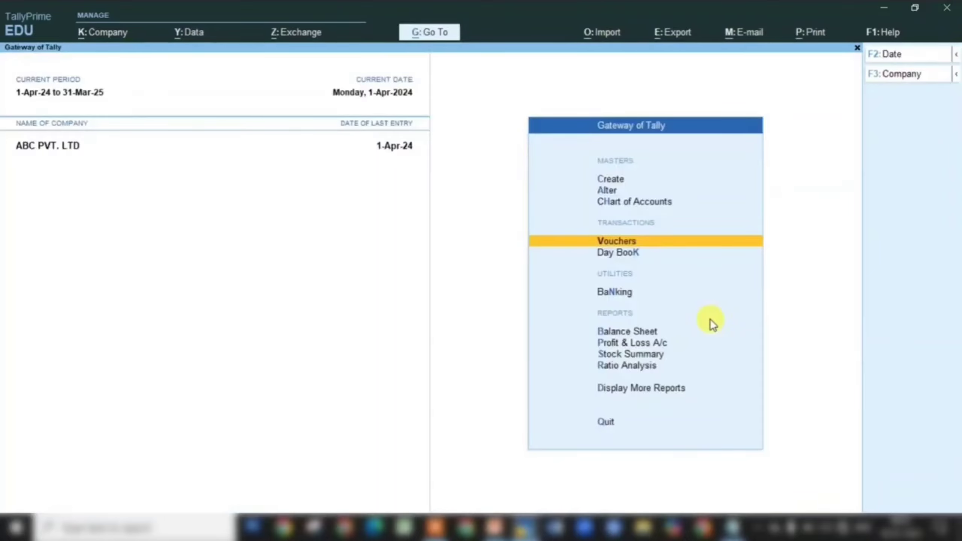
- Start a new voucher type named MANUFACTURING GOODS, proceeding to the choice of its base voucher type
key("Up")
key("Up")
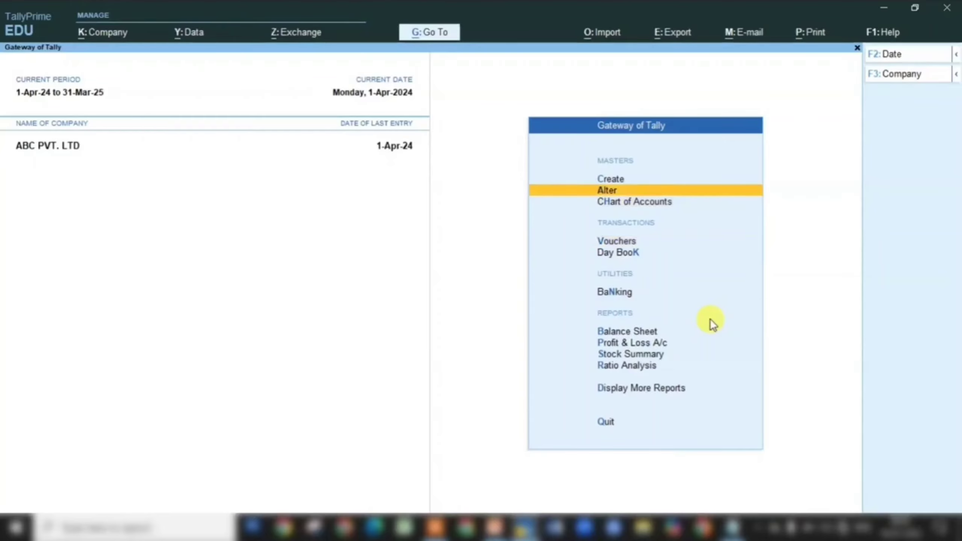
key("Up")
key("Return")
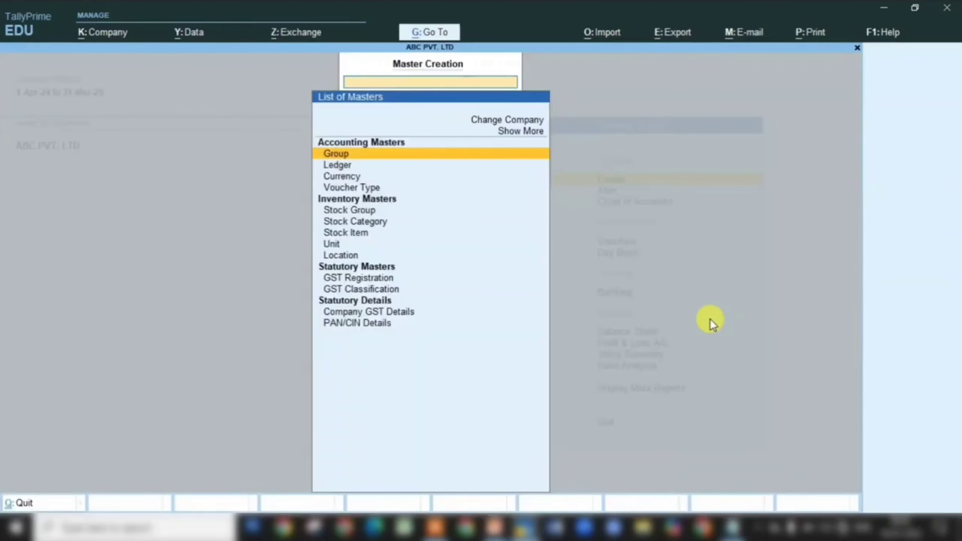
key("Down")
key("Down")
key("Down")
key("Return")
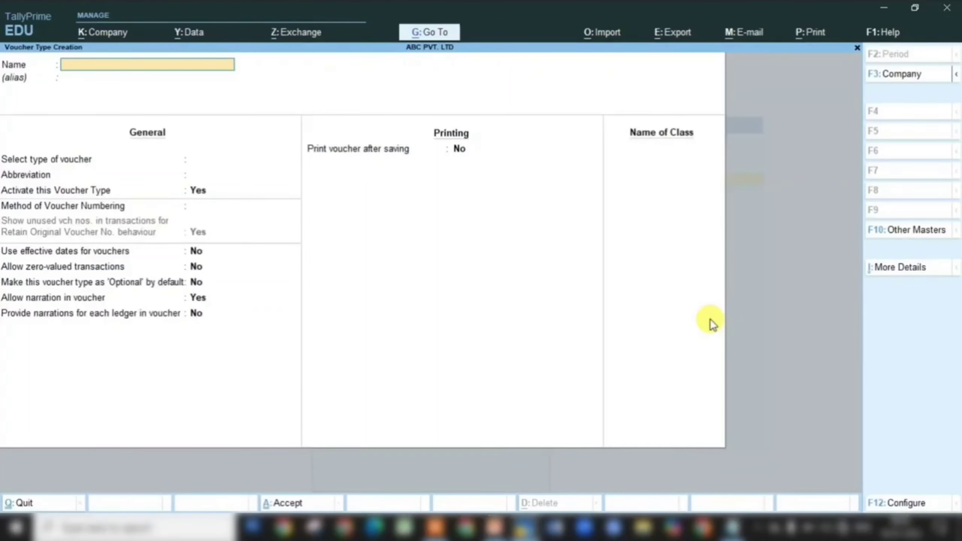
type("MANUFACTURING GOODS")
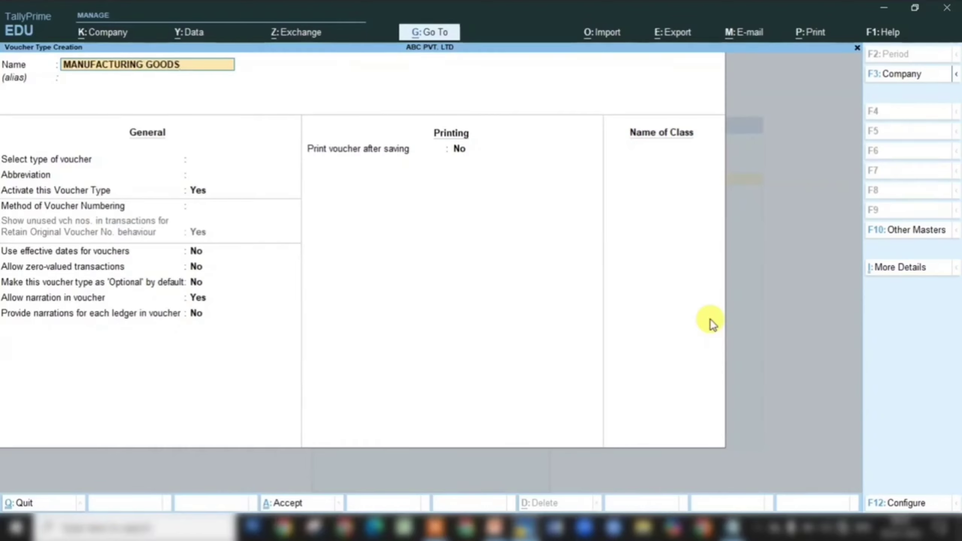
key("Return")
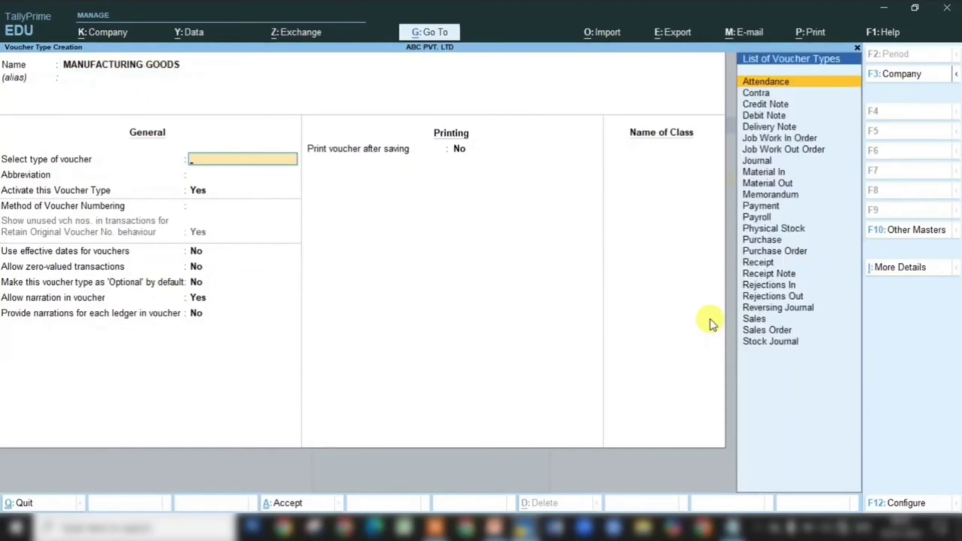
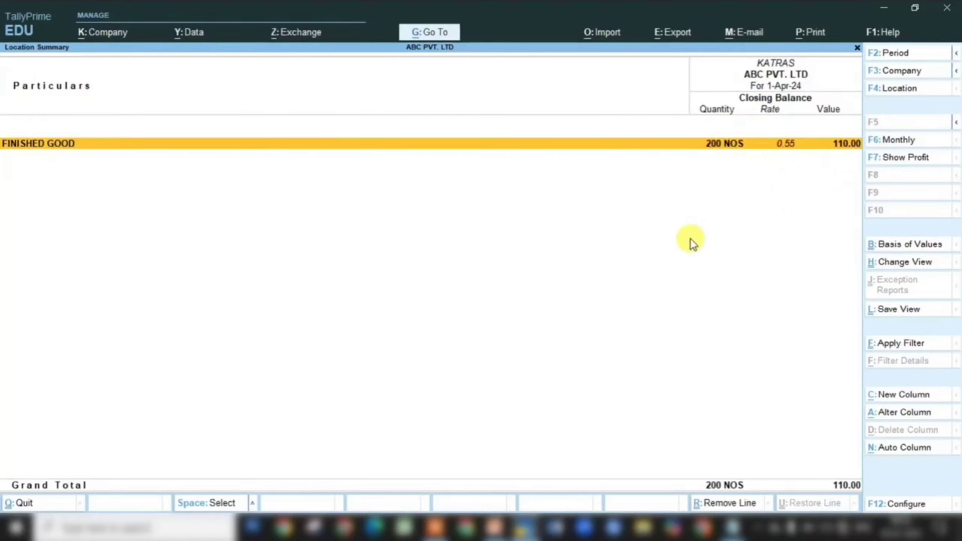
- Close the location stock report and switch to PowerPoint to read the supervisor mistake example on slide 3
key("Escape")
key("Escape")
key("Escape")
key("Escape")
key("Escape")
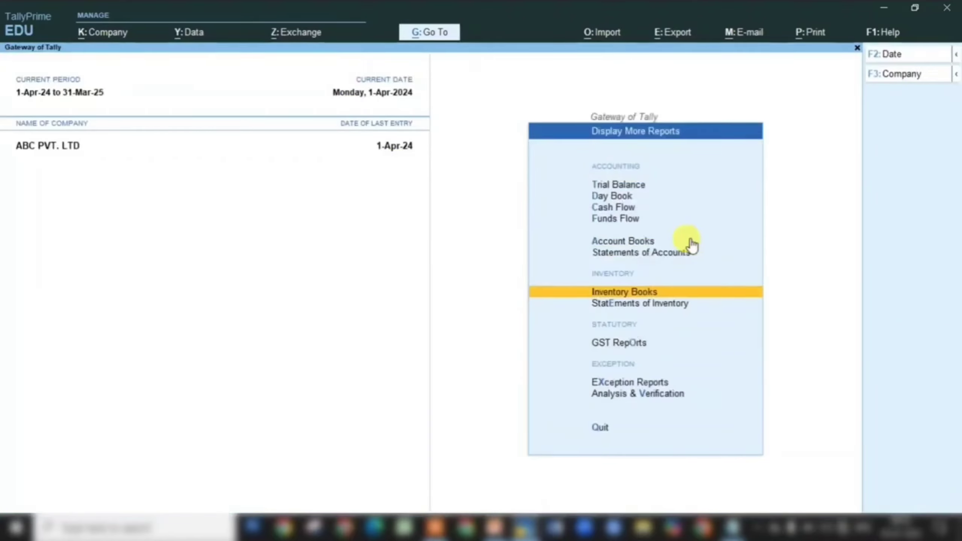
left_click(494, 527)
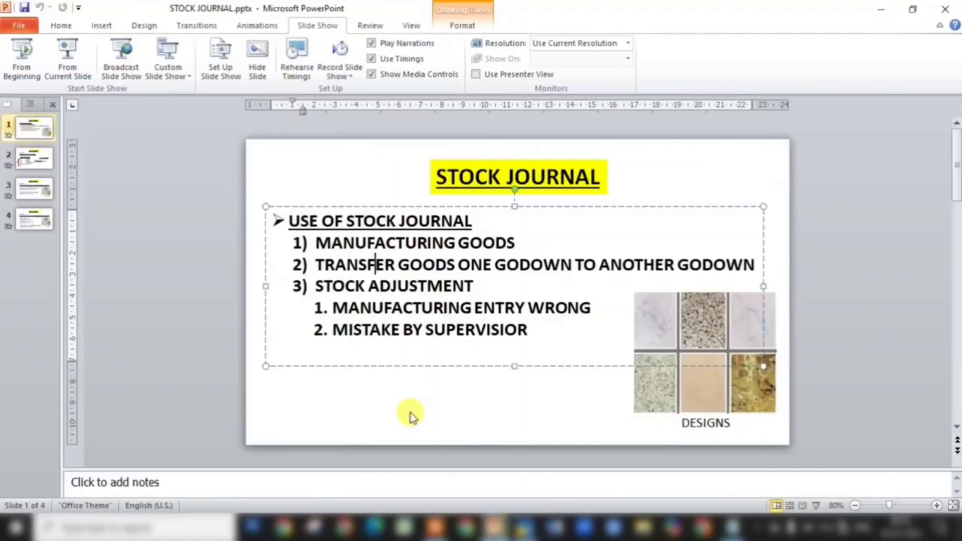
left_click(46, 197)
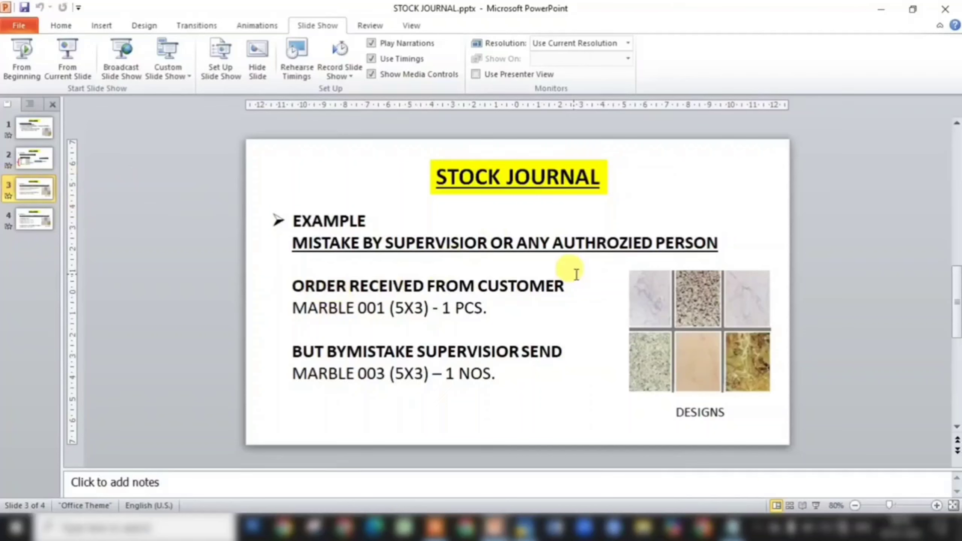
- Switch back to TallyPrime and open RITIKA INDUSTRIES purchase voucher No. 2 from the Day Book to examine its marble items
left_click(525, 528)
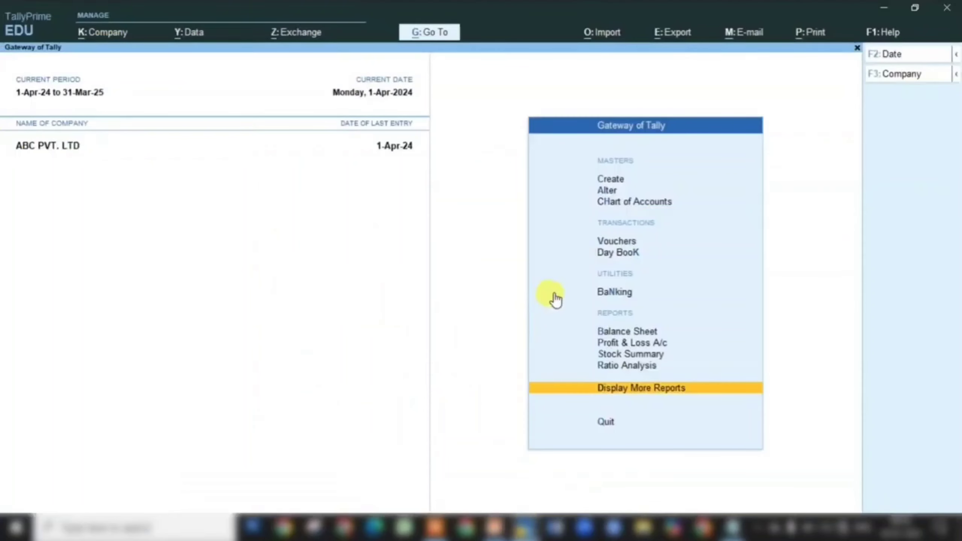
key("Return")
key("Down")
key("Return")
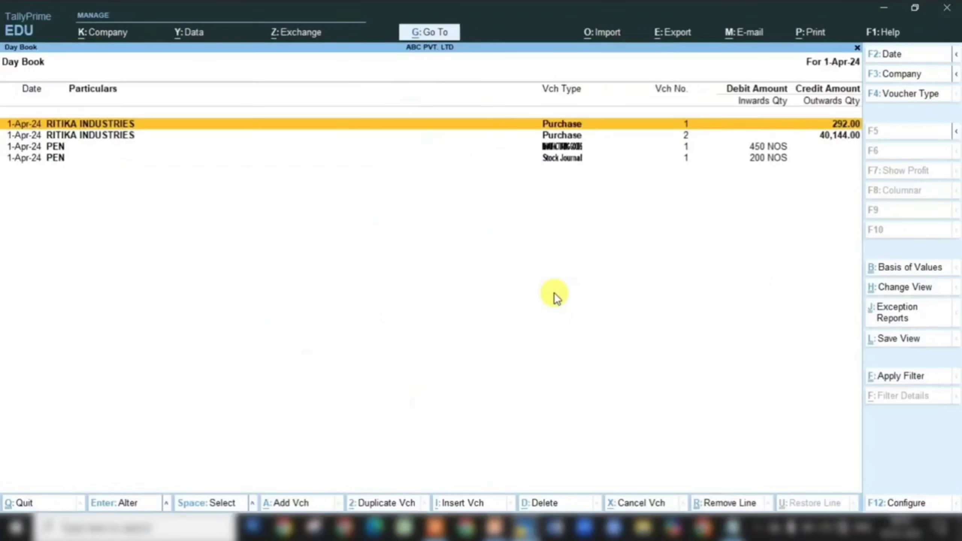
key("Down")
key("Return")
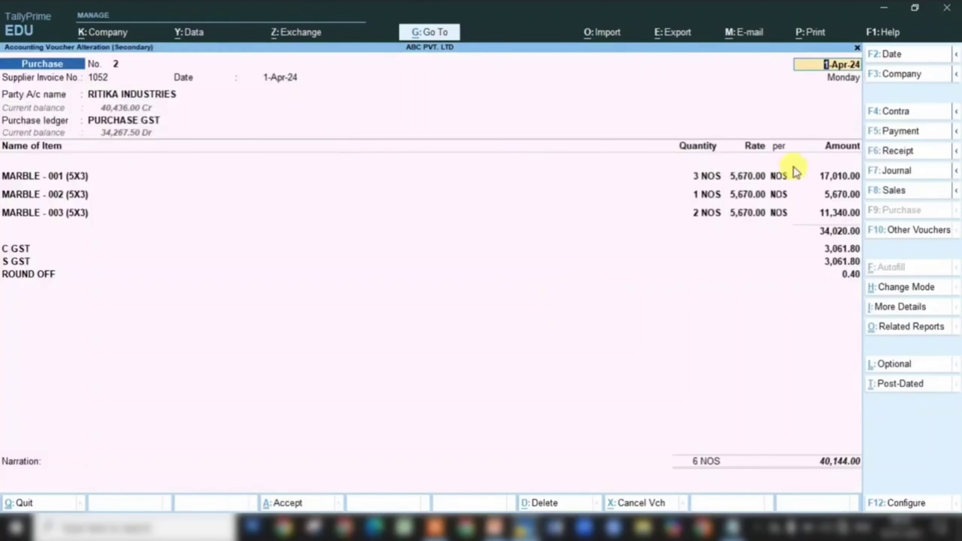
- Recheck the supervisor mistake example in PowerPoint, and back in TallyPrime close the purchase voucher and the Day Book
left_click(494, 528)
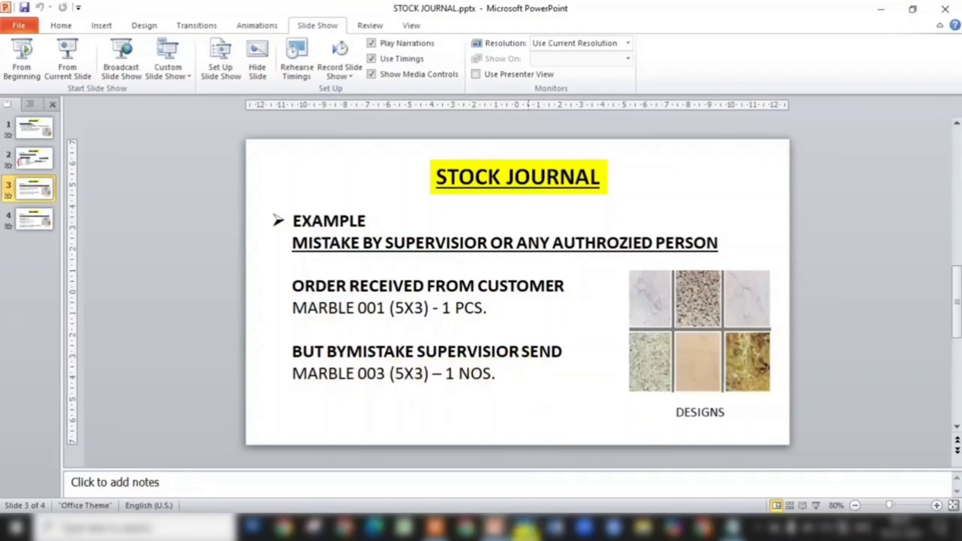
left_click(524, 528)
key("Escape")
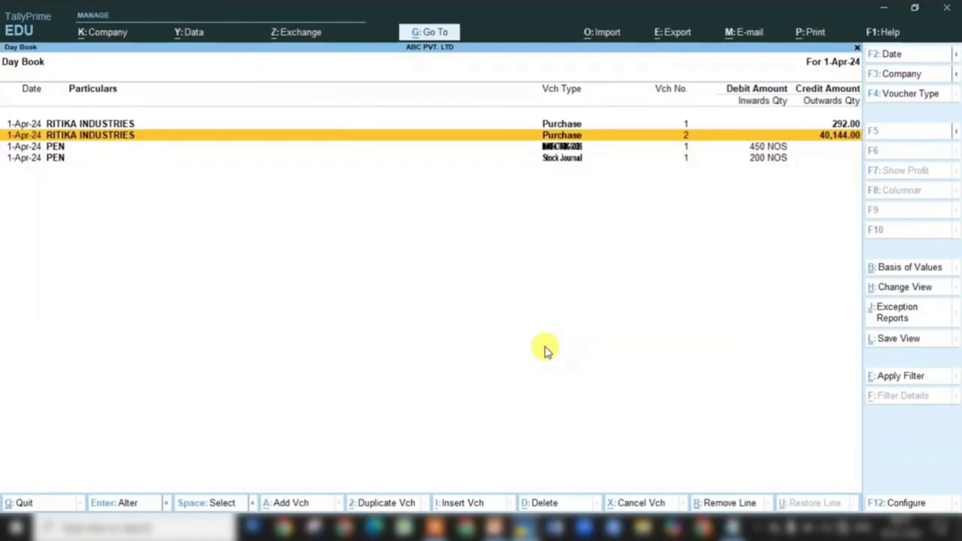
key("Escape")
key("Escape")
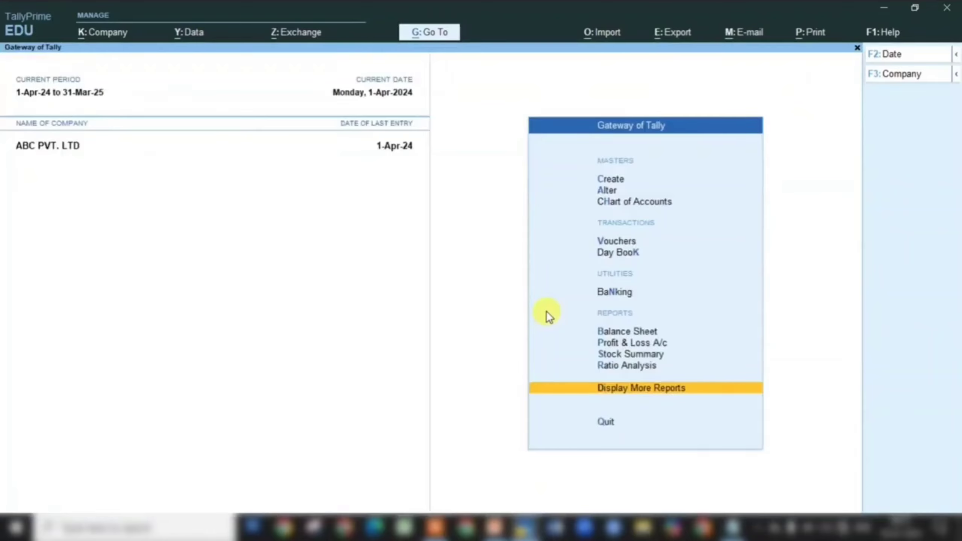
- Open voucher entry from the Gateway of Tally and start a new sales voucher
key("Up")
key("Up")
key("Up")
key("Up")
key("Up")
key("Up")
key("Up")
key("Return")
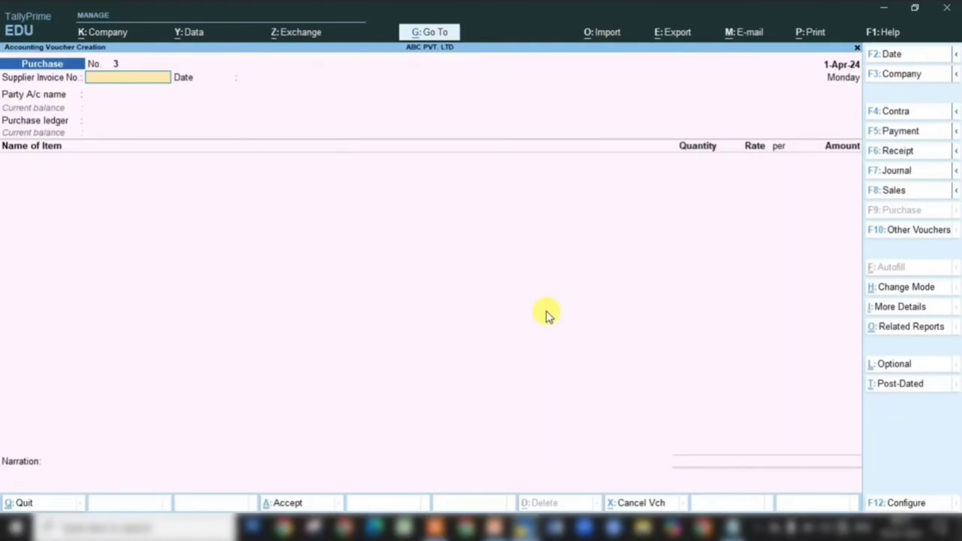
left_click(893, 193)
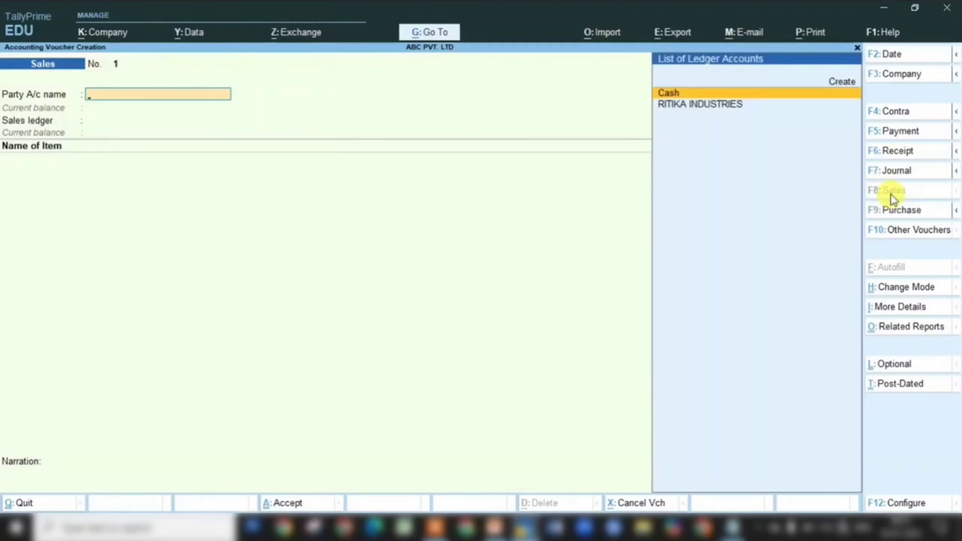
- Create a party ledger named YASU TRADERS under Sundry Debtors and apply it to the sales voucher
key("alt")
key("alt+c")
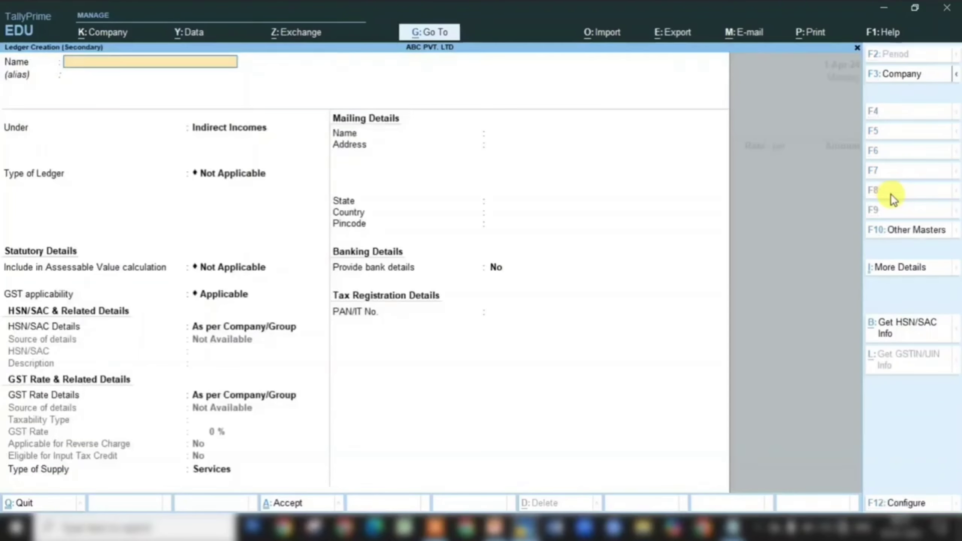
type("YASU TRADERS")
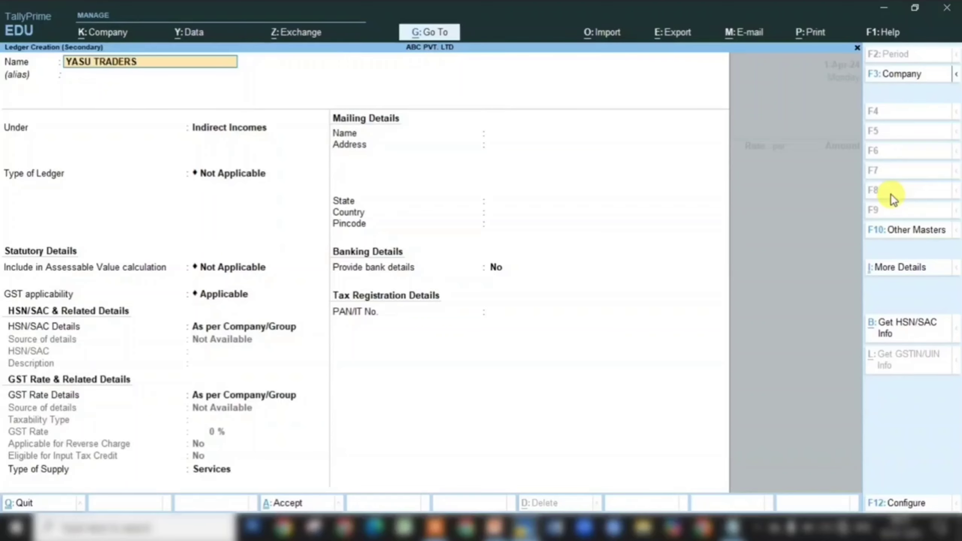
key("Return")
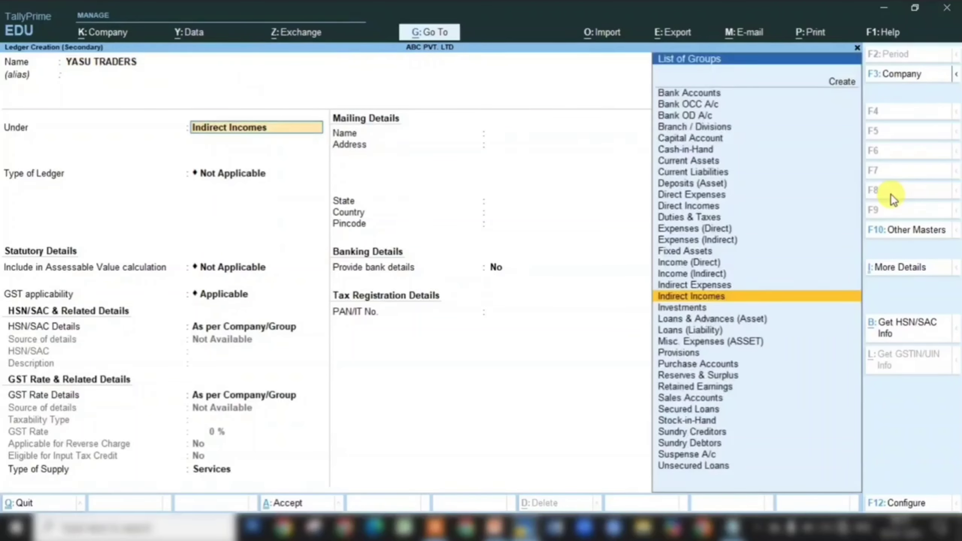
type("DEB")
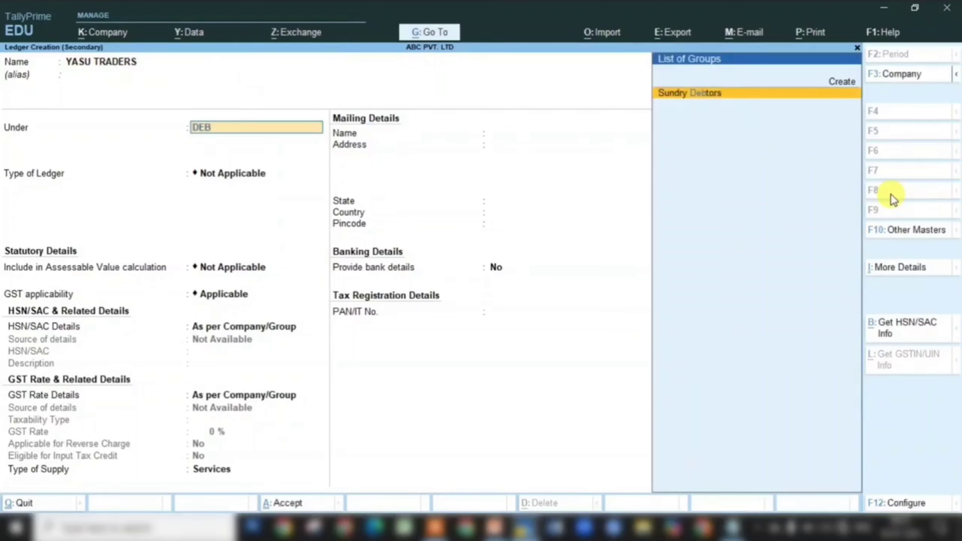
key("Return")
key("Return")
key("Return")
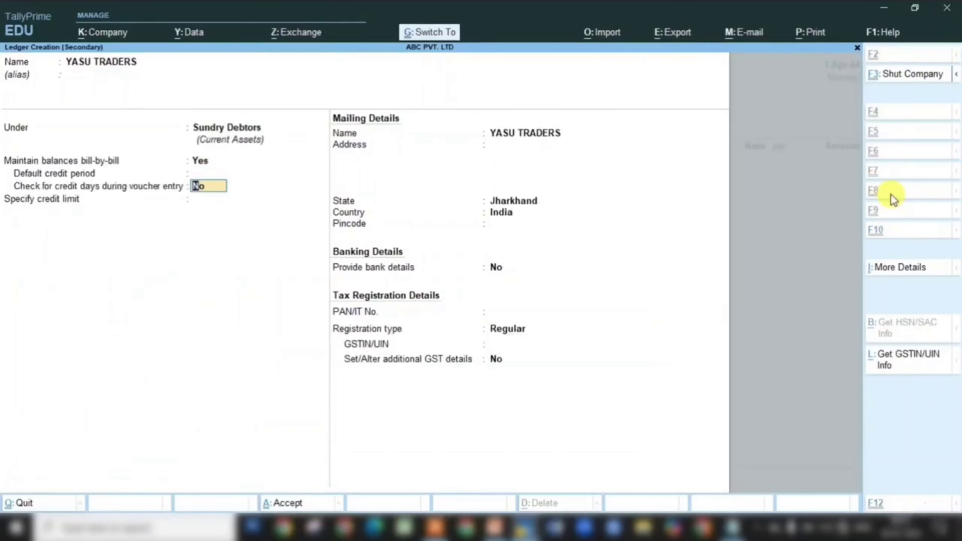
key("ctrl+a")
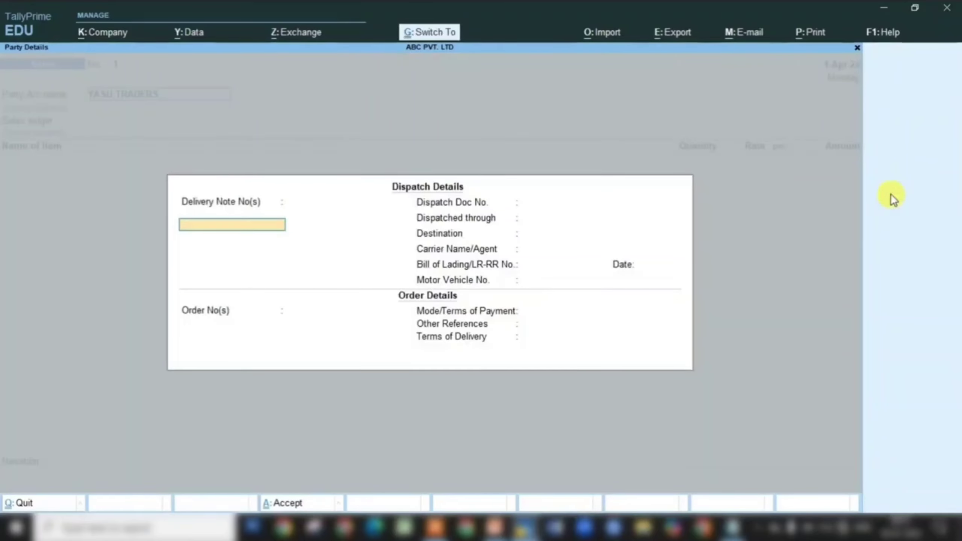
- Accept the dispatch details and the YASU TRADERS party details with their defaults
key("ctrl+a")
key("Return")
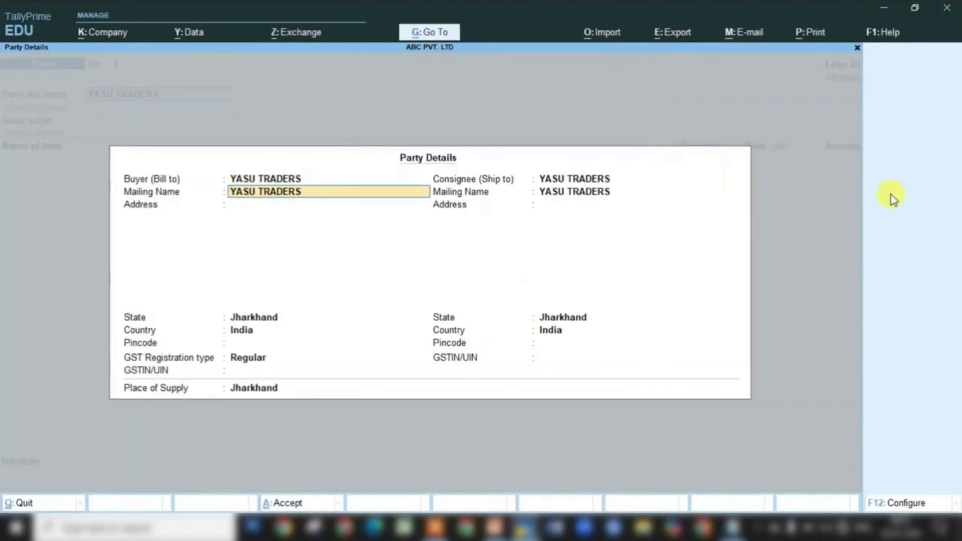
key("ctrl+a")
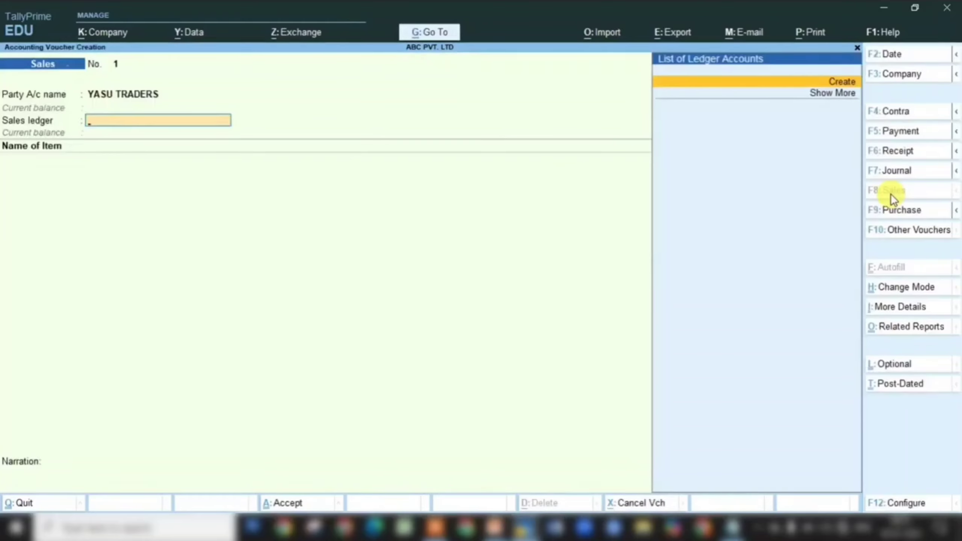
- Create a sales ledger named GST SALES under Sales Accounts from the voucher's sales ledger field
key("alt+c")
type("GST")
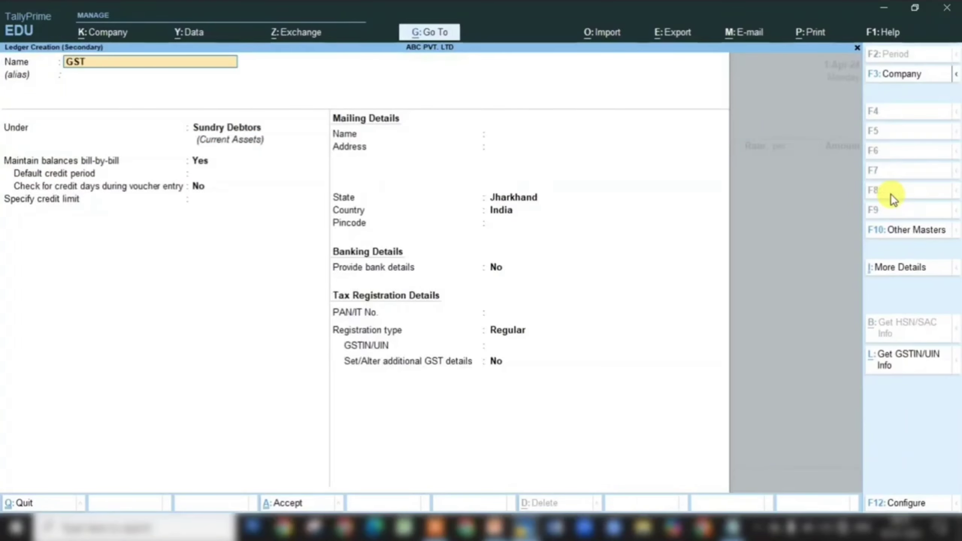
type(" SALES")
key("Return")
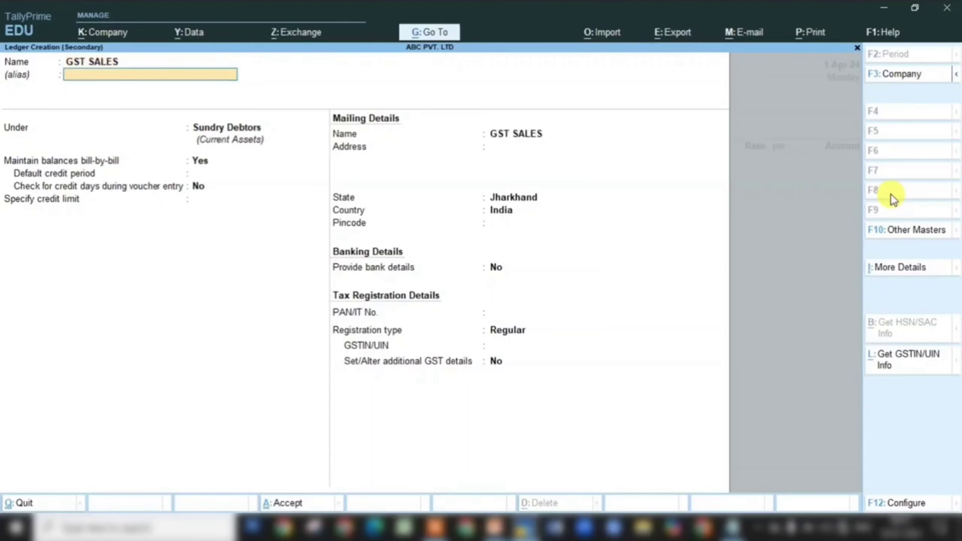
key("Return")
type("SAL")
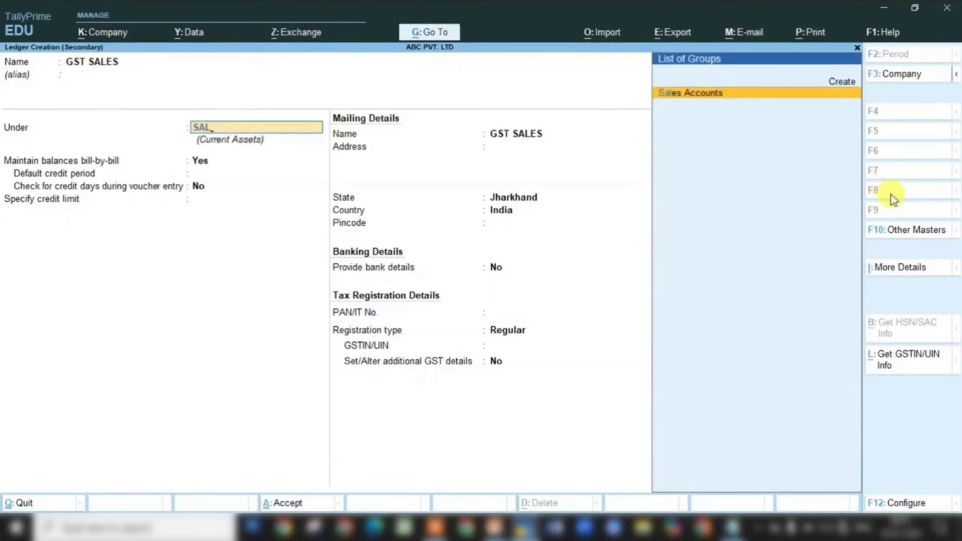
key("Return")
- Set the GST SALES ledger's type of supply to Goods, keep its other defaults, and save it into the voucher
key("Return")
key("Return")
key("Return")
key("Return")
key("Return")
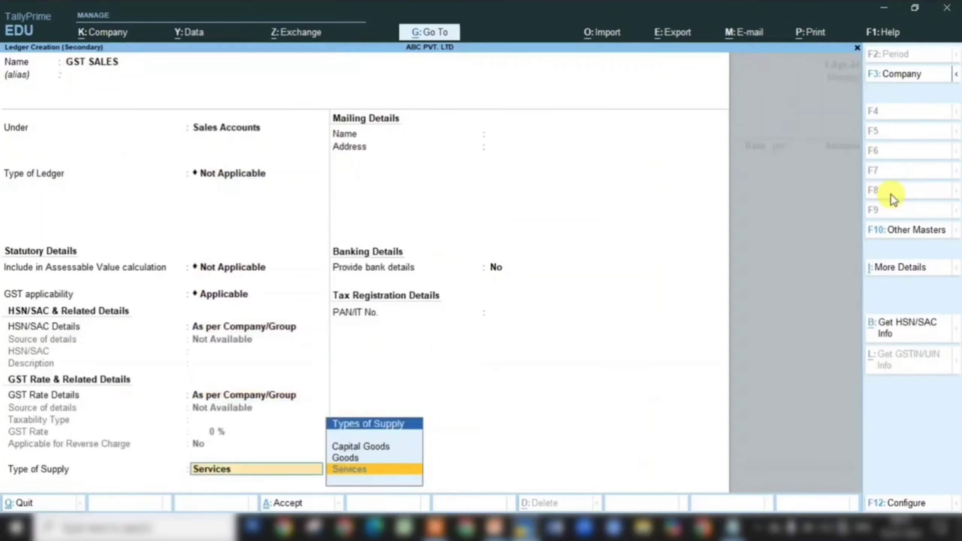
key("Up")
key("Return")
key("ctrl")
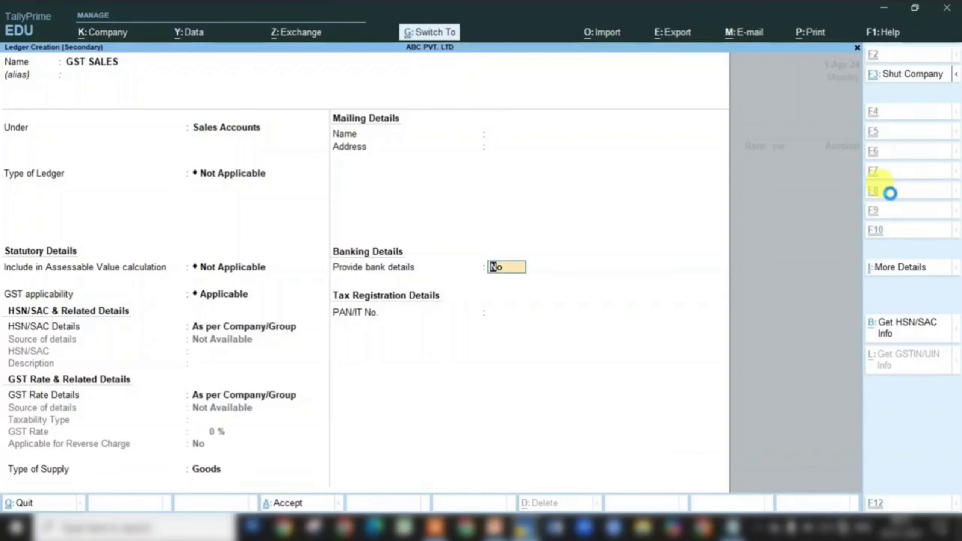
key("ctrl+a")
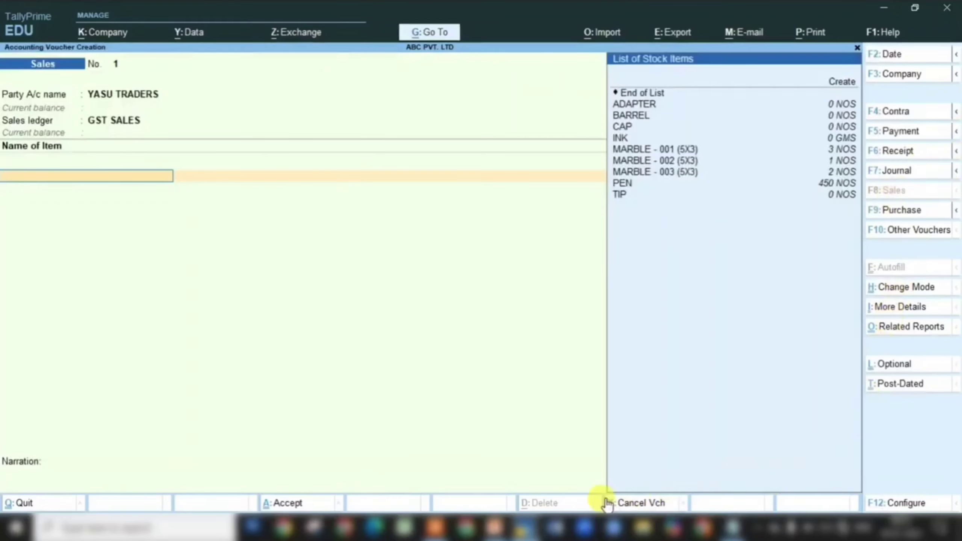
- Check the ordered marble on the PowerPoint slide, and back in TallyPrime choose MARBLE - 001 (5X3) as the sales item
left_click(494, 525)
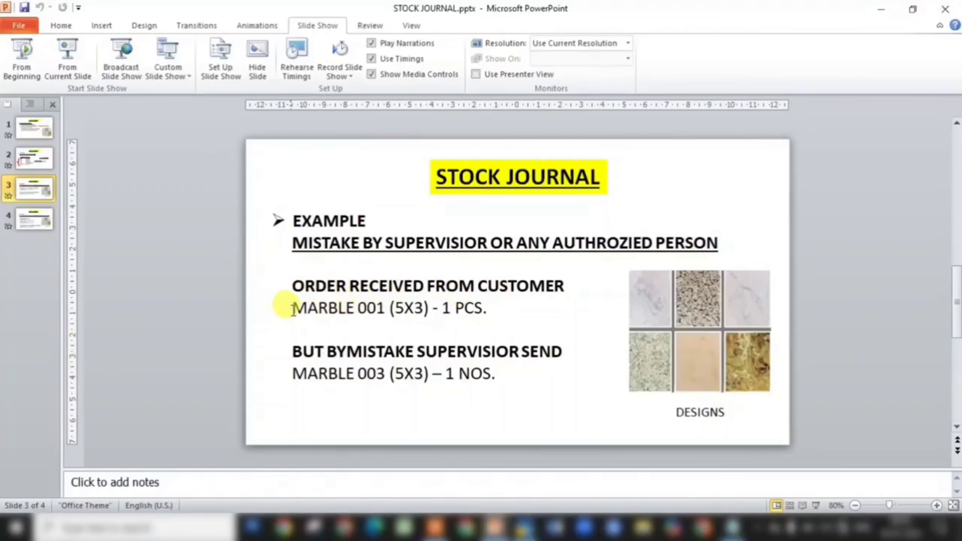
left_click_drag(289, 308, 419, 309)
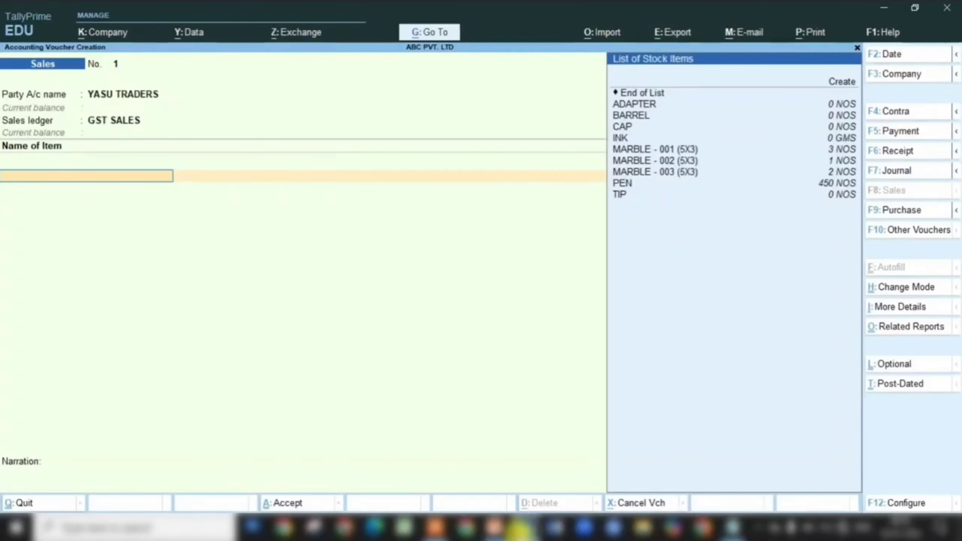
key("Down")
key("Down")
key("Down")
key("Down")
key("Down")
key("Return")
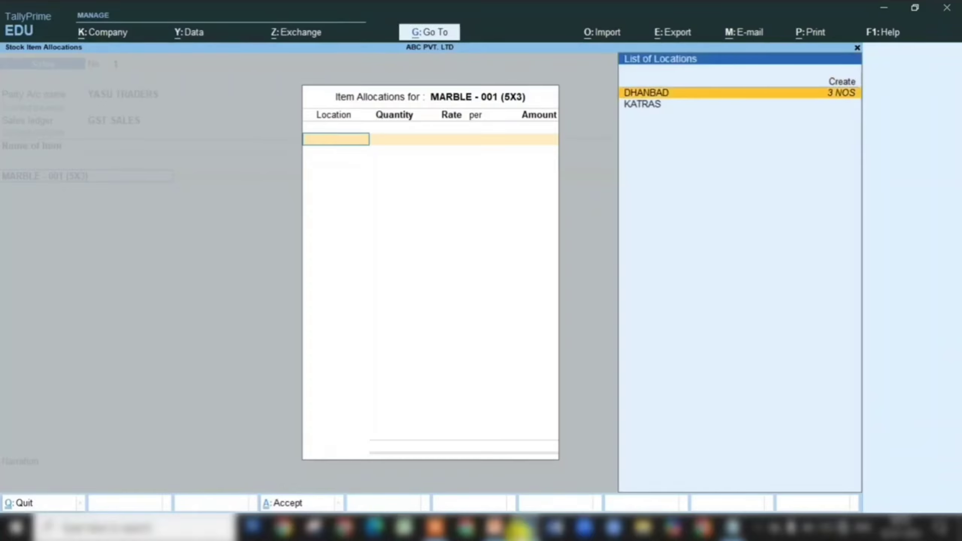
- Allocate 1 NOS of the marble from the DHANBAD location at a rate of 7,627 and accept the item line
key("Return")
type("1")
key("Return")
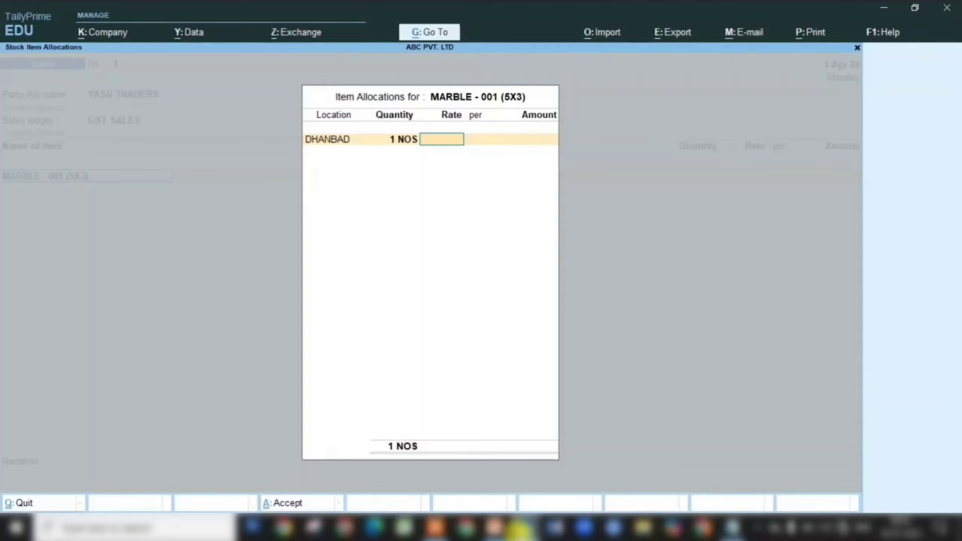
type("7,627")
key("Return")
key("Return")
key("Return")
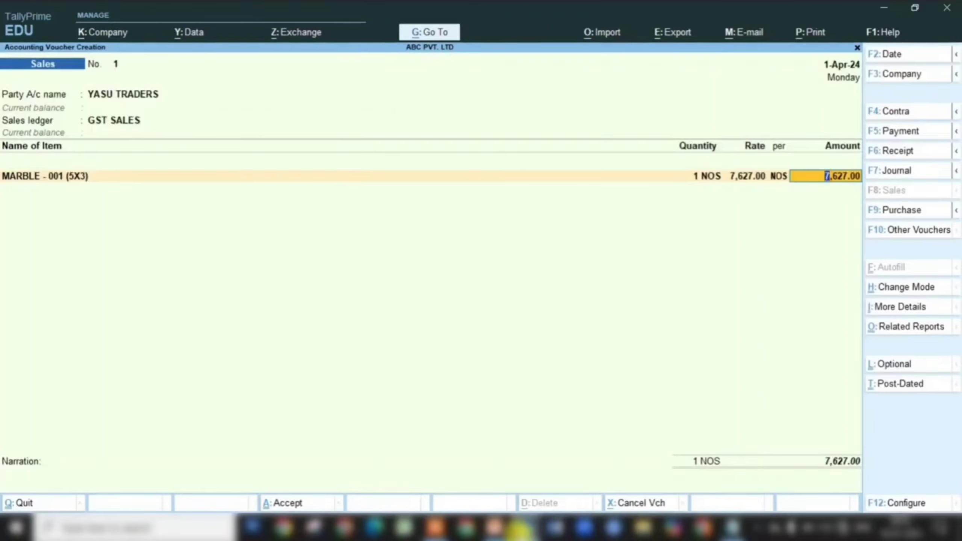
key("Return")
key("Return")
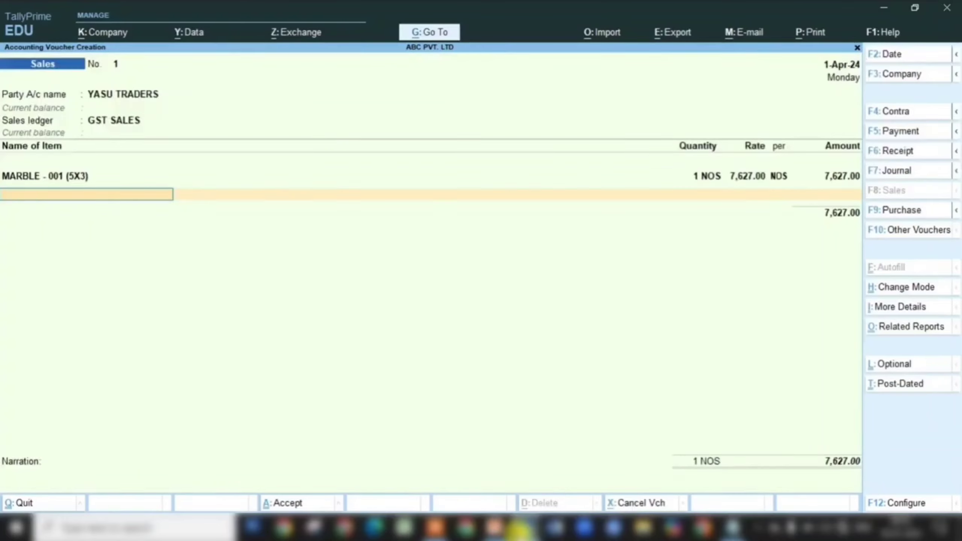
- Add the C GST, S GST and ROUND OFF ledgers below the marble item and save the sales voucher
key("Return")
type("C GS")
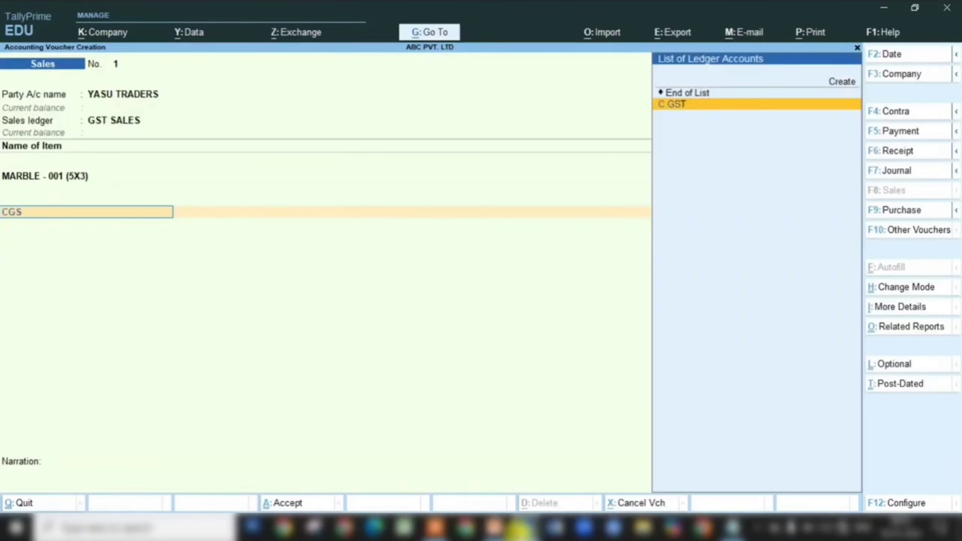
key("Return")
key("Return")
type("S GS")
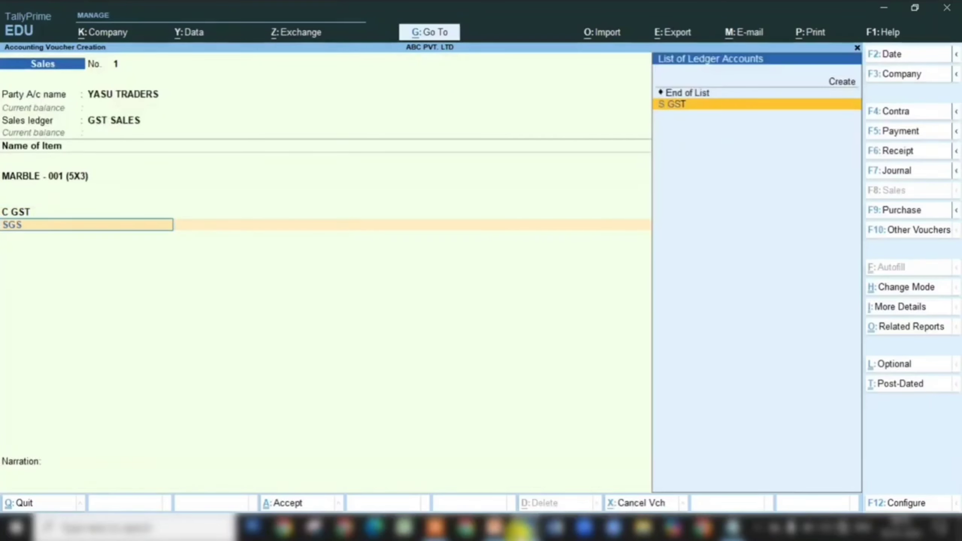
key("Return")
key("Return")
type("ROU")
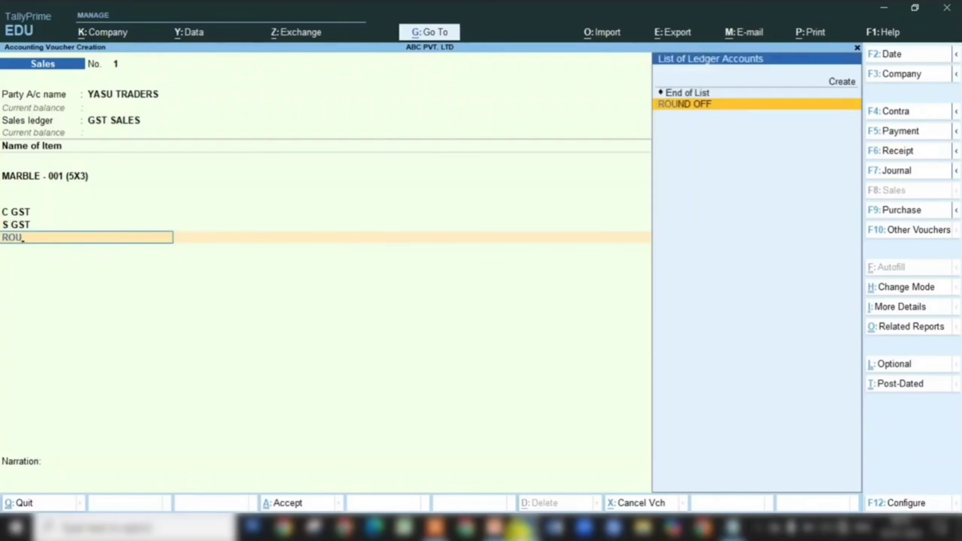
key("Return")
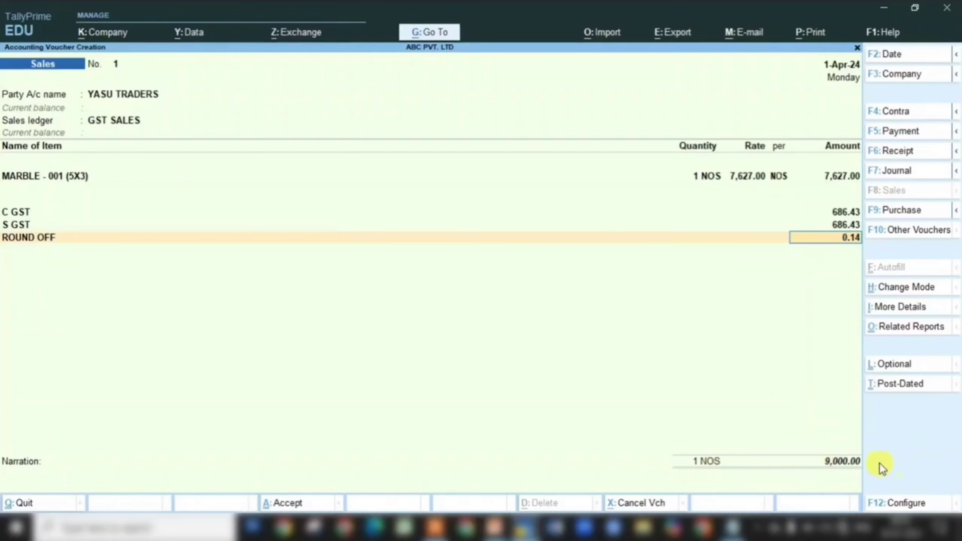
key("ctrl")
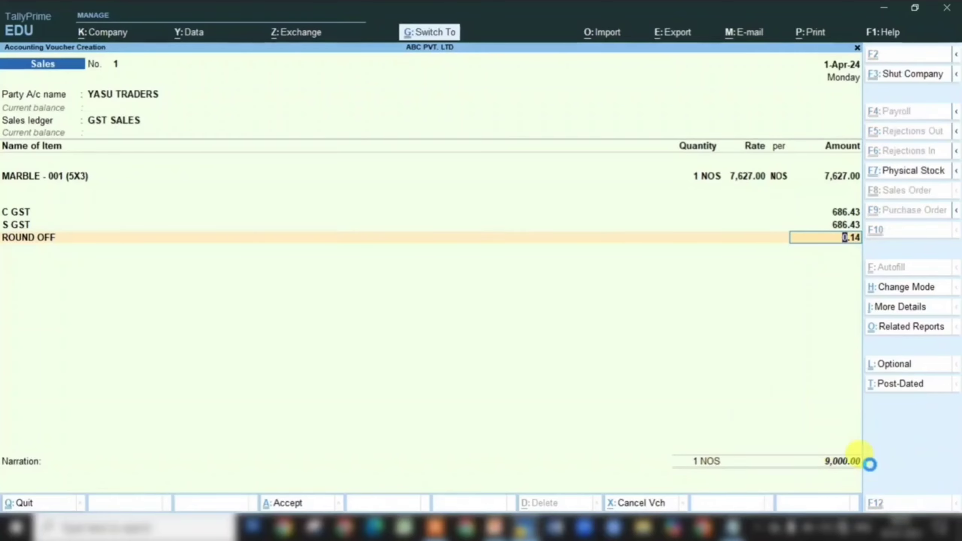
key("ctrl+a")
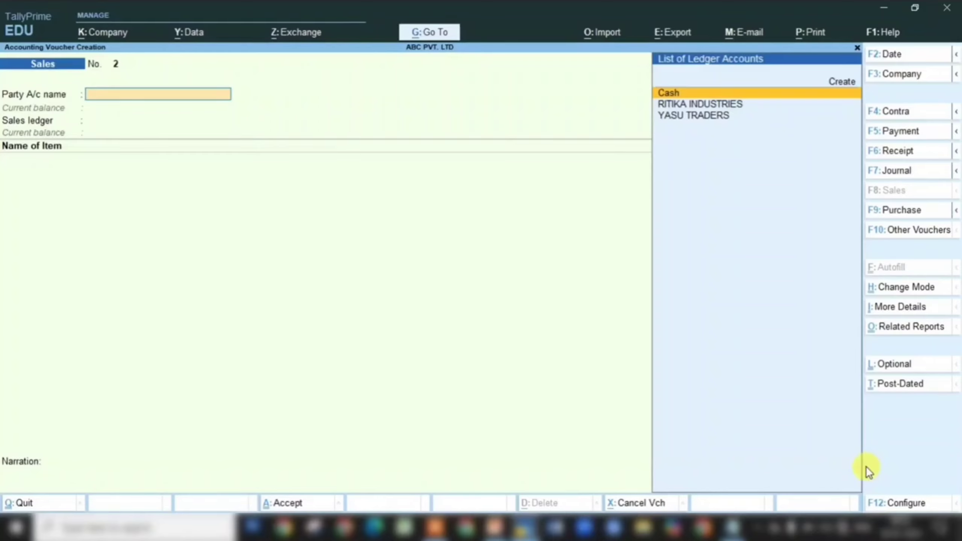
- Reopen the saved sales voucher and compare it with the order and the supervisor's mistake on the PowerPoint slide
key("Page_Up")
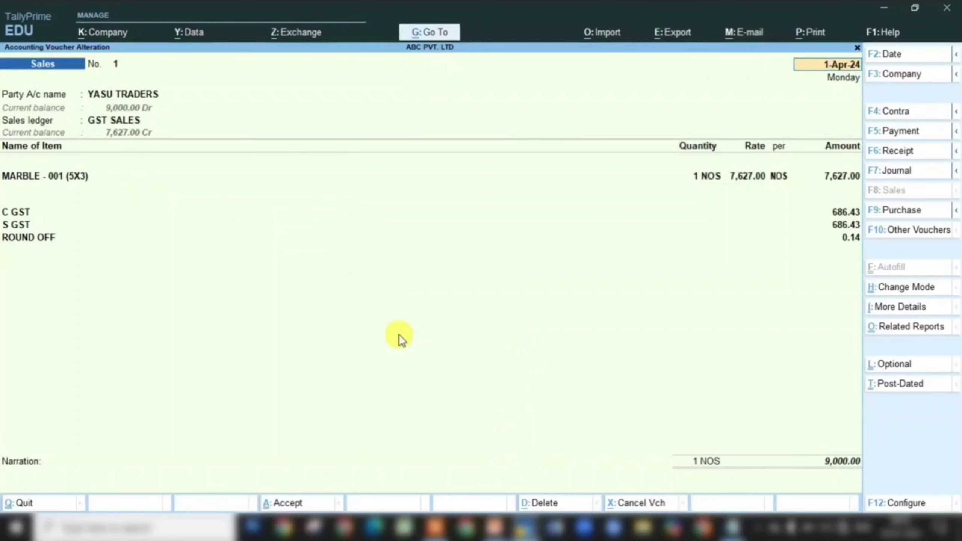
left_click(493, 526)
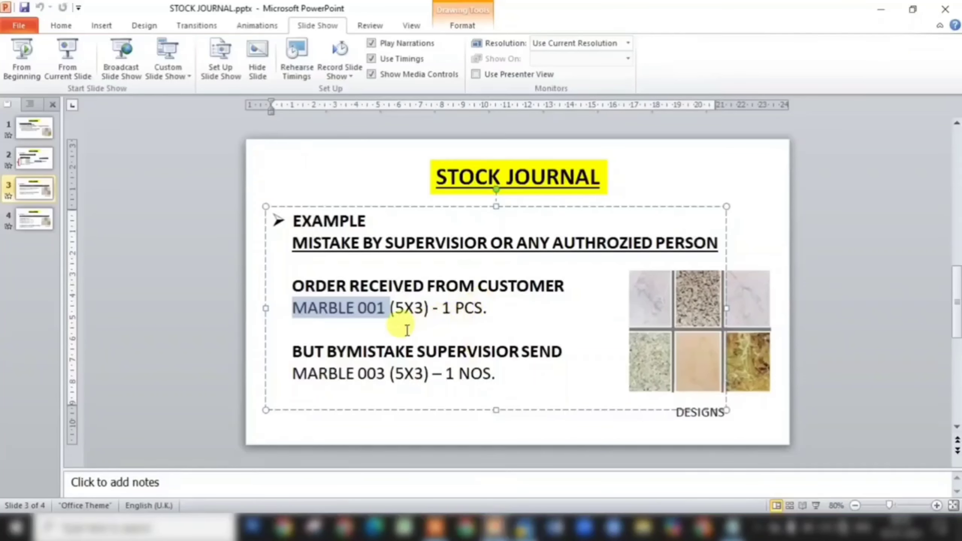
left_click(403, 356)
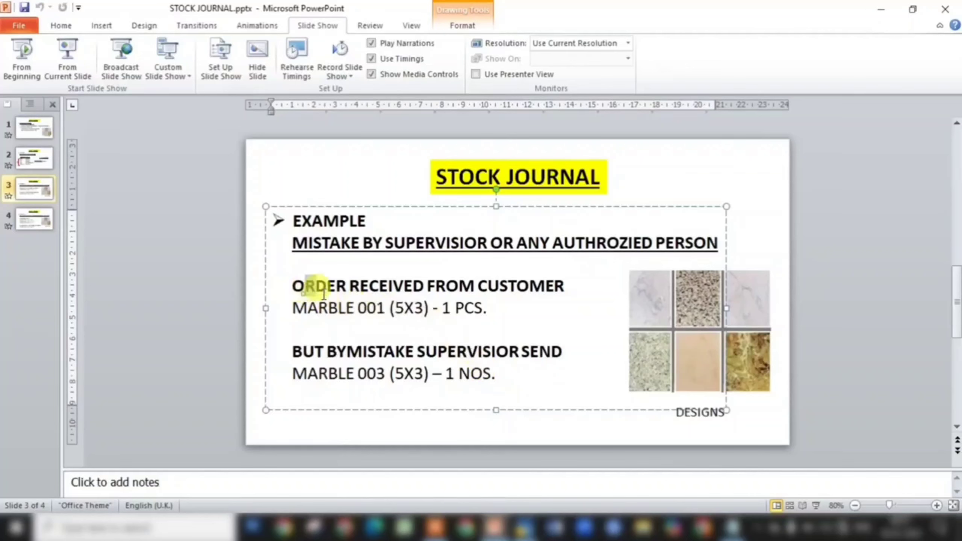
left_click_drag(295, 286, 469, 294)
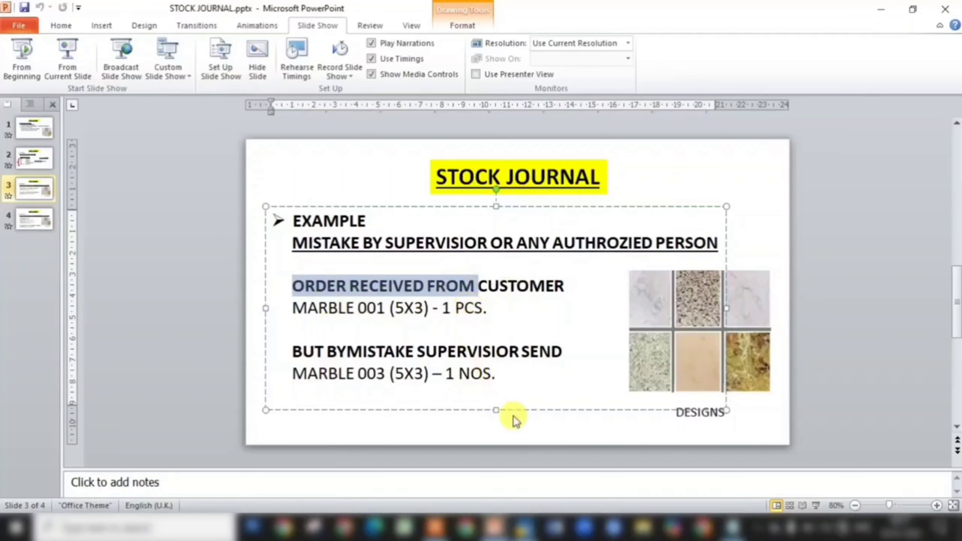
- Switch back to TallyPrime, quit the reopened sales voucher and leave voucher entry for the Gateway of Tally
left_click(525, 528)
key("Escape")
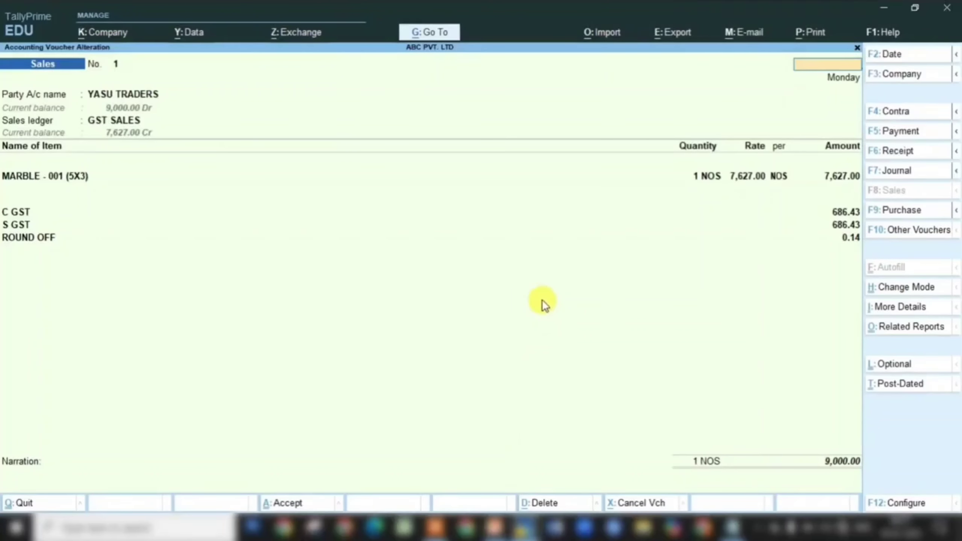
key("Escape")
key("y")
key("Escape")
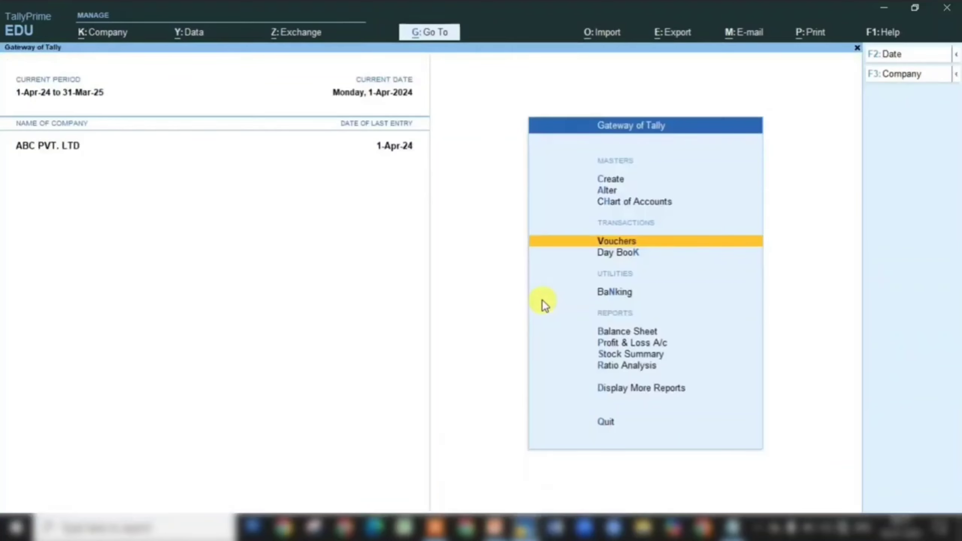
- Open the Stock Summary's MARBLES group and examine the closing balances of MARBLE - 001 and MARBLE - 003
key("Down")
key("Down")
key("Down")
key("Down")
key("Down")
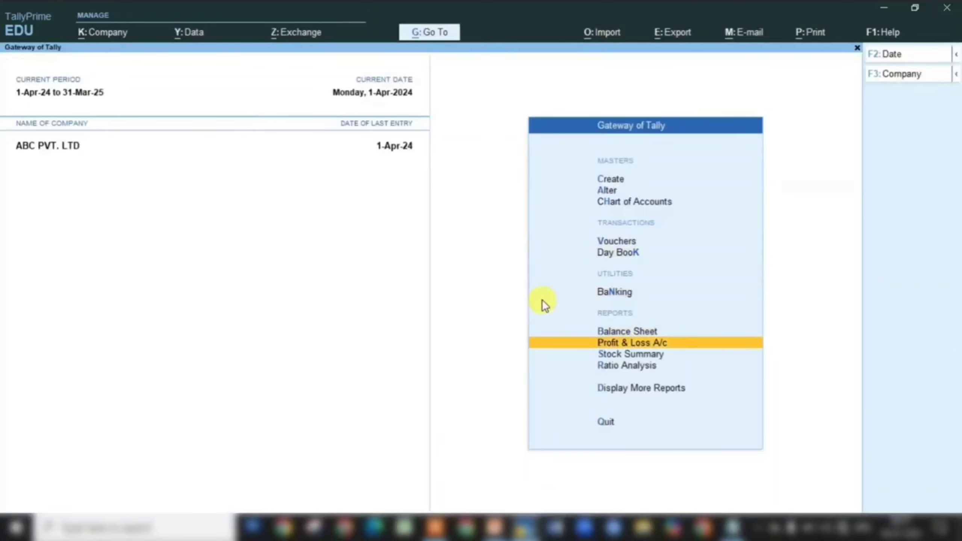
key("Return")
key("Down")
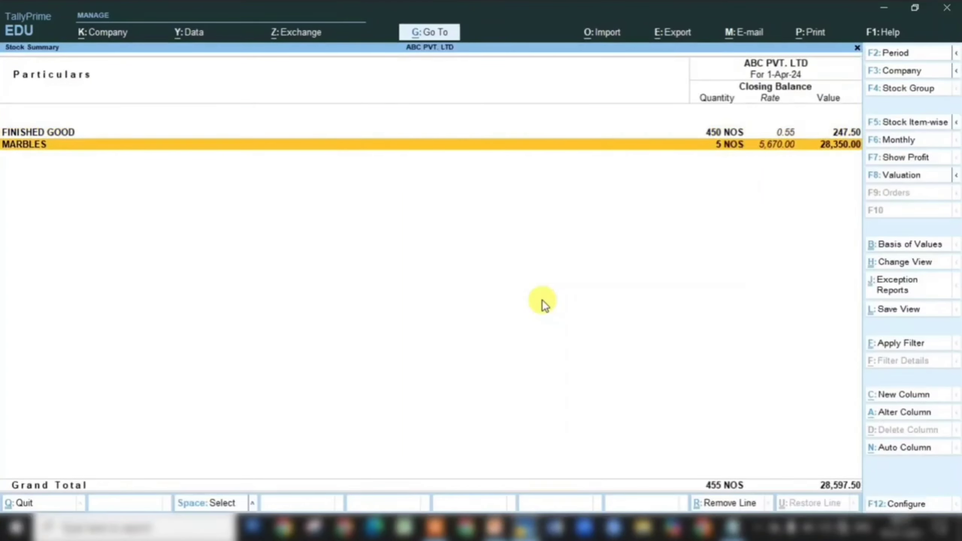
key("Return")
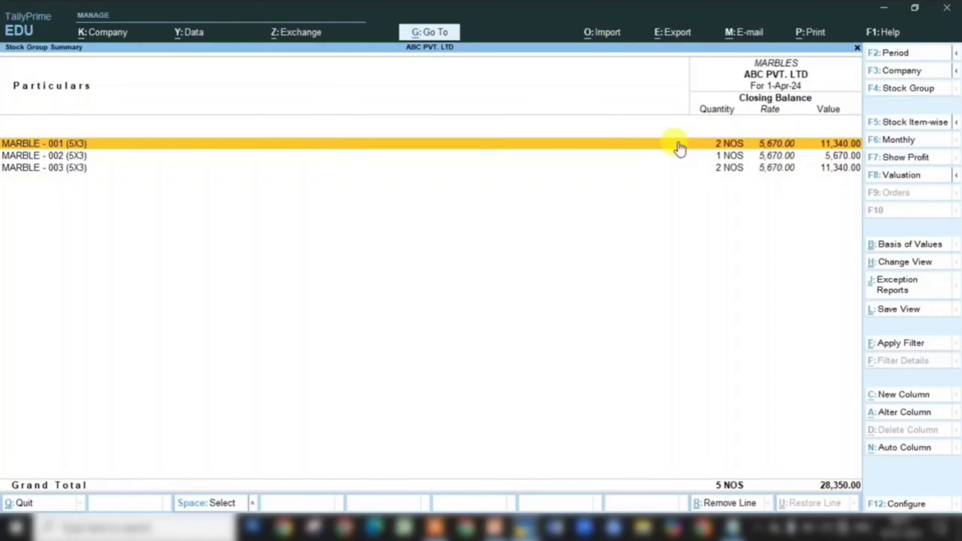
left_click(68, 177)
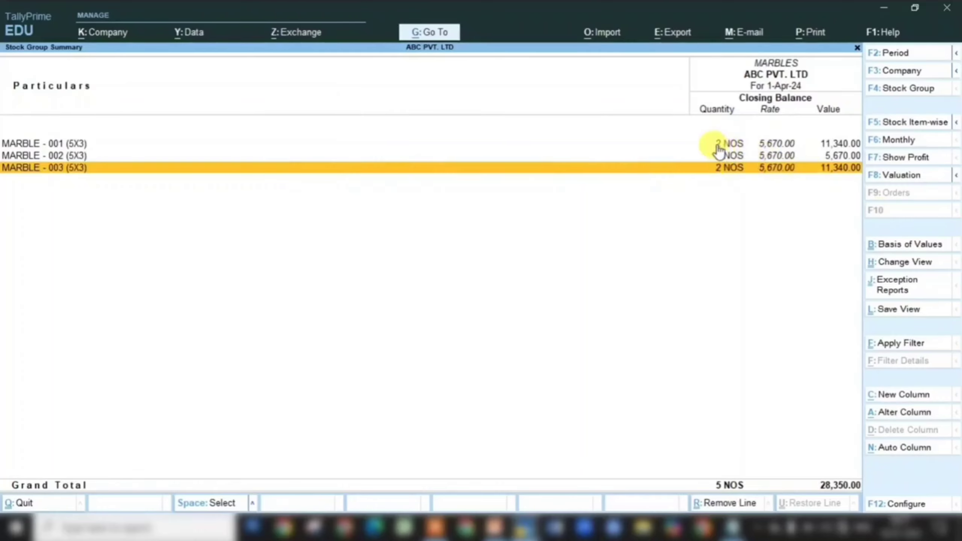
left_click(730, 146)
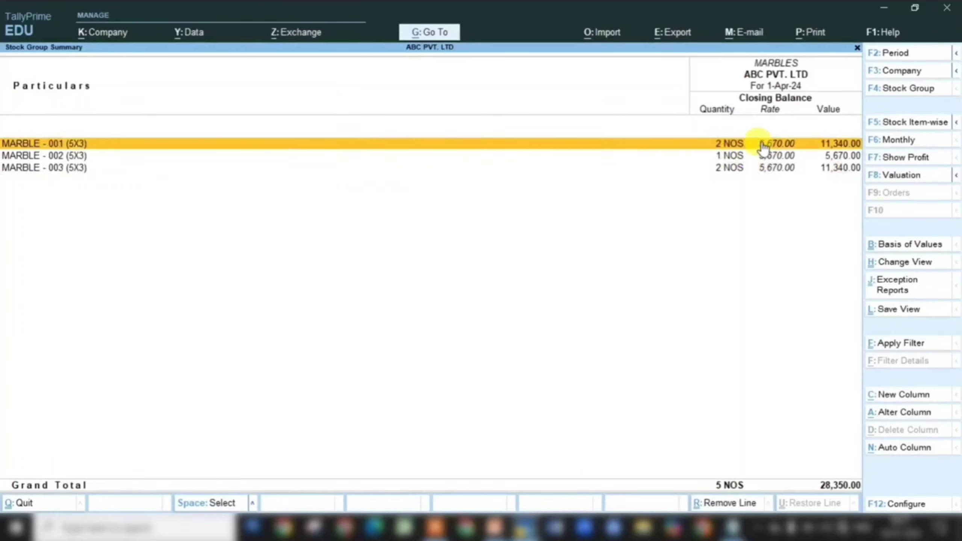